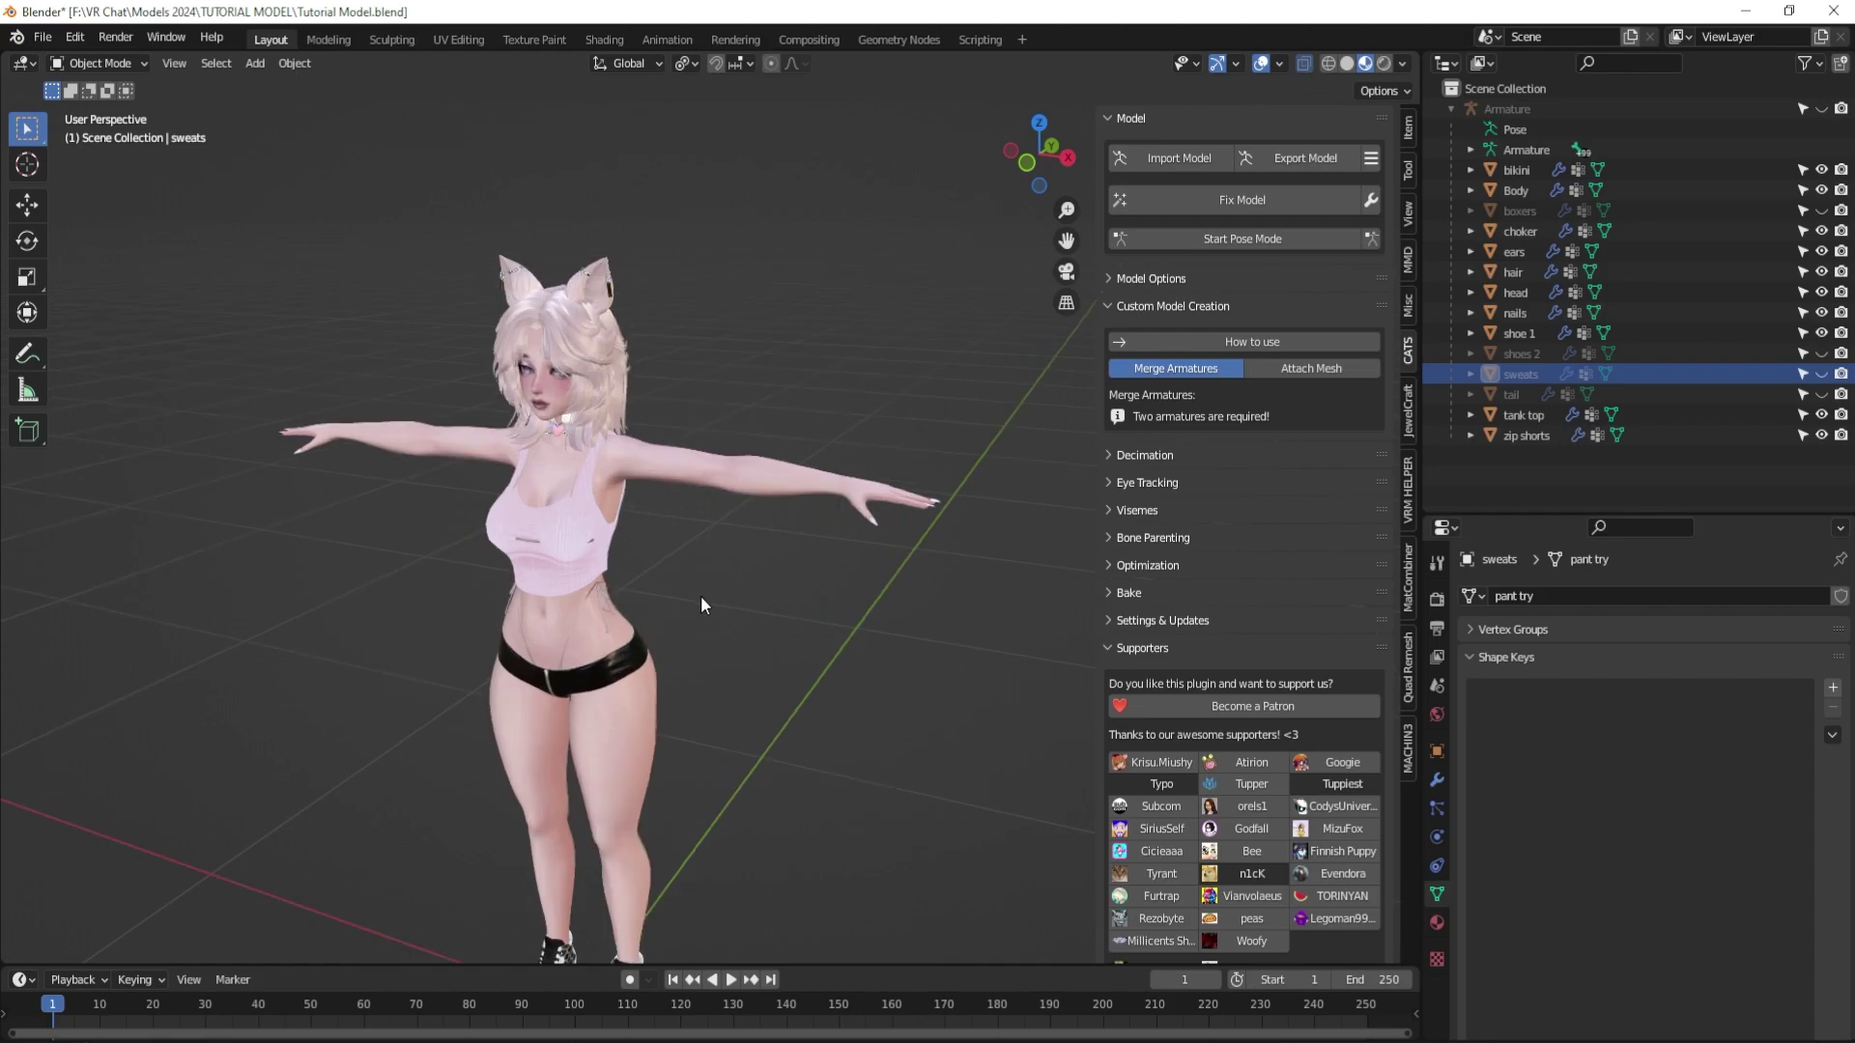
Make the tail, sweats, shoes 2 and boxers visible again and inspect the dressed avatar.
left_click(1821, 394)
left_click(1821, 374)
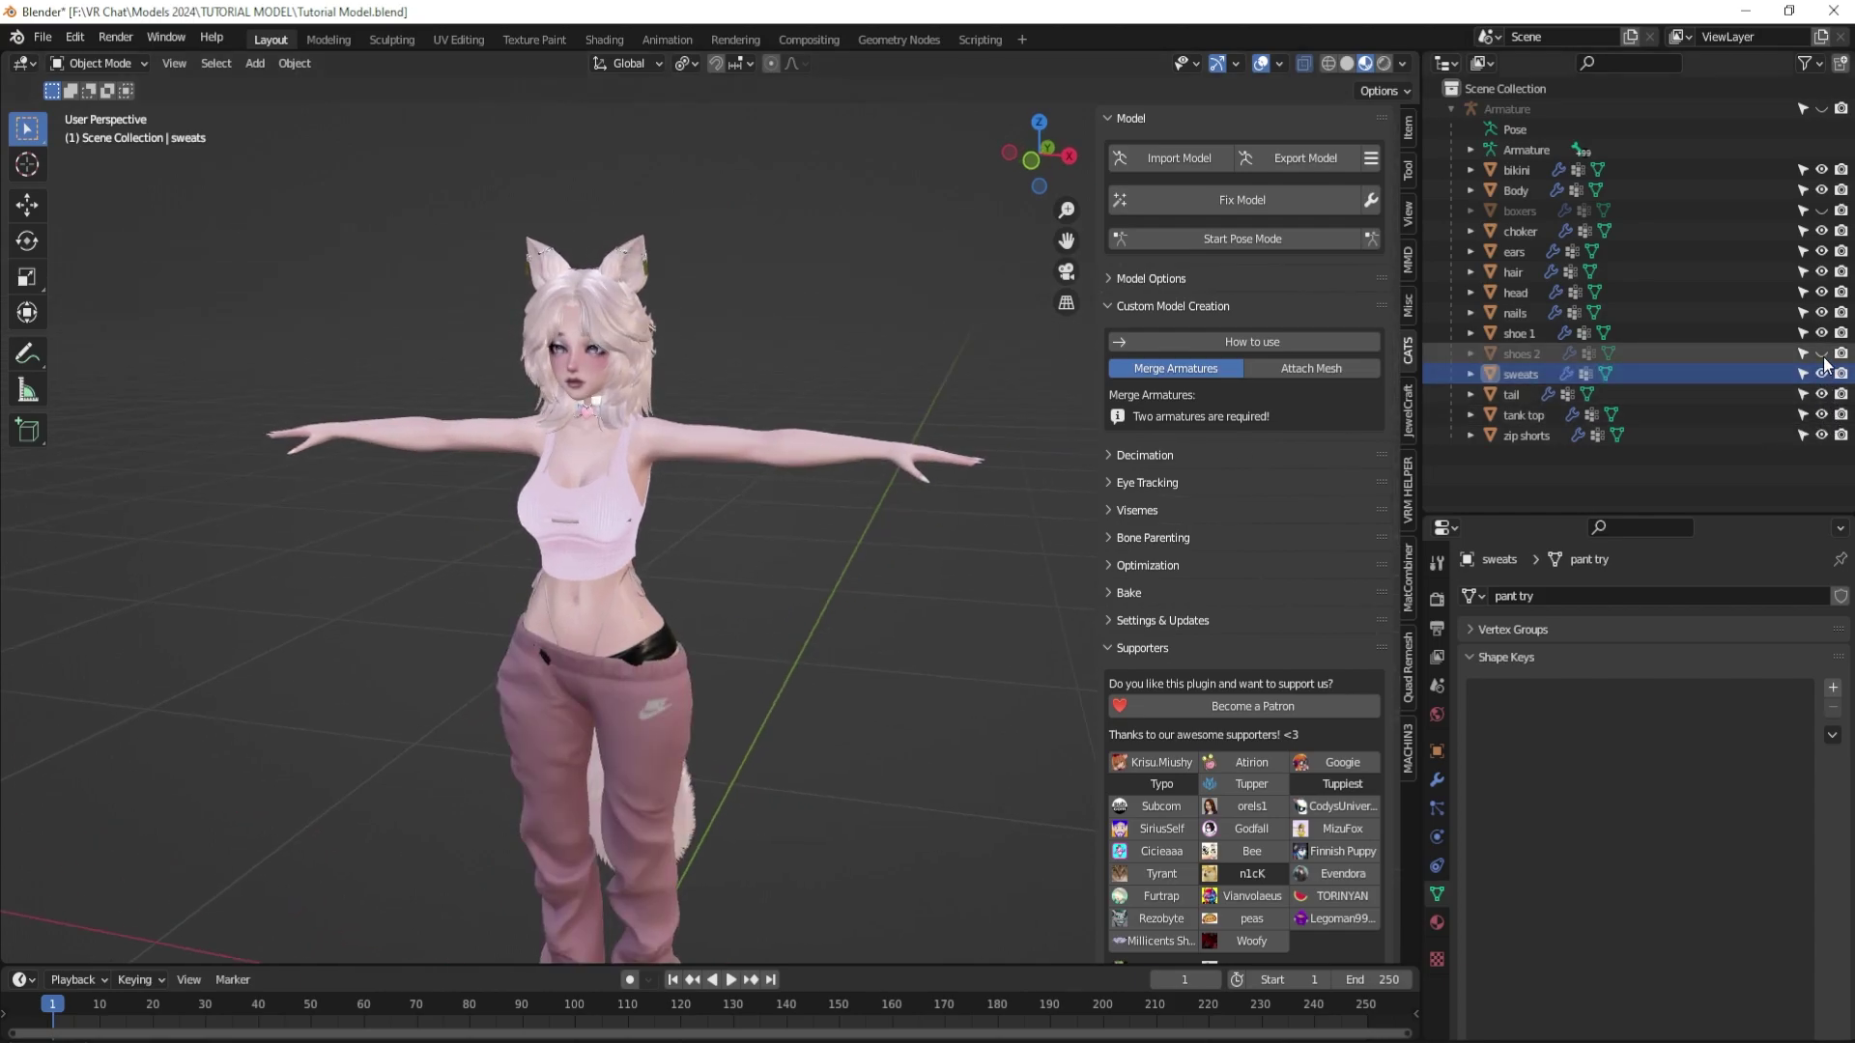
left_click(1821, 353)
left_click(1820, 210)
middle_click_drag(664, 693, 851, 637)
scroll(855, 619, "down", 4)
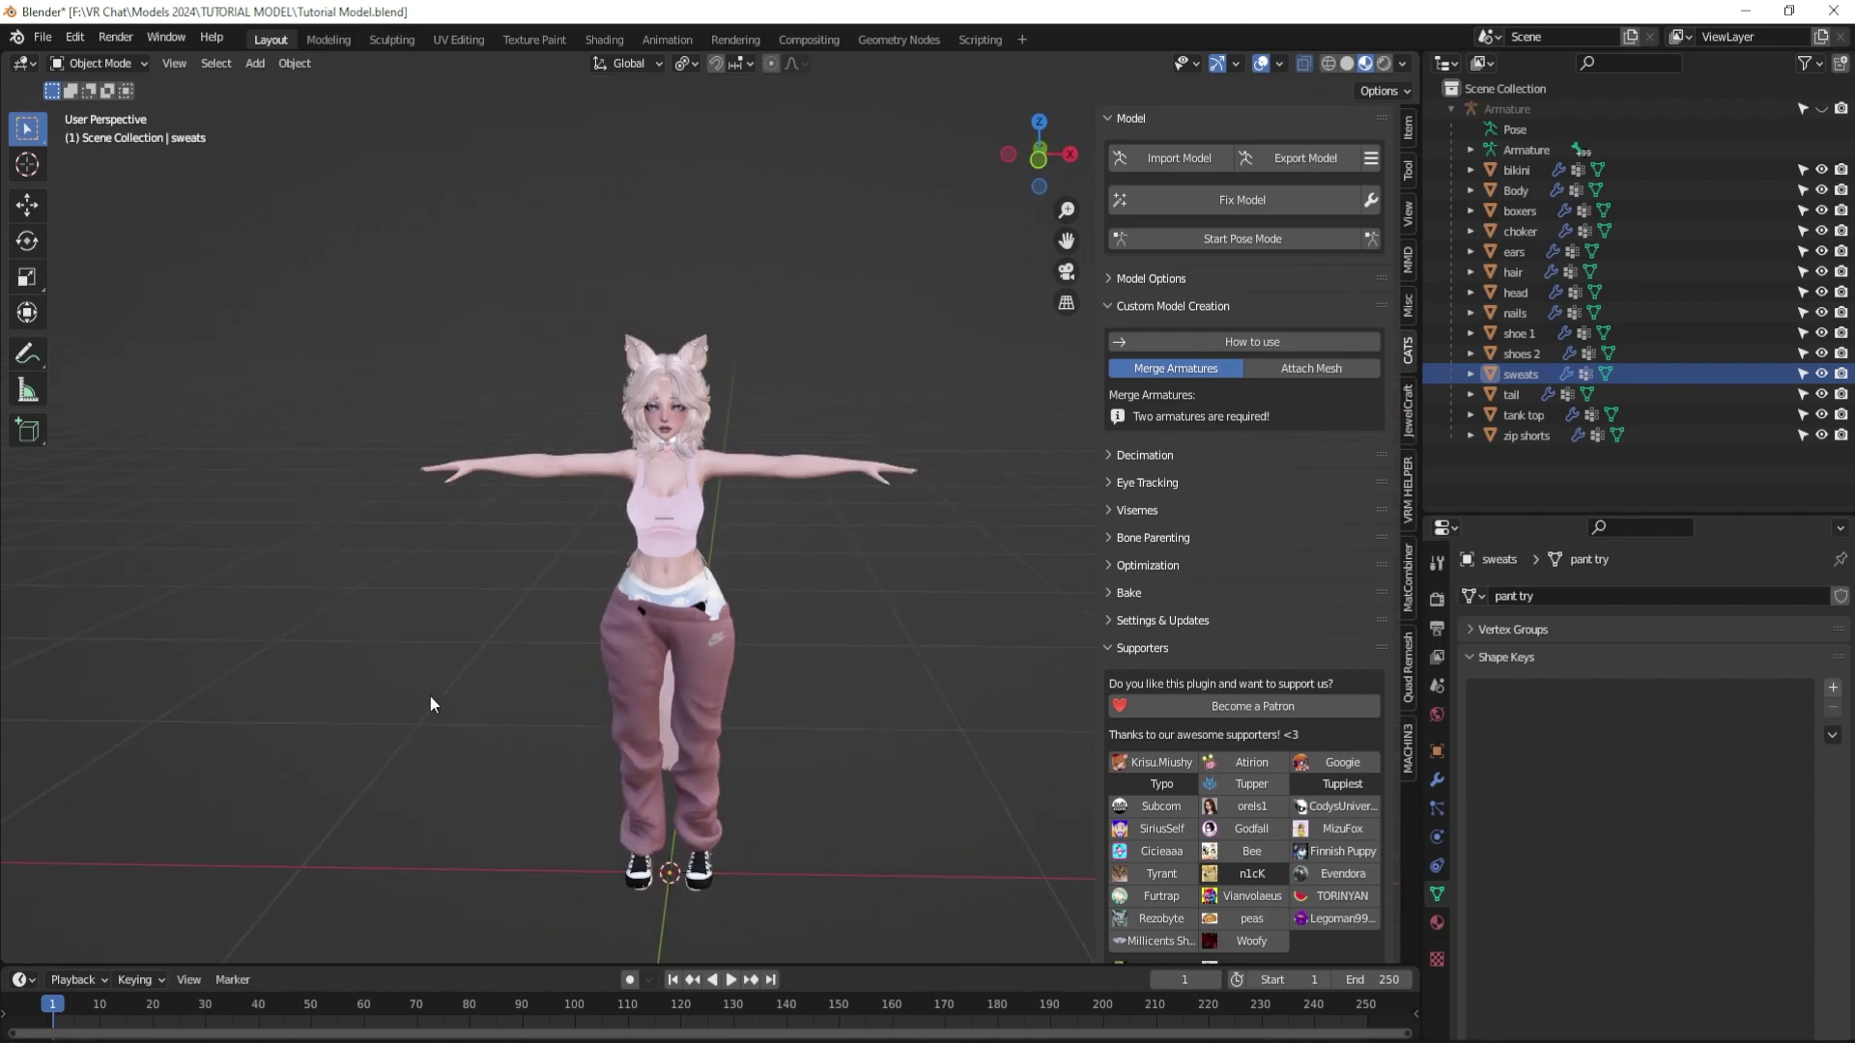
scroll(715, 579, "up", 2)
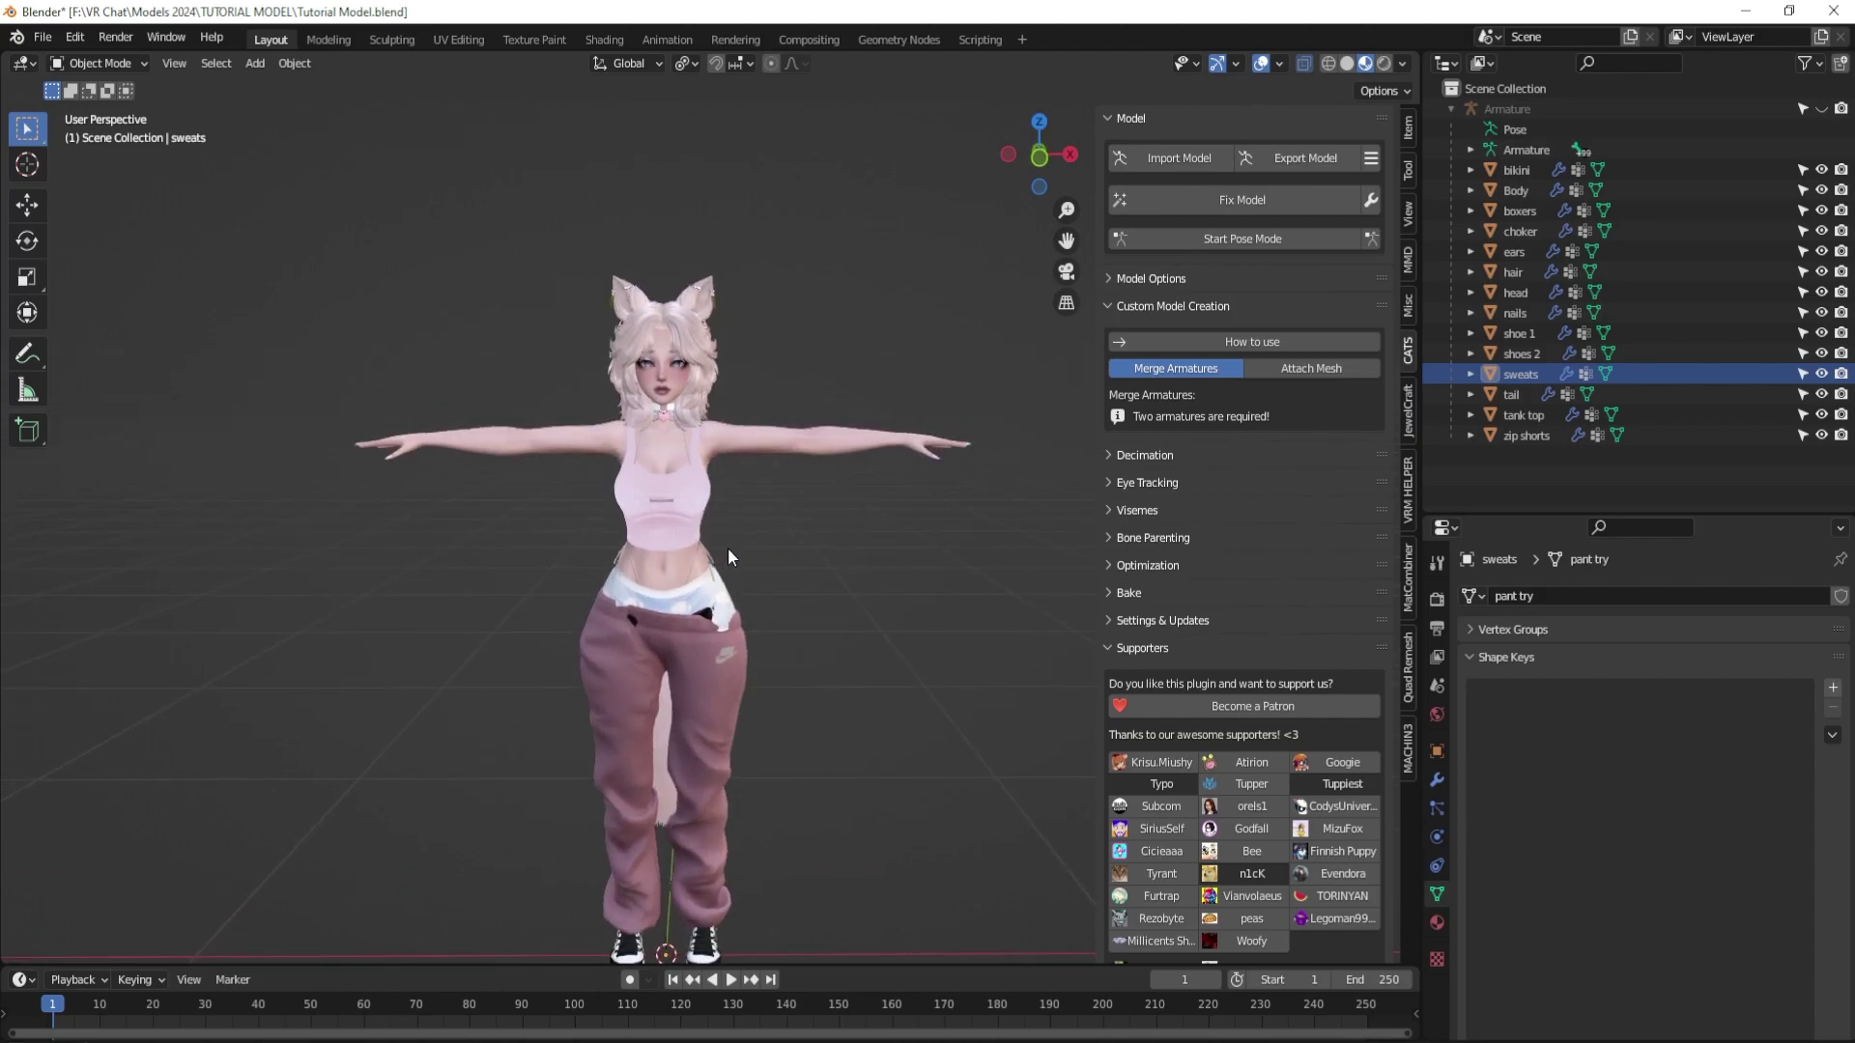
Review the sweats, bikini and Body materials and rename Body's Skin material to skin.
left_click(1437, 924)
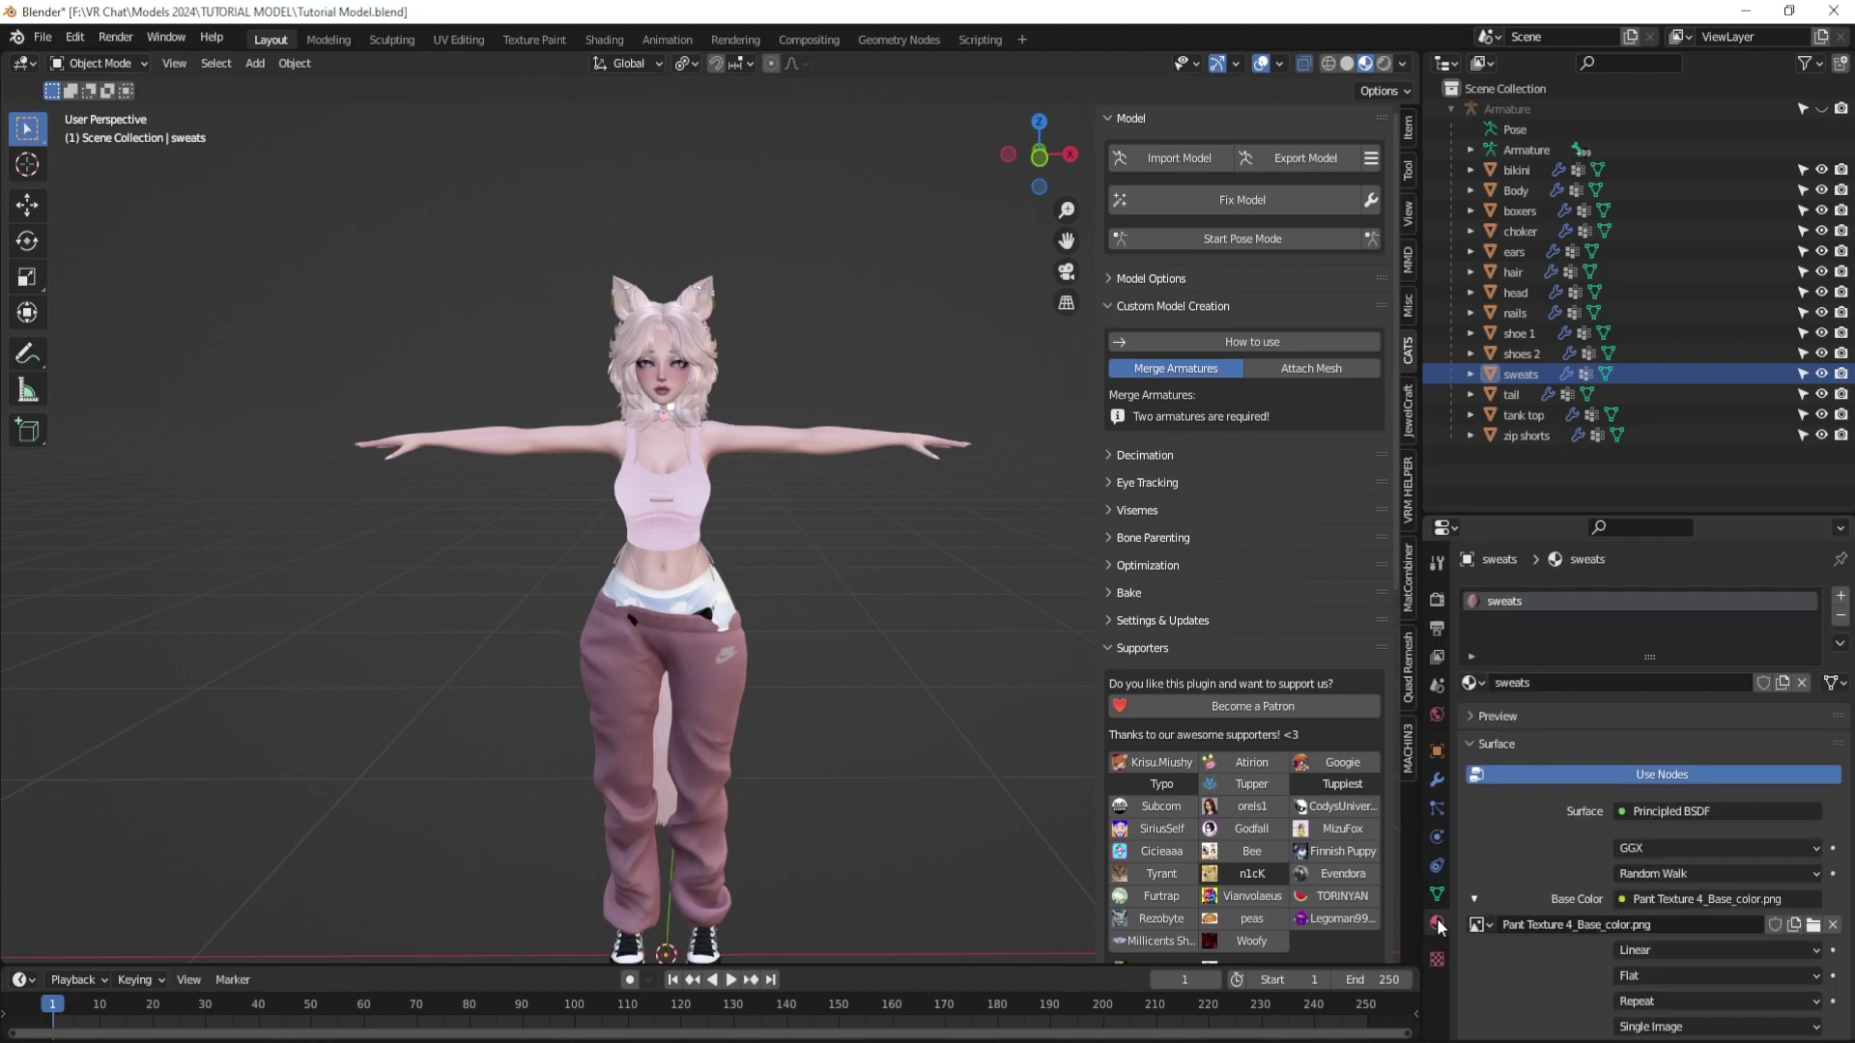
left_click(1530, 169)
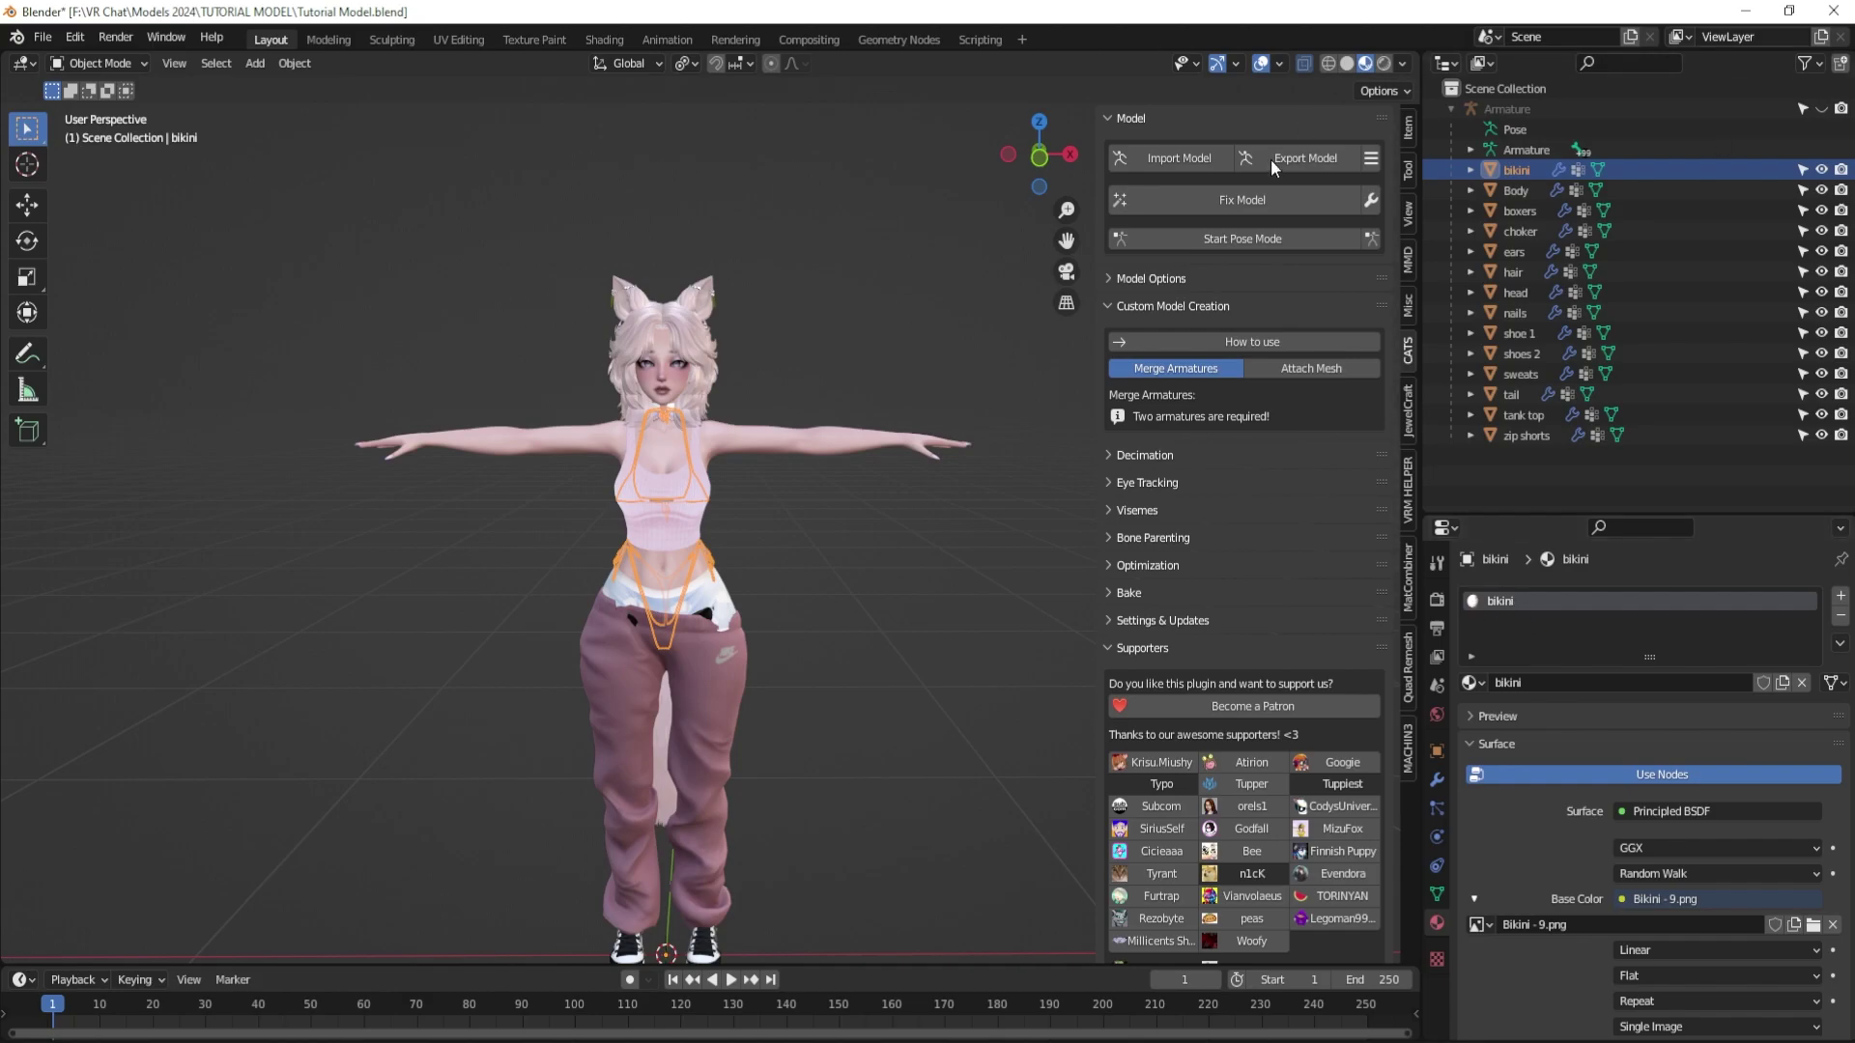
left_click(1527, 193)
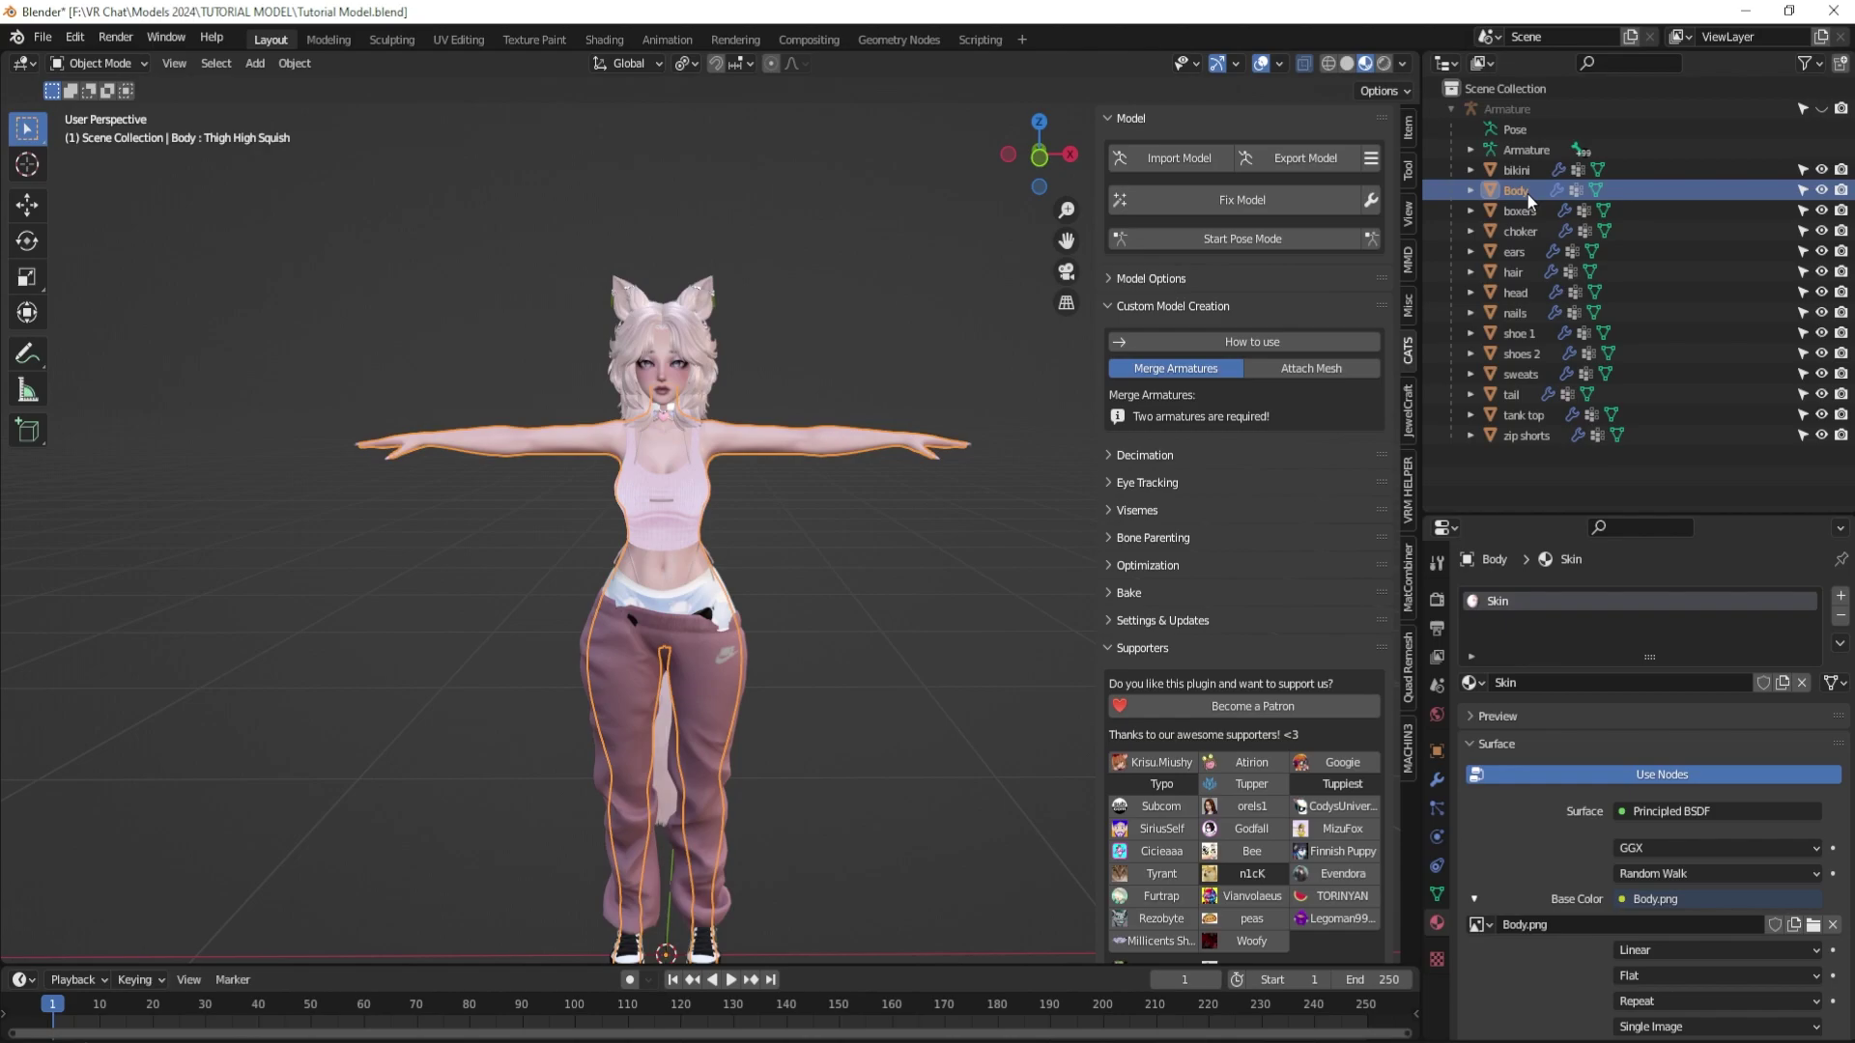
double_click(1491, 603)
type("s")
key("Return")
Inspect the boxers, choker, ears, hair, head and nails materials, including the head's Eyes slot.
left_click(1519, 210)
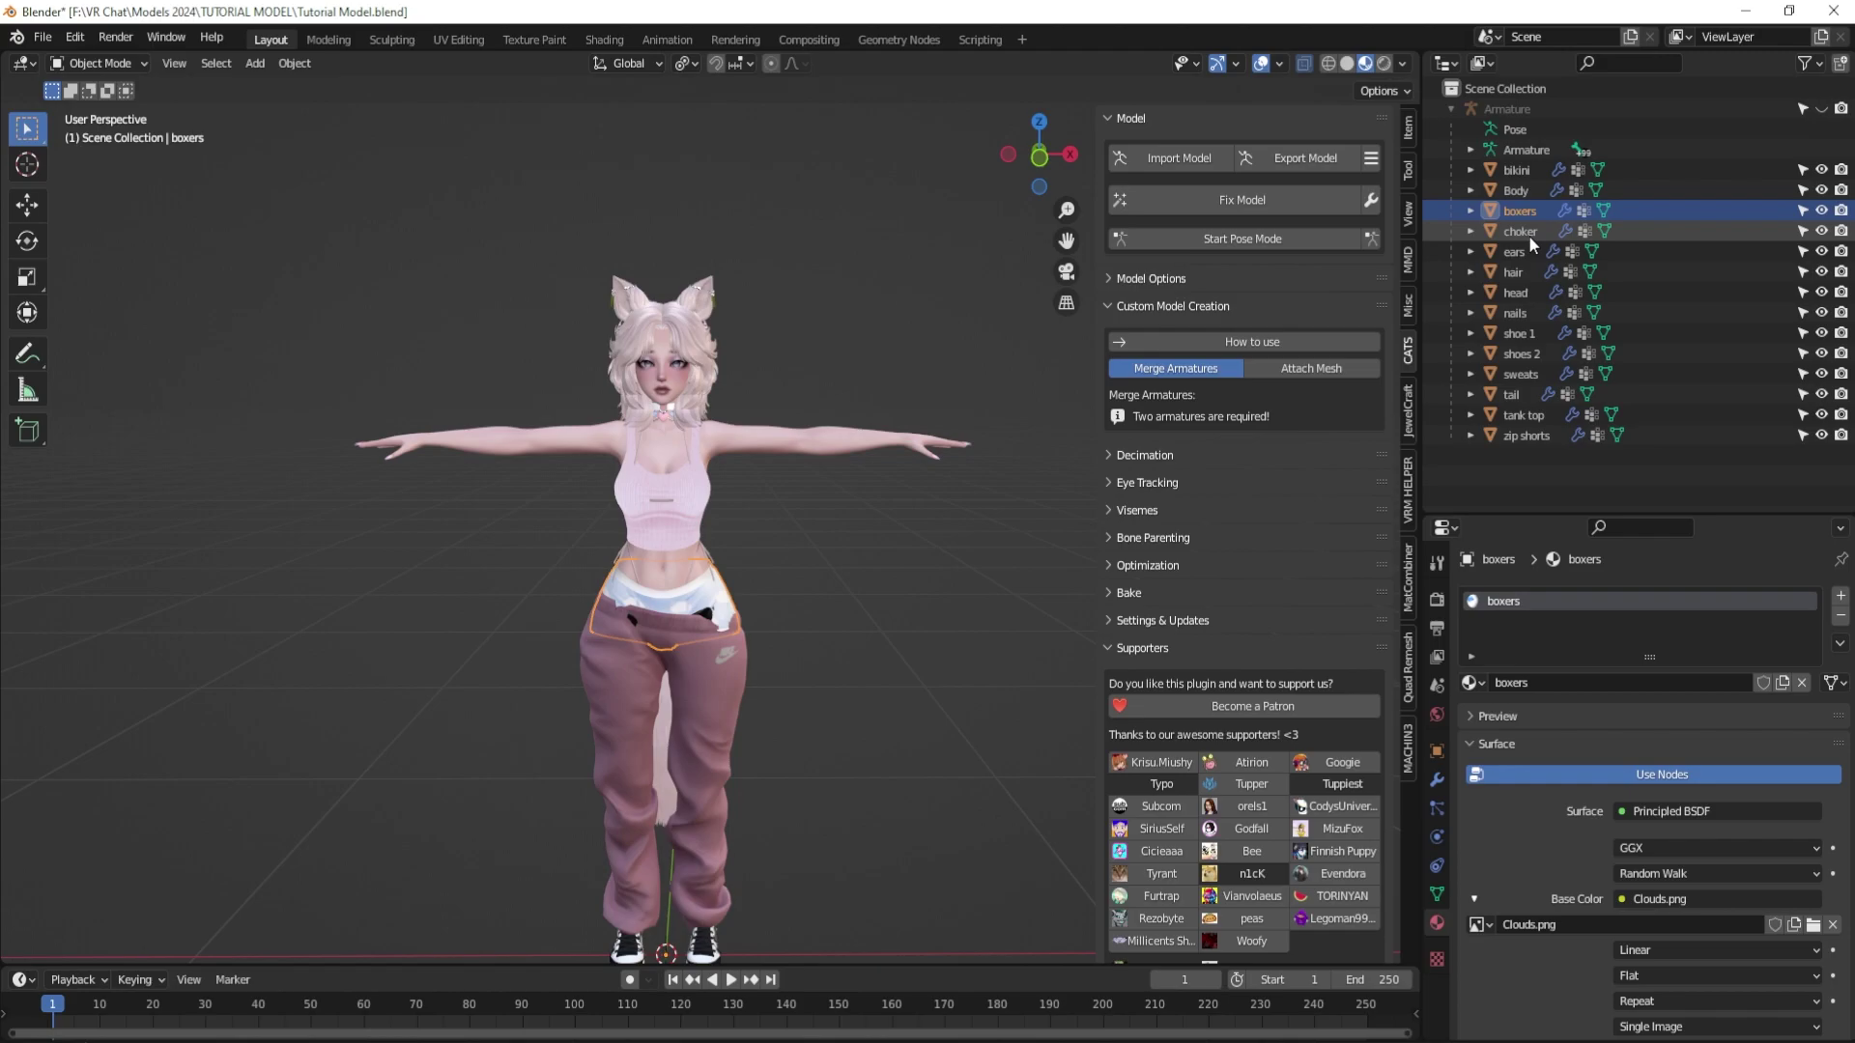
left_click(1528, 235)
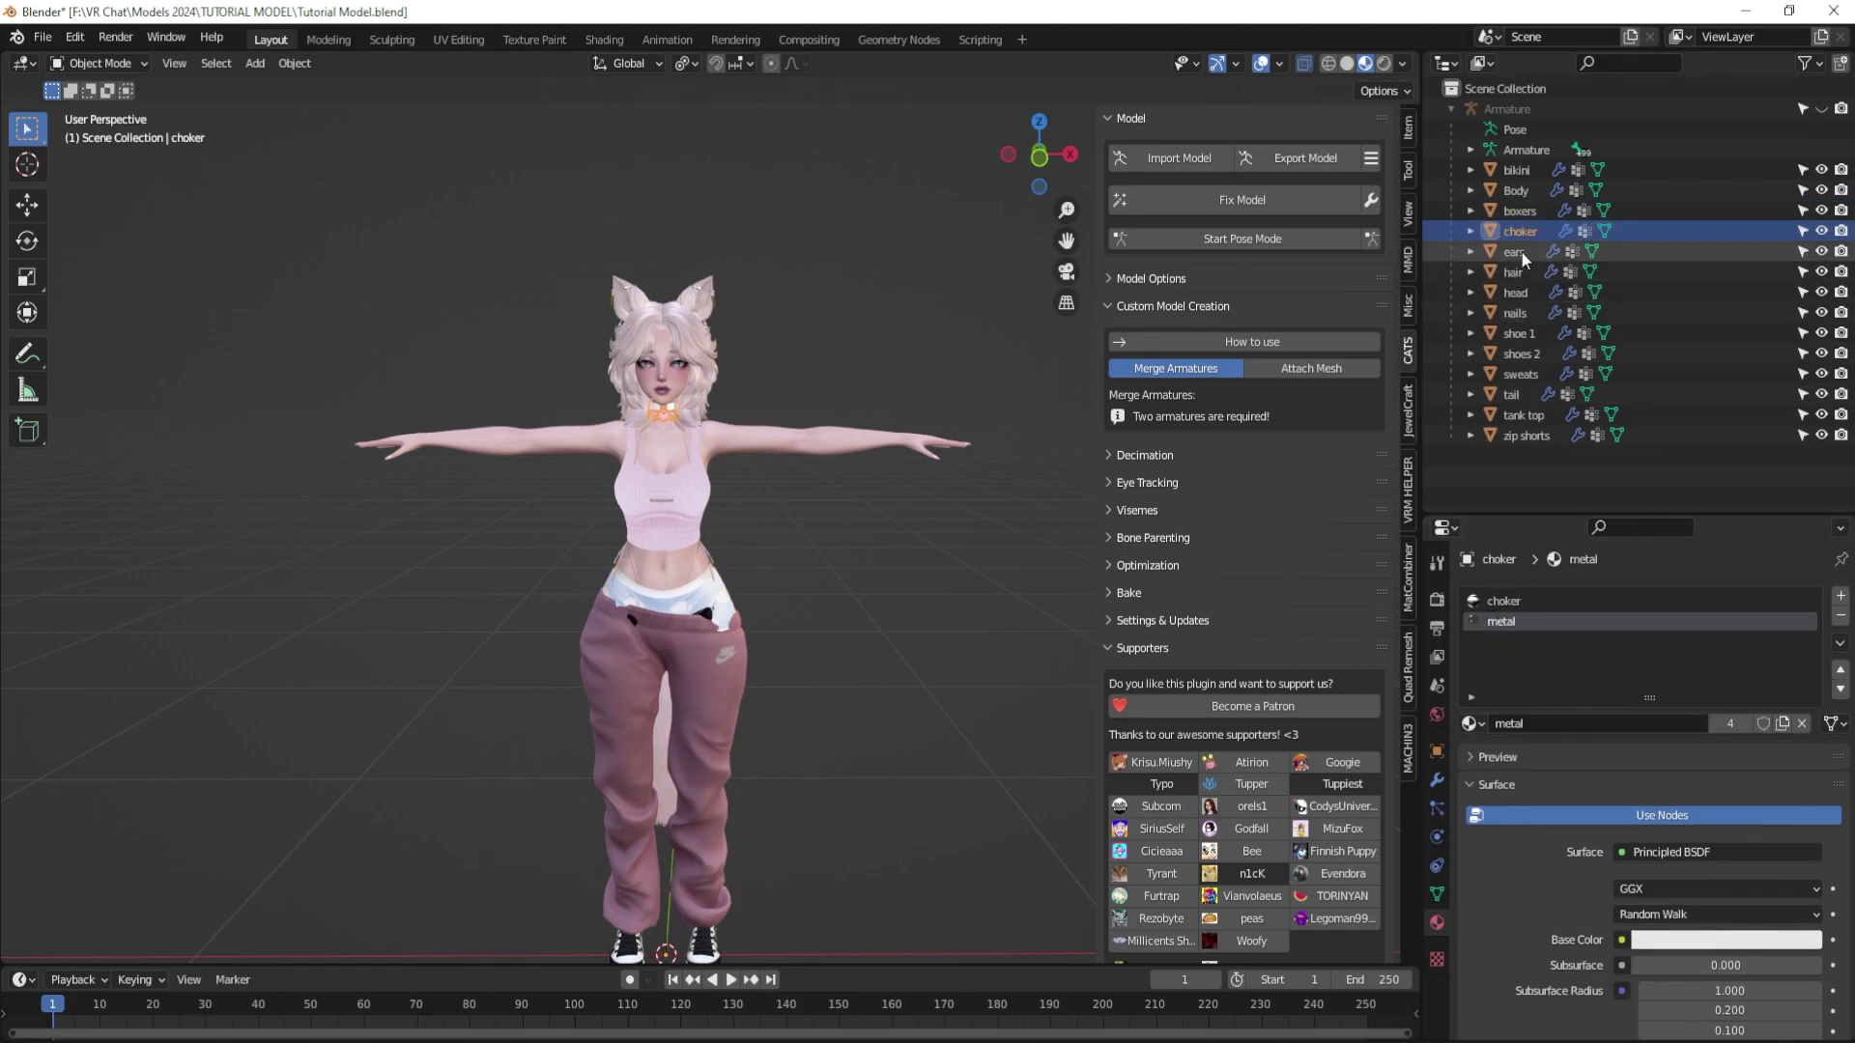
left_click(1521, 252)
left_click(1510, 279)
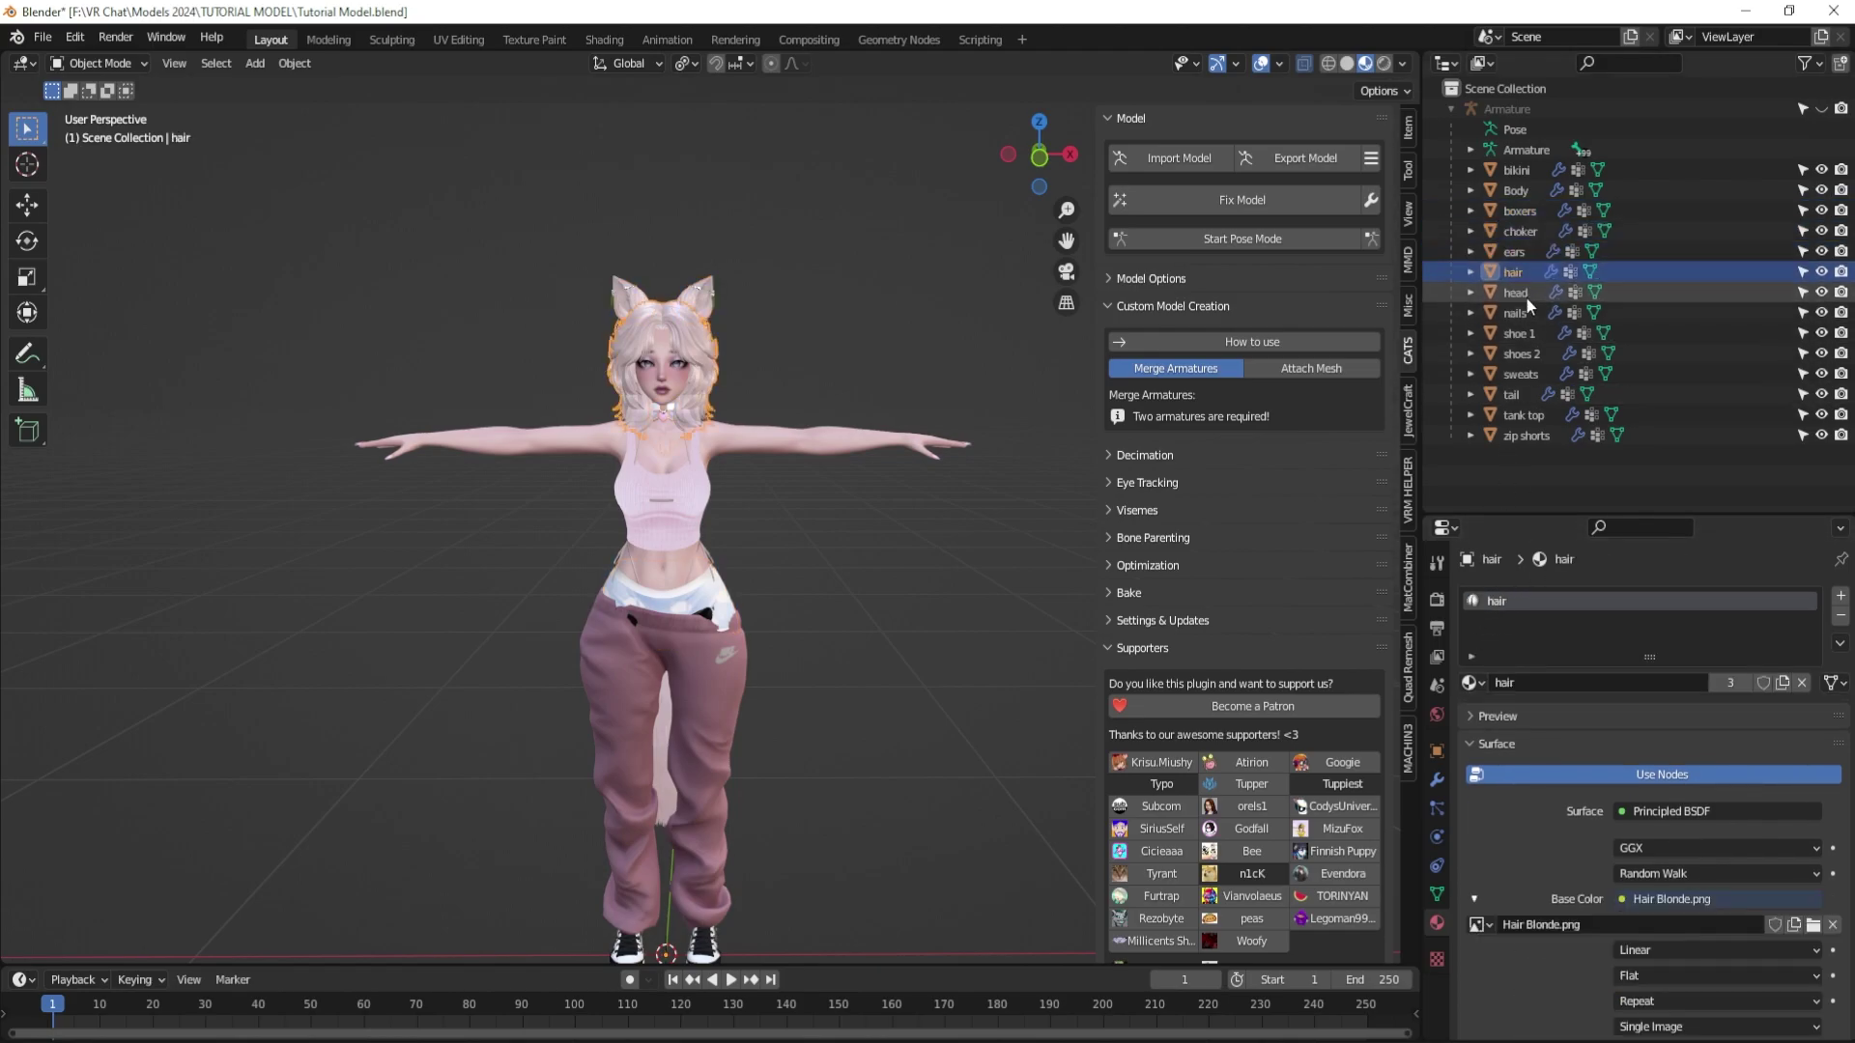
left_click(1526, 295)
left_click(1527, 315)
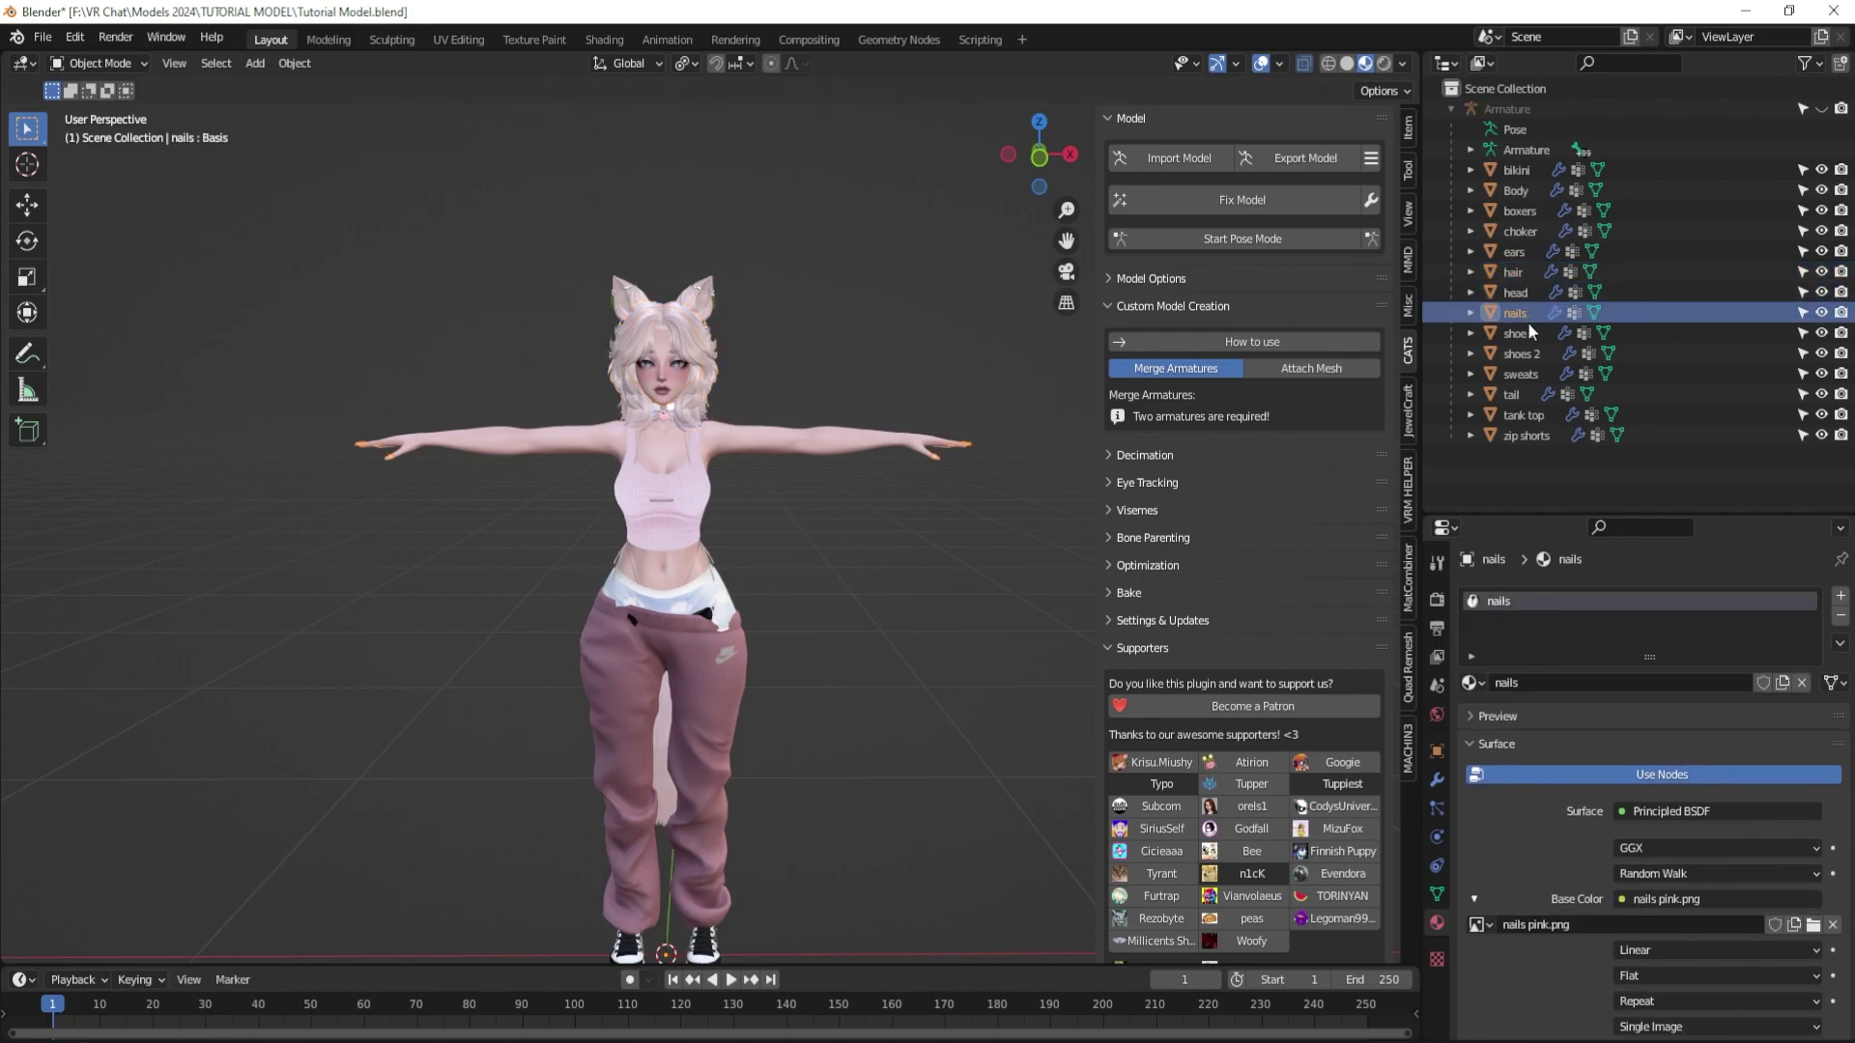
left_click(1524, 297)
double_click(1497, 600)
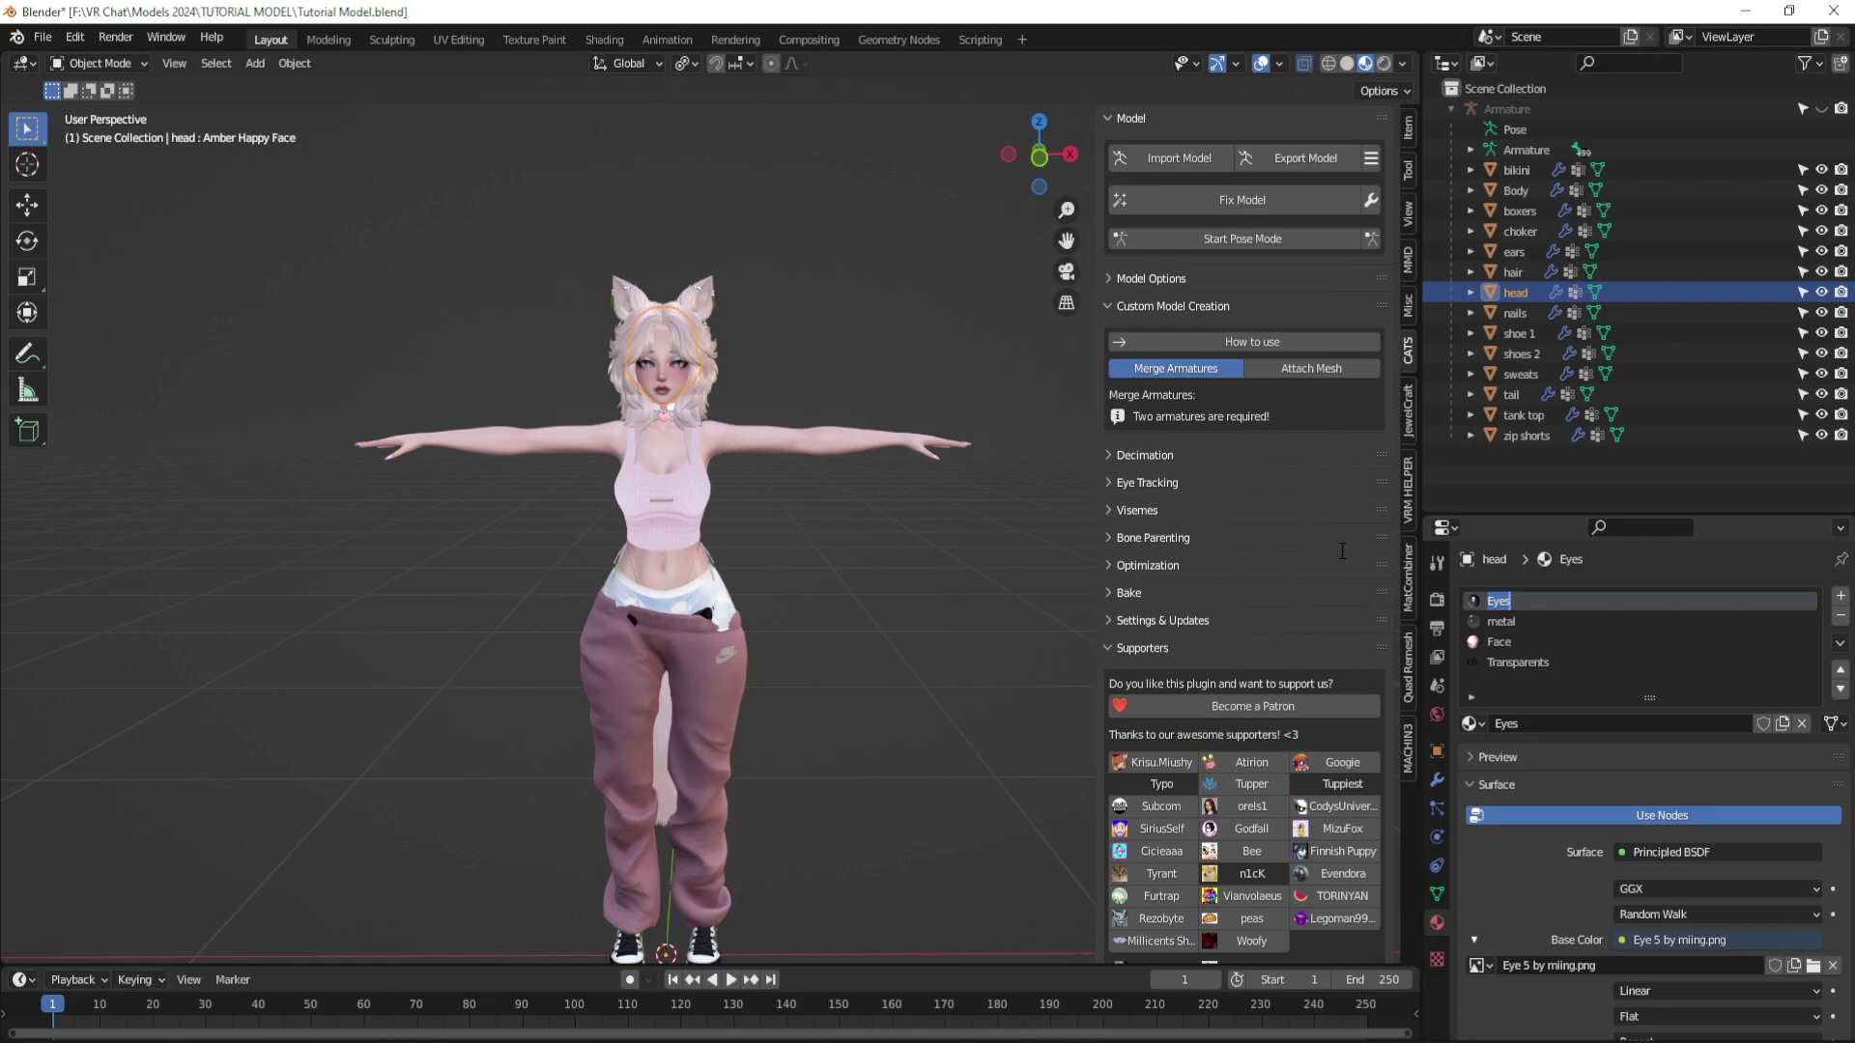
Inspect the nails, shoe 1, shoes 2, sweats, tail, tank top and zip shorts materials, then deselect.
left_click(1514, 313)
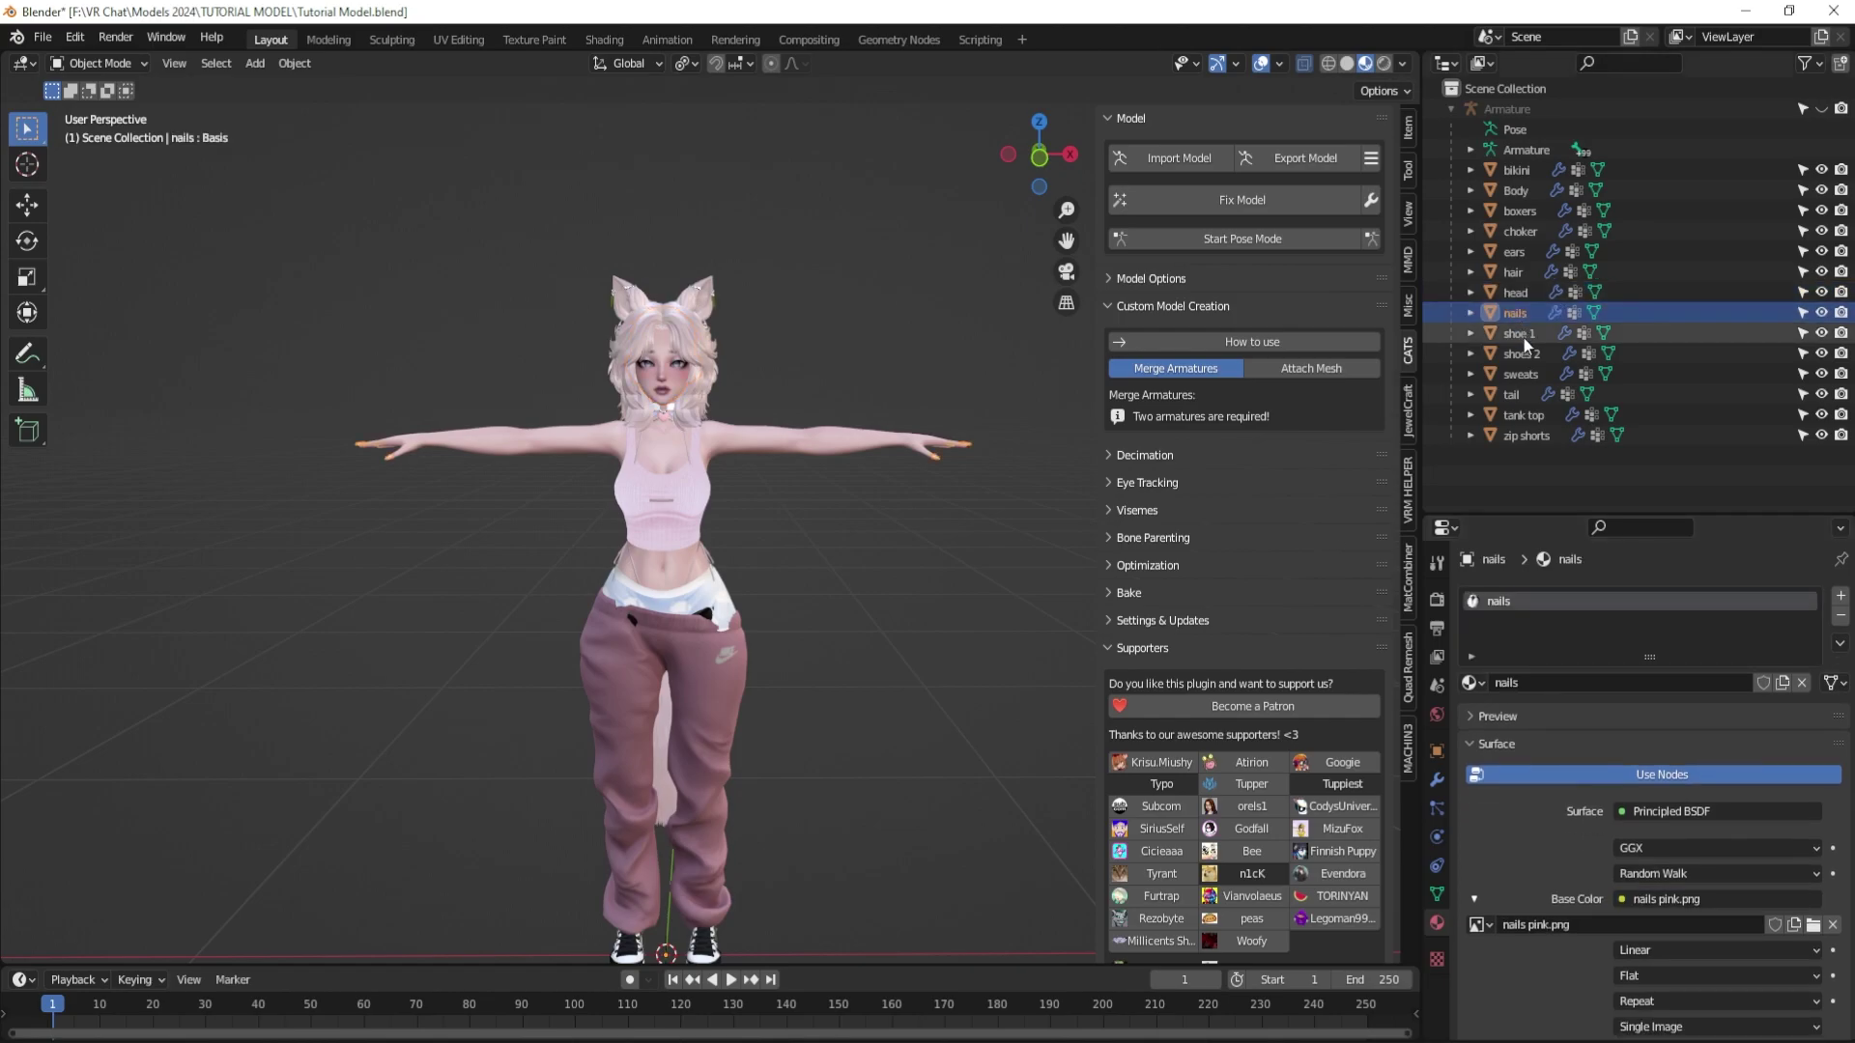
left_click(1522, 338)
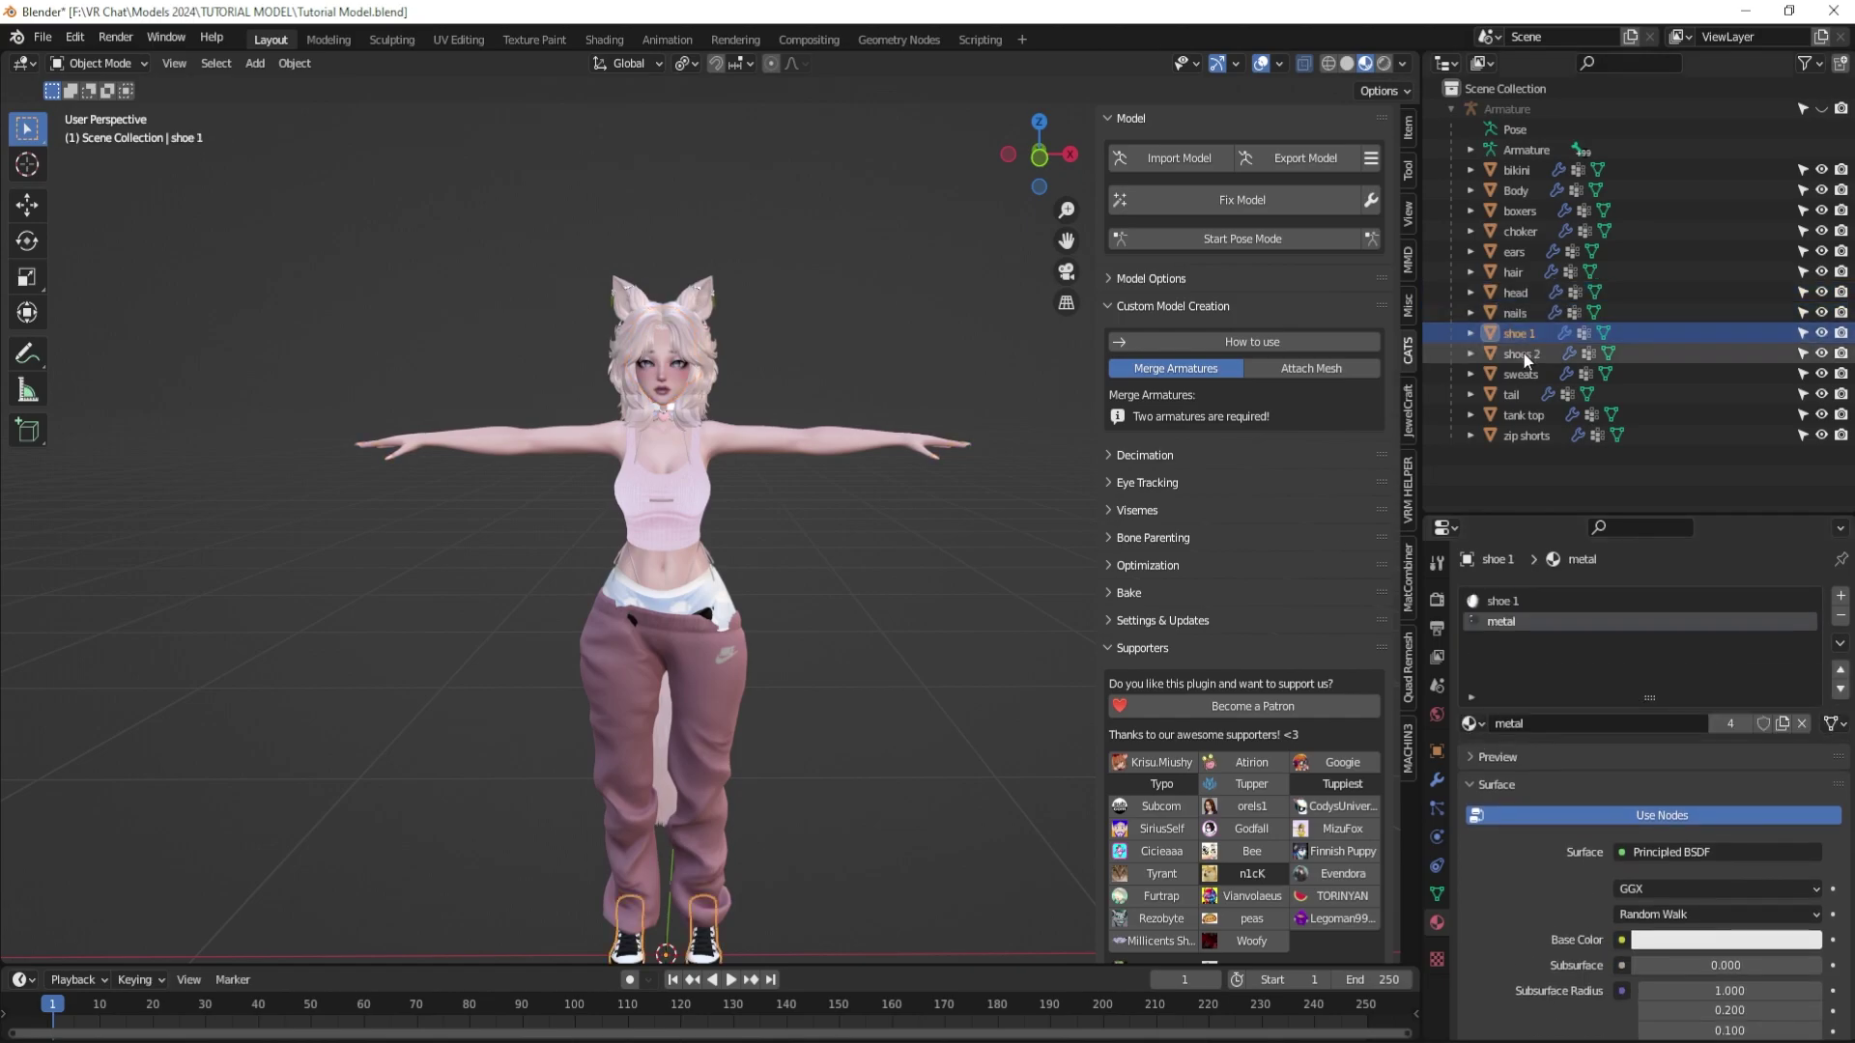
left_click(1522, 354)
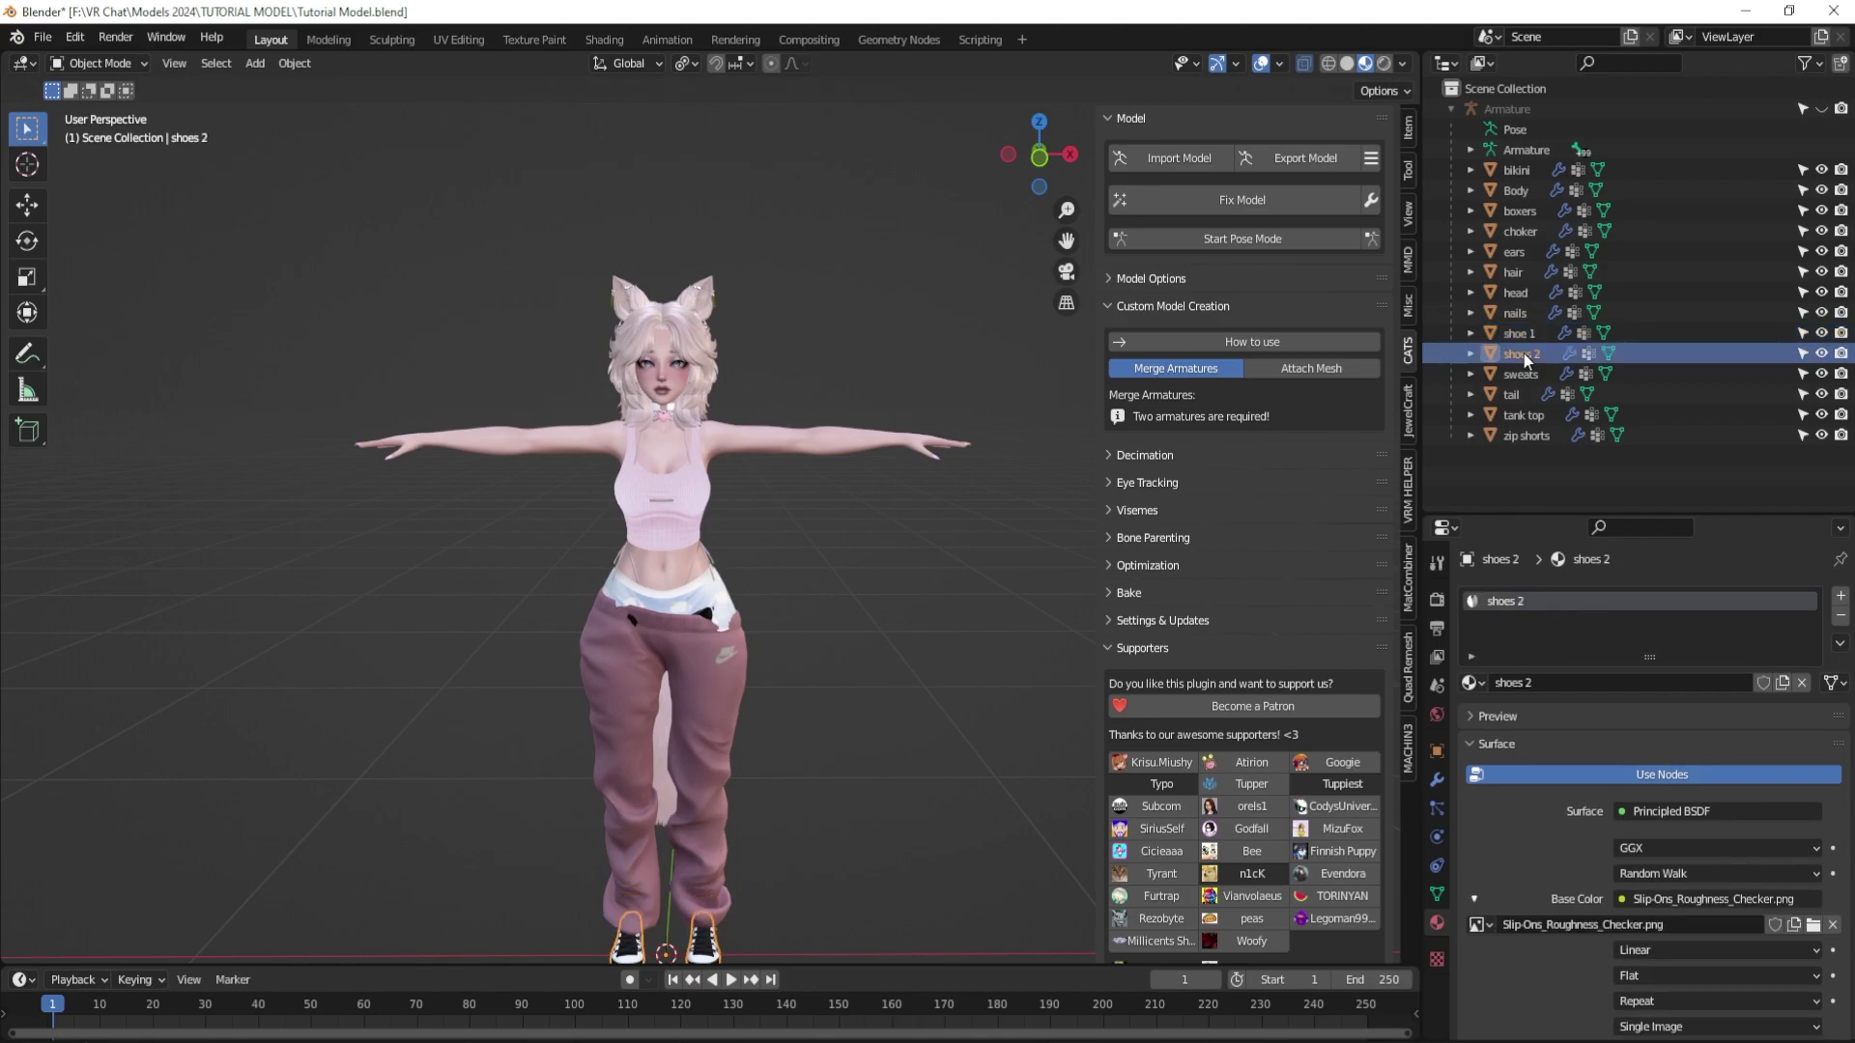
left_click(1525, 375)
left_click(1525, 396)
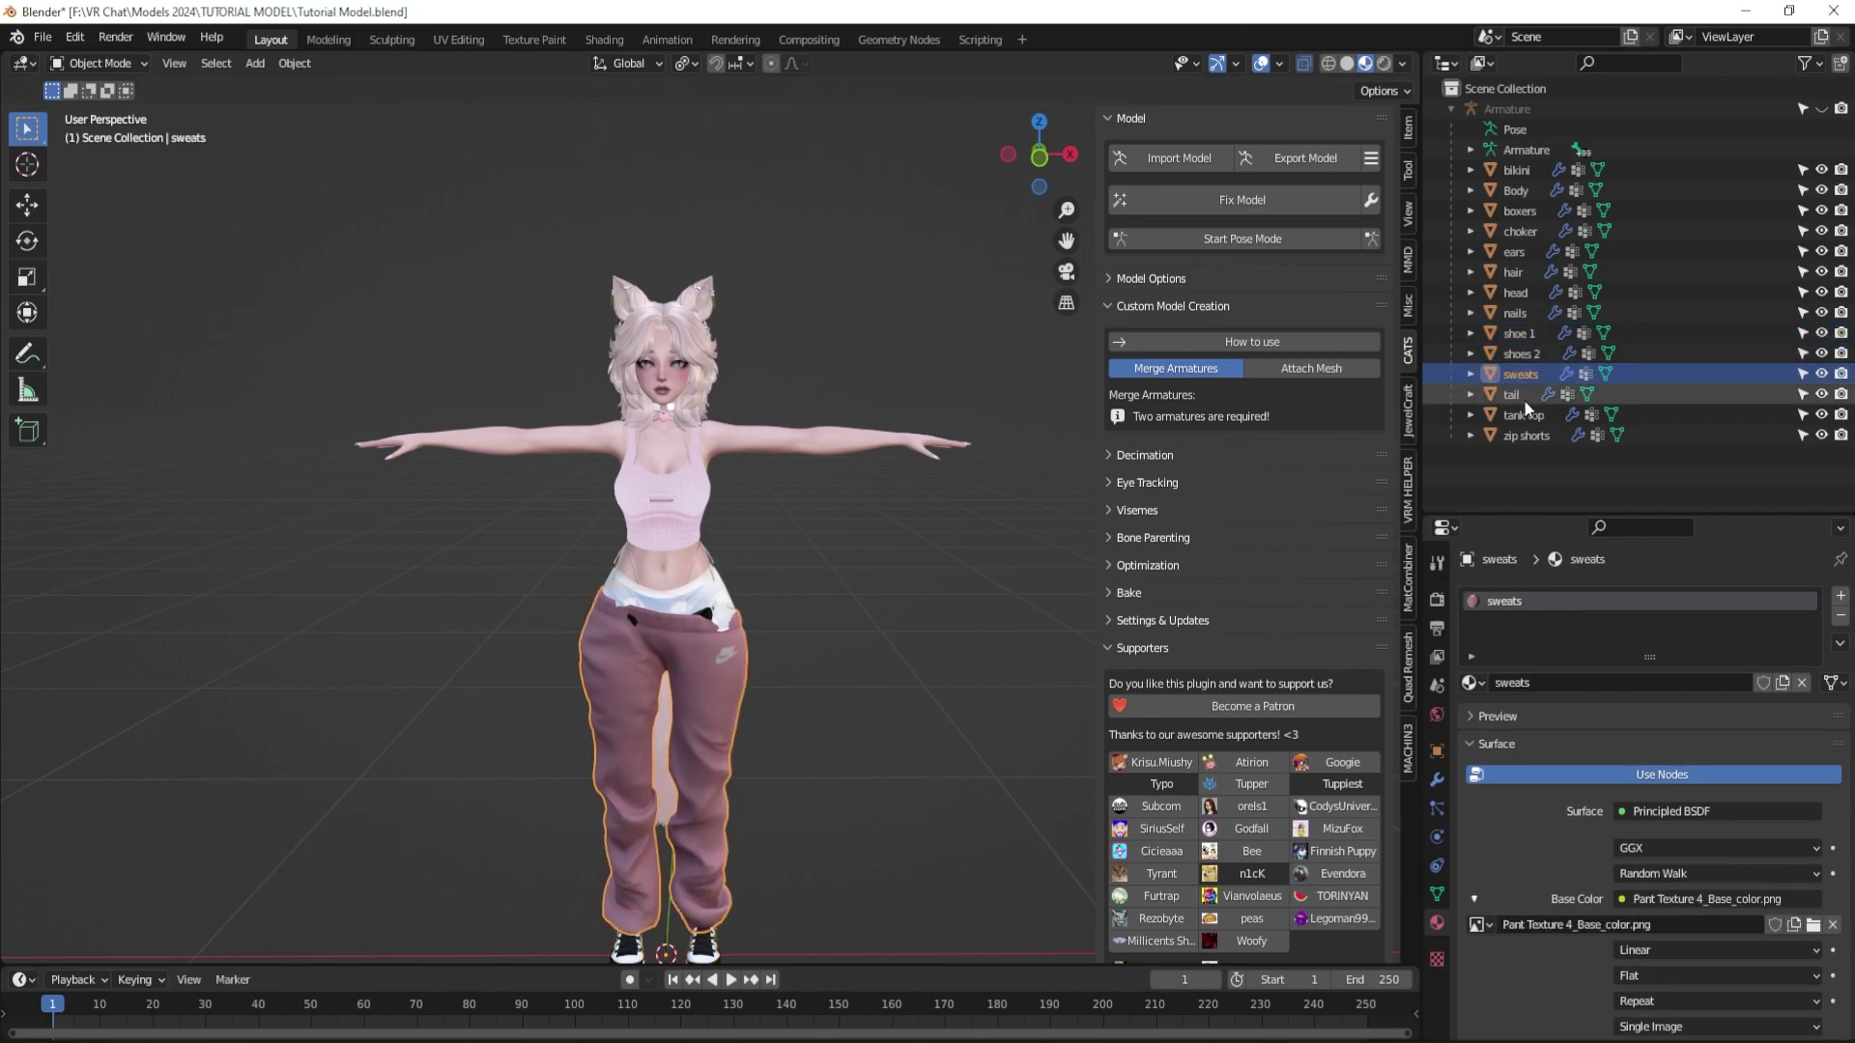
left_click(1522, 416)
left_click(1526, 436)
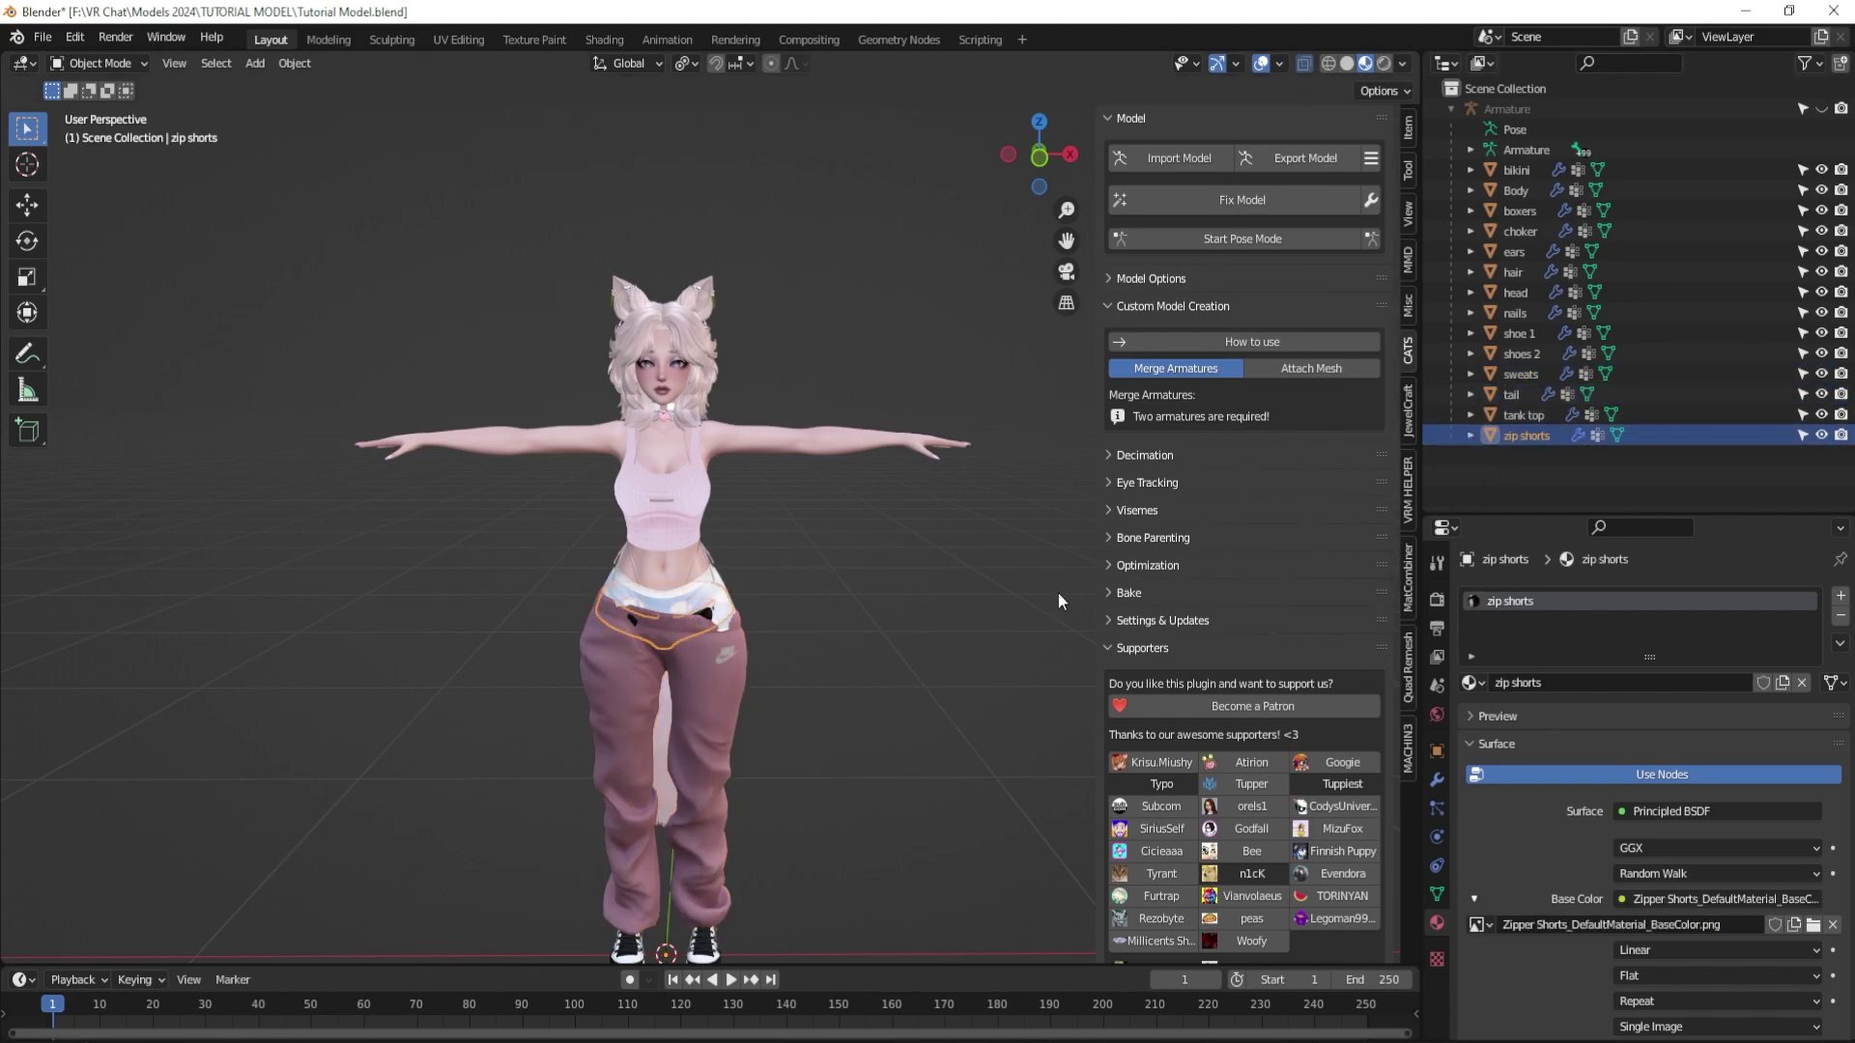
left_click(783, 560)
Select Body, hair, head and nails in the Outliner, leaving Body as the active object.
scroll(768, 572, "down", 2)
middle_click_drag(762, 587, 728, 557)
scroll(728, 550, "up", 3)
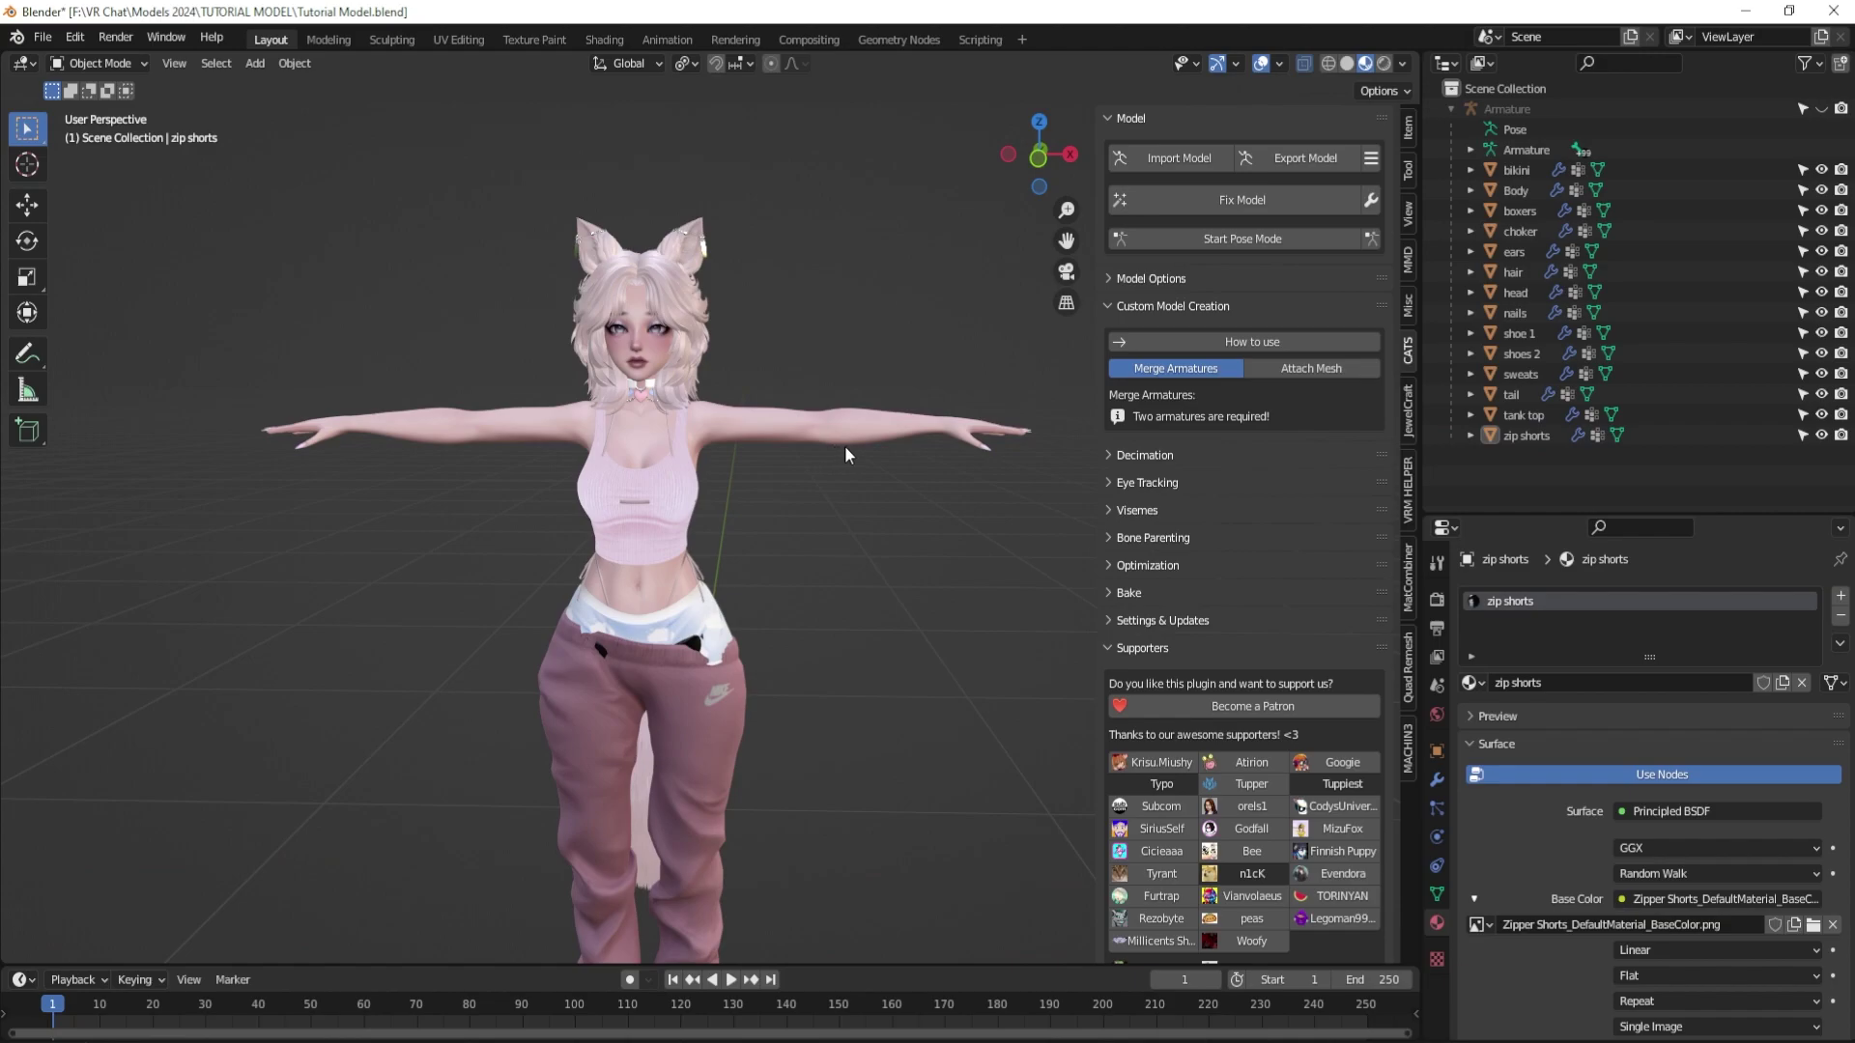
middle_click_drag(844, 445, 863, 444)
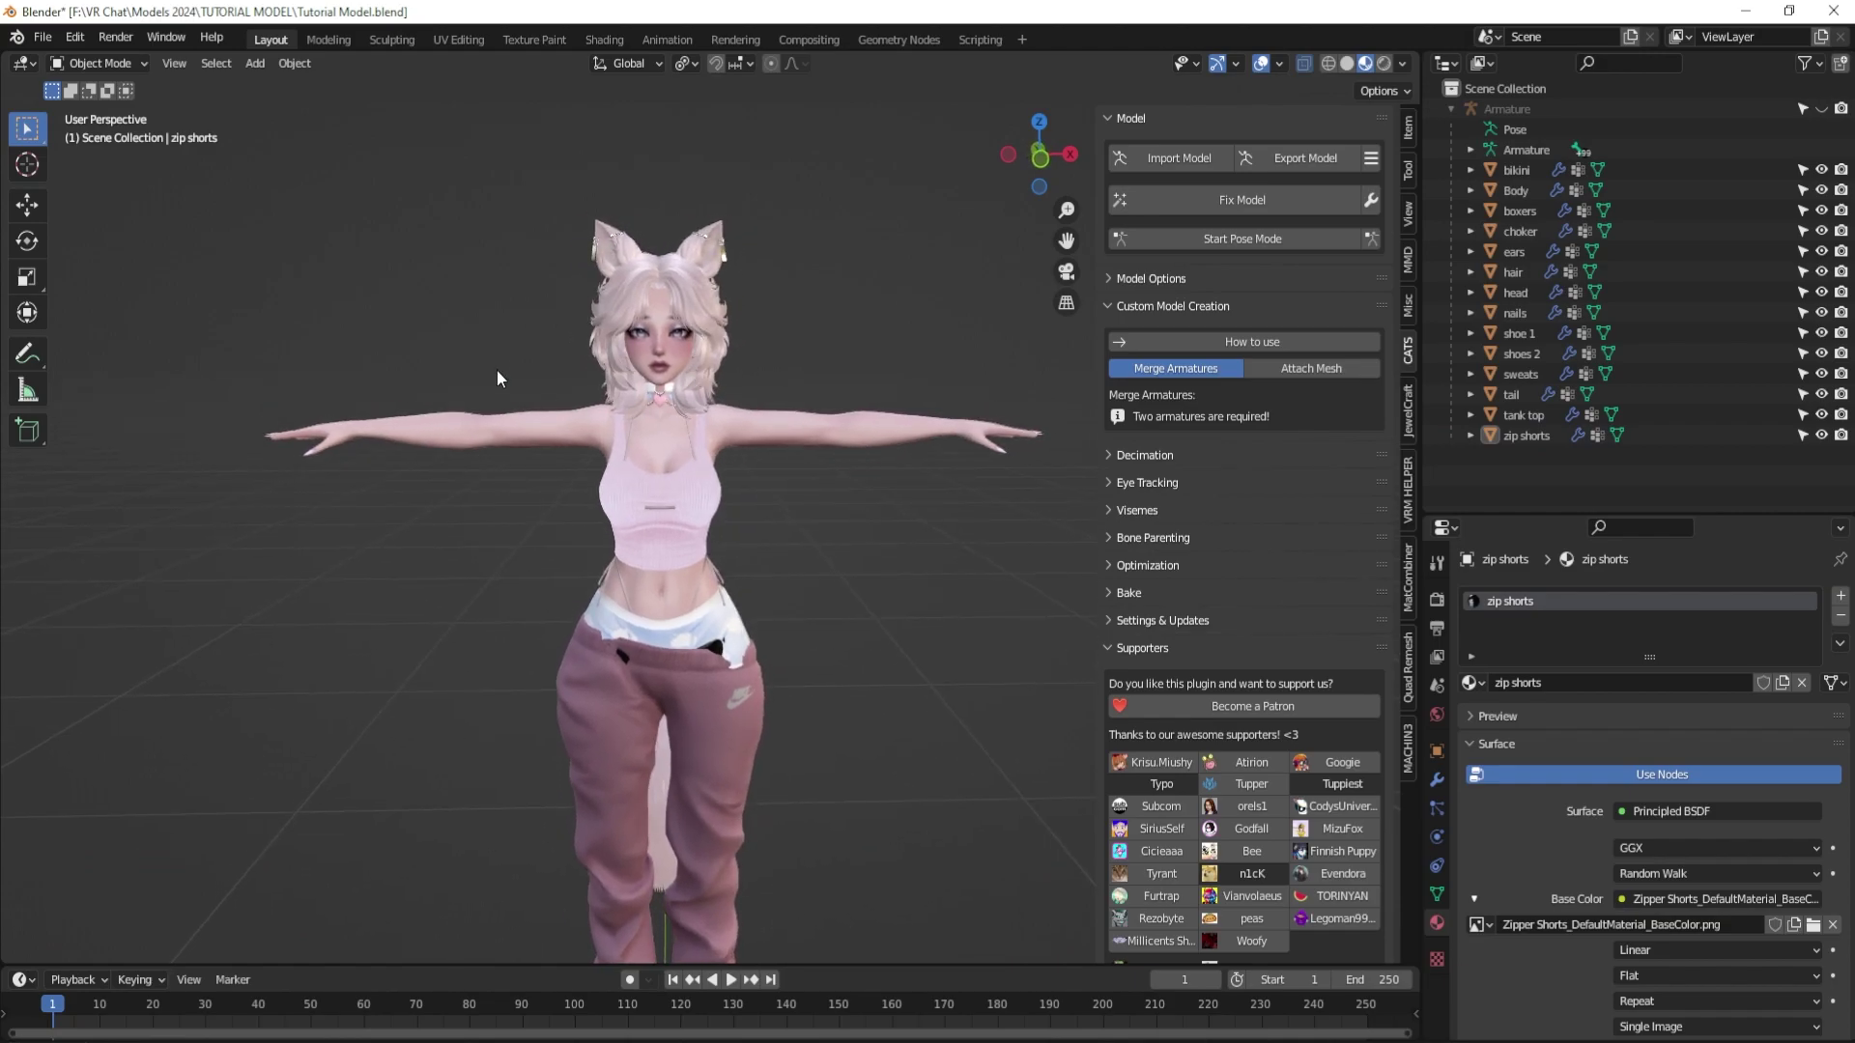
scroll(767, 513, "down", 3)
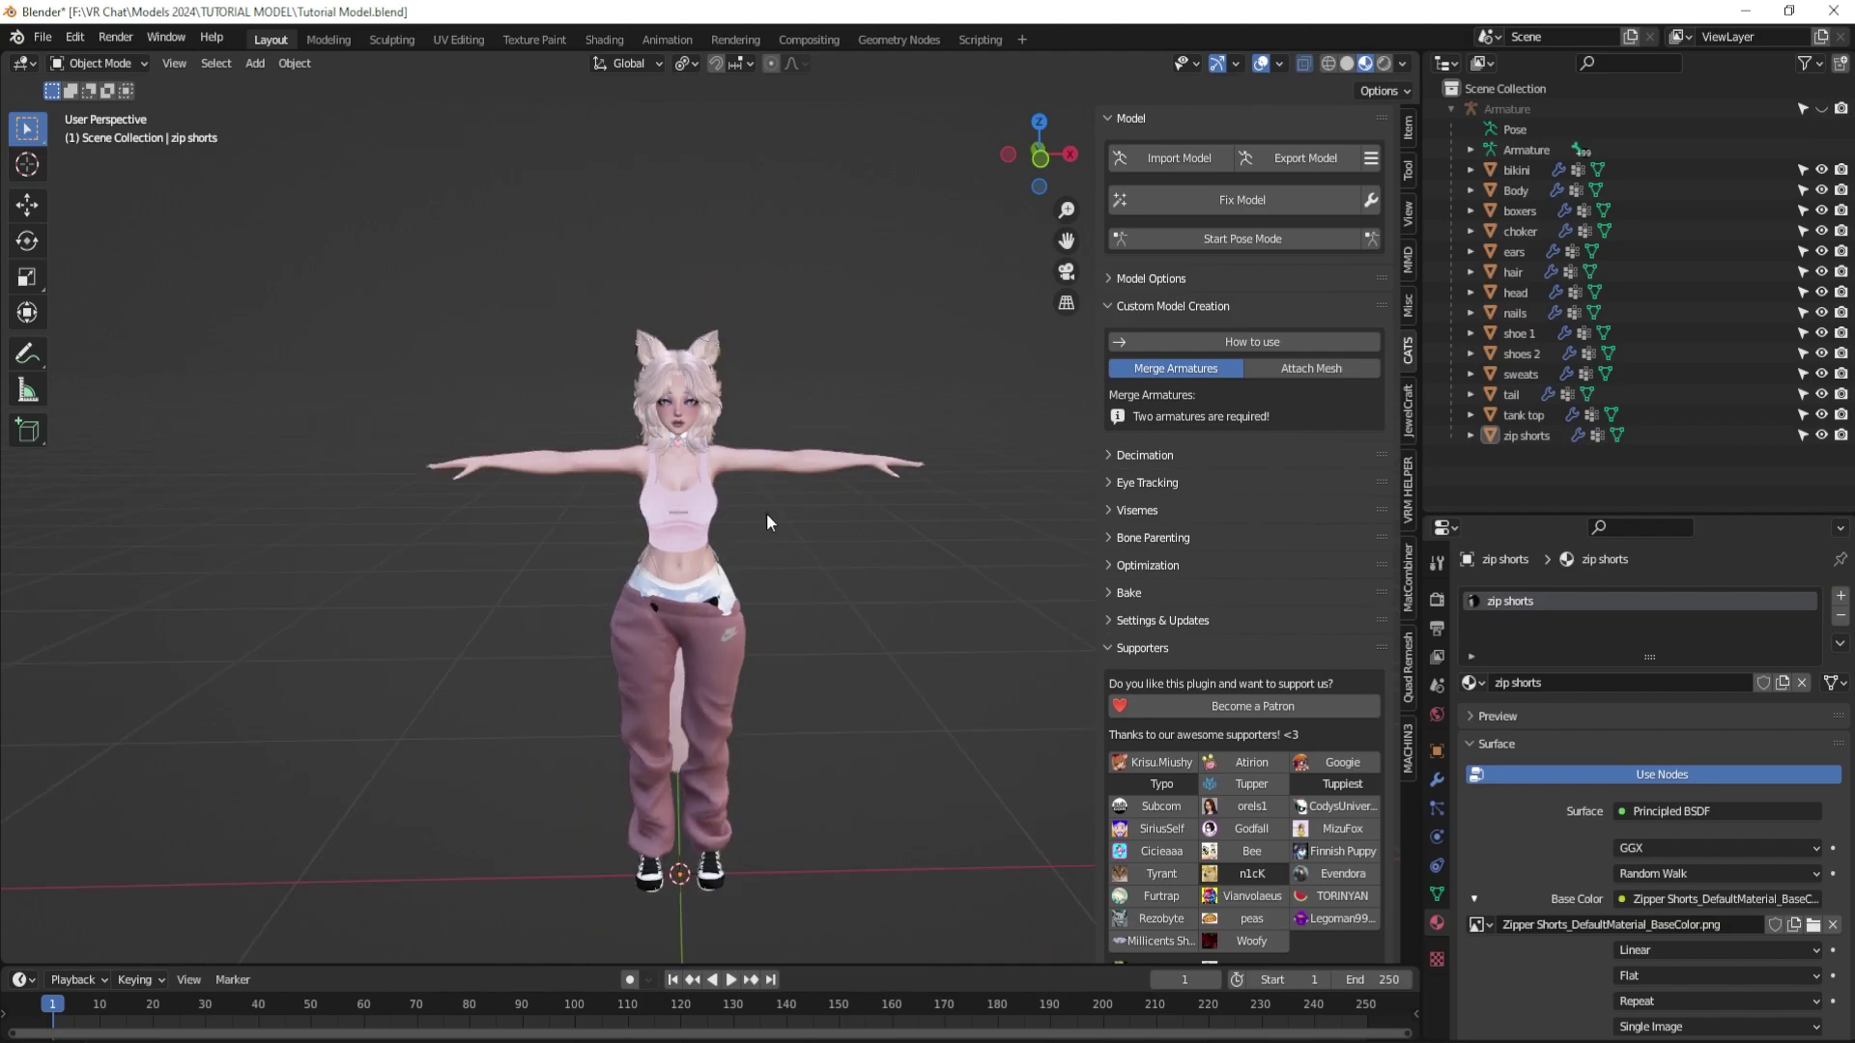
scroll(767, 512, "up", 3)
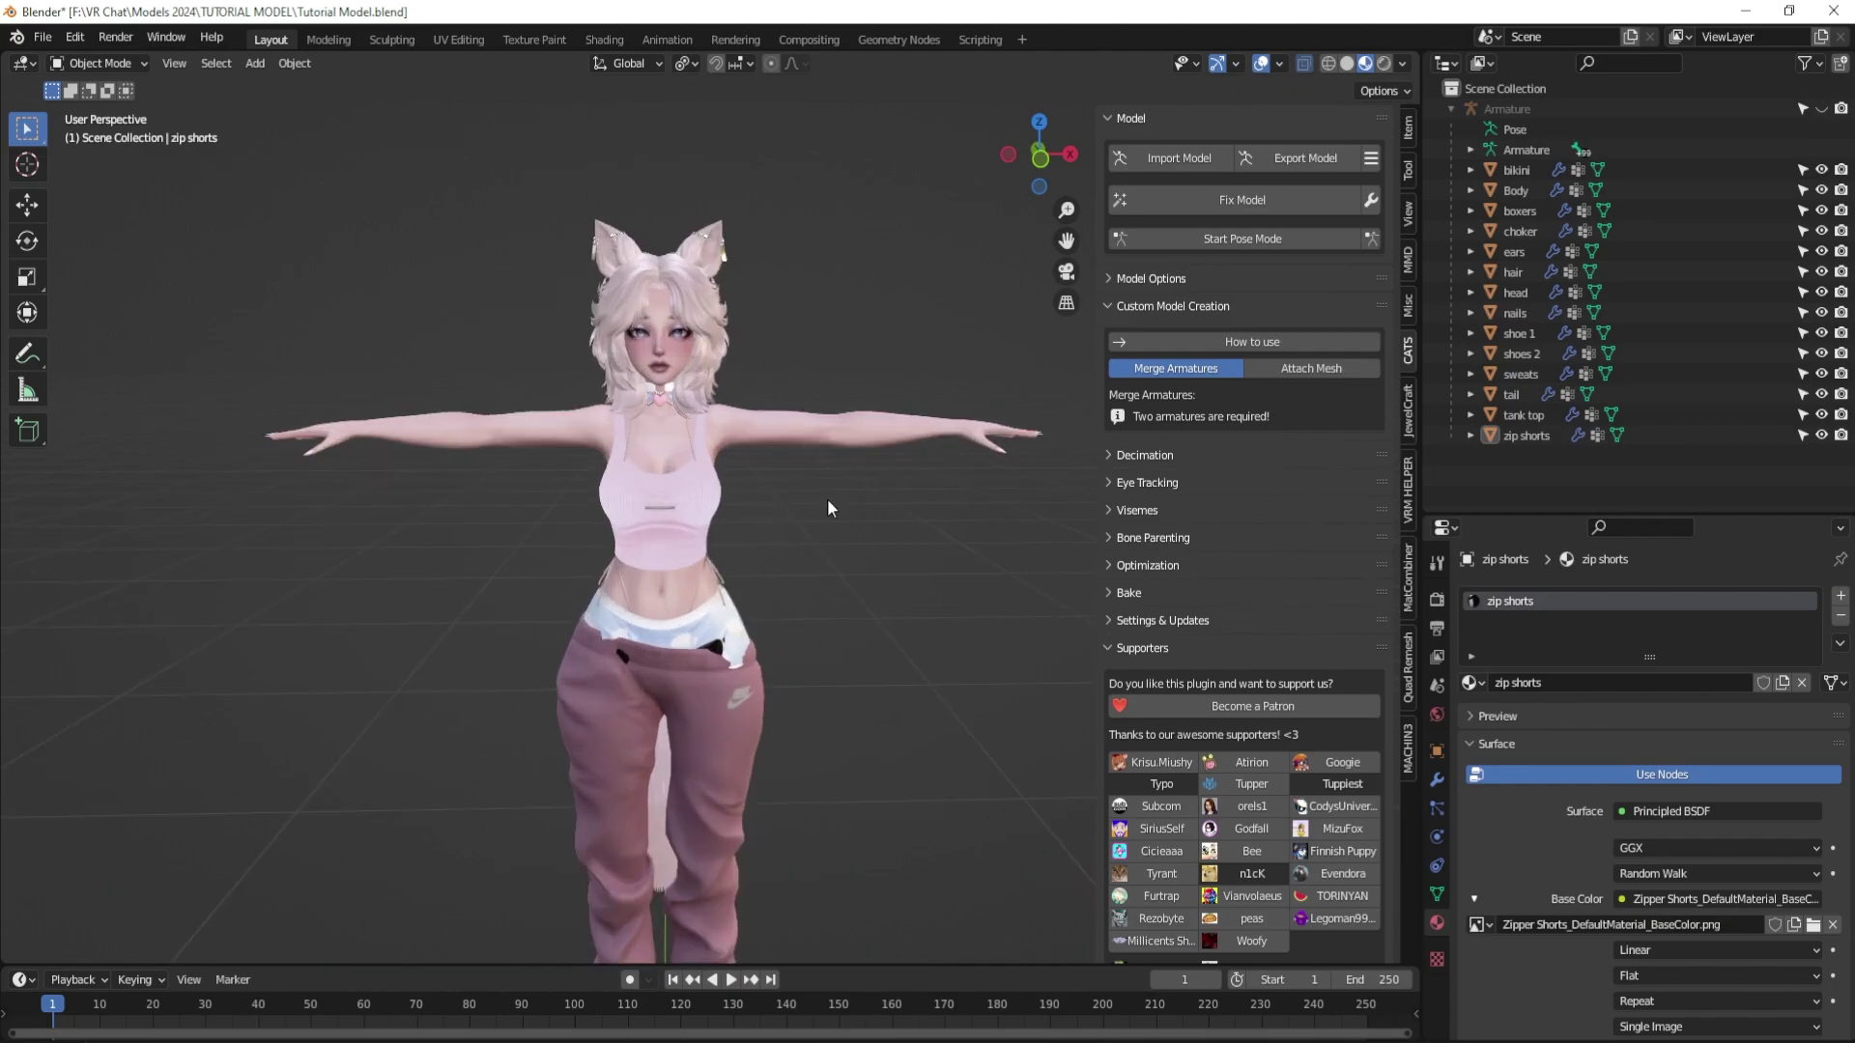
left_click(1521, 189)
left_click(1524, 273, "ctrl")
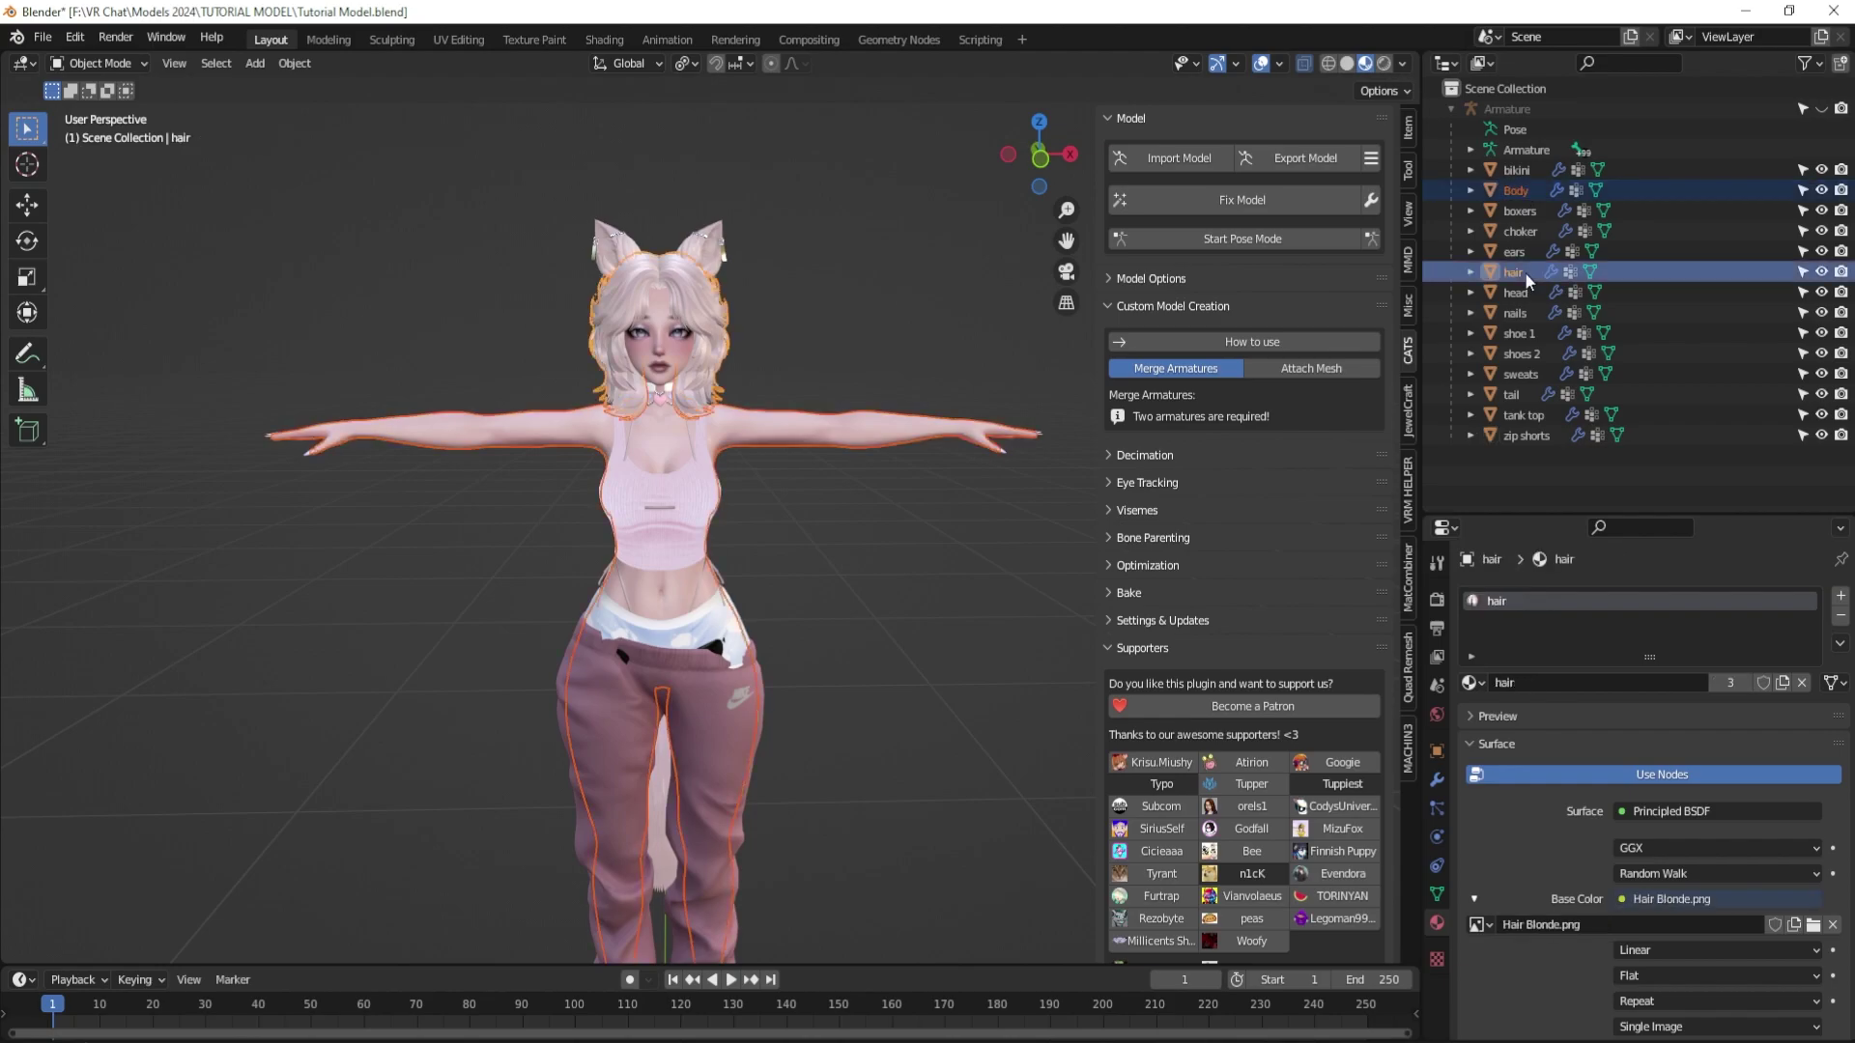
left_click(1524, 291, "ctrl")
left_click(1526, 312, "ctrl")
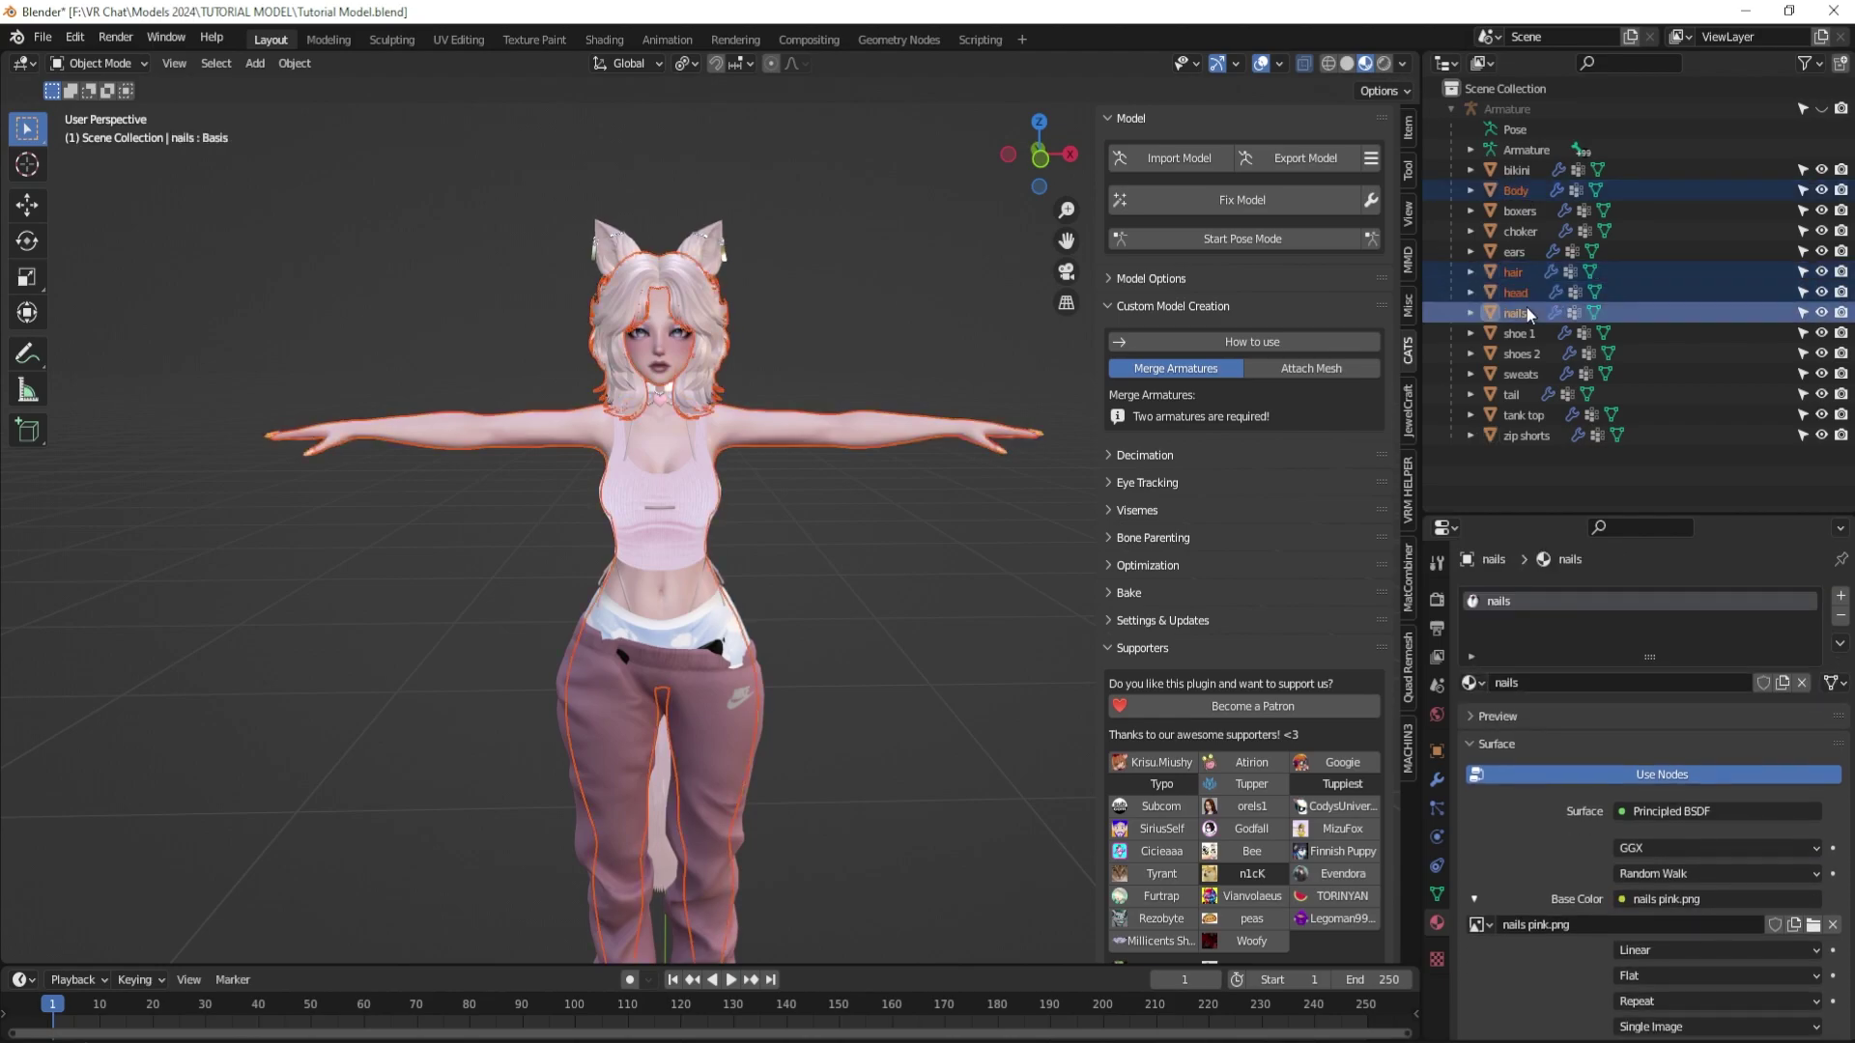
left_click(1519, 191, "ctrl")
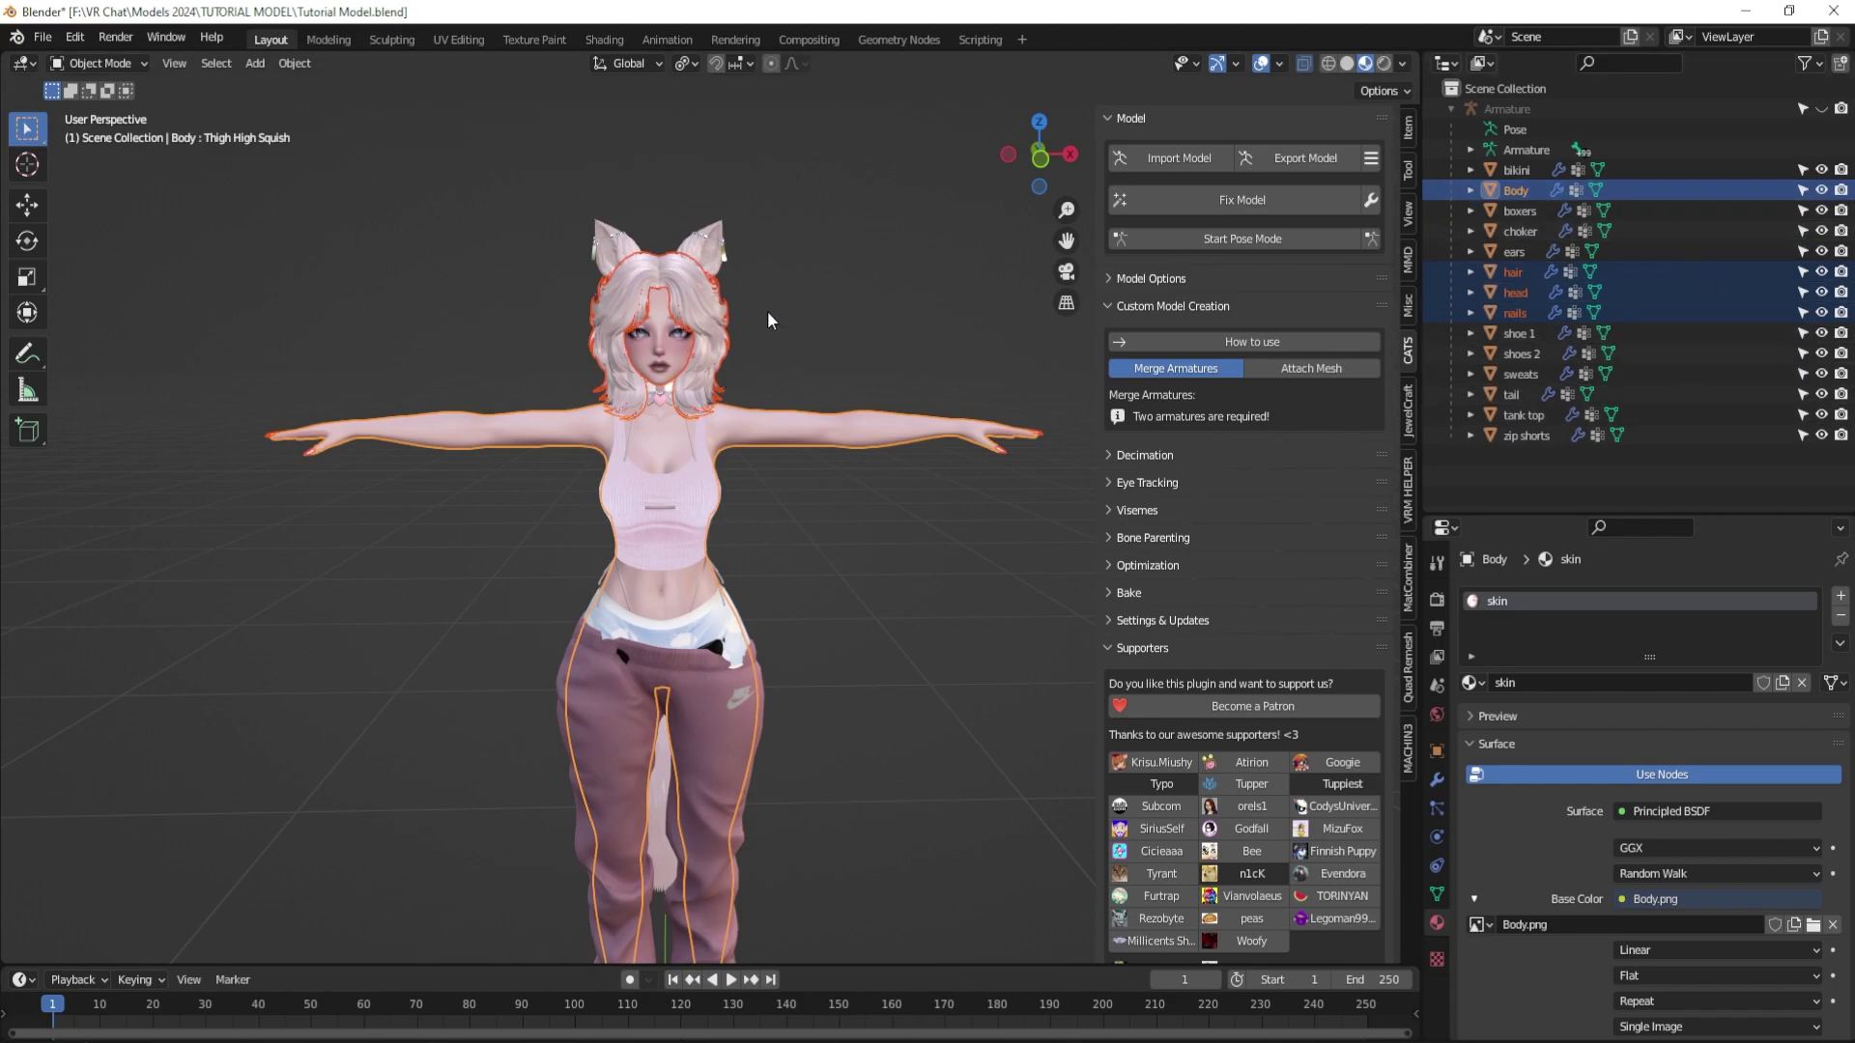
Join hair, head and nails into Body and enlarge the material list to show every slot.
key("ctrl+j")
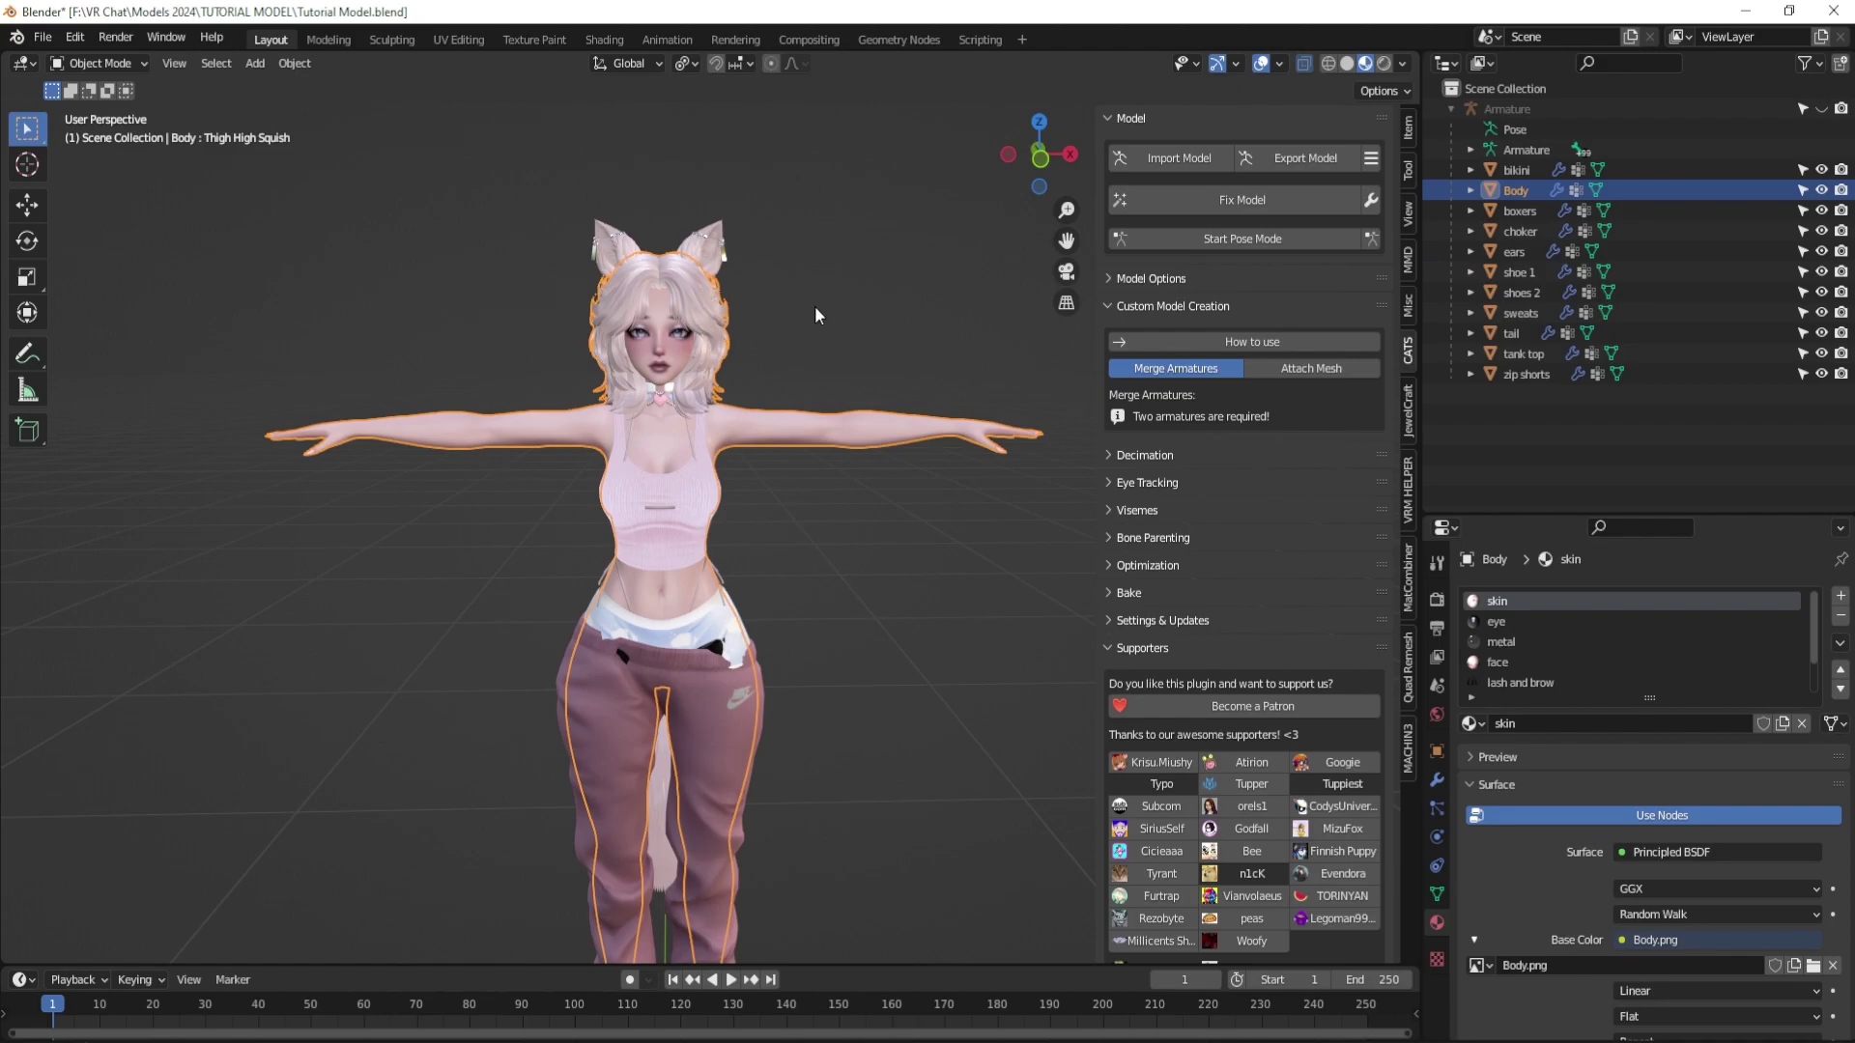
left_click(825, 356)
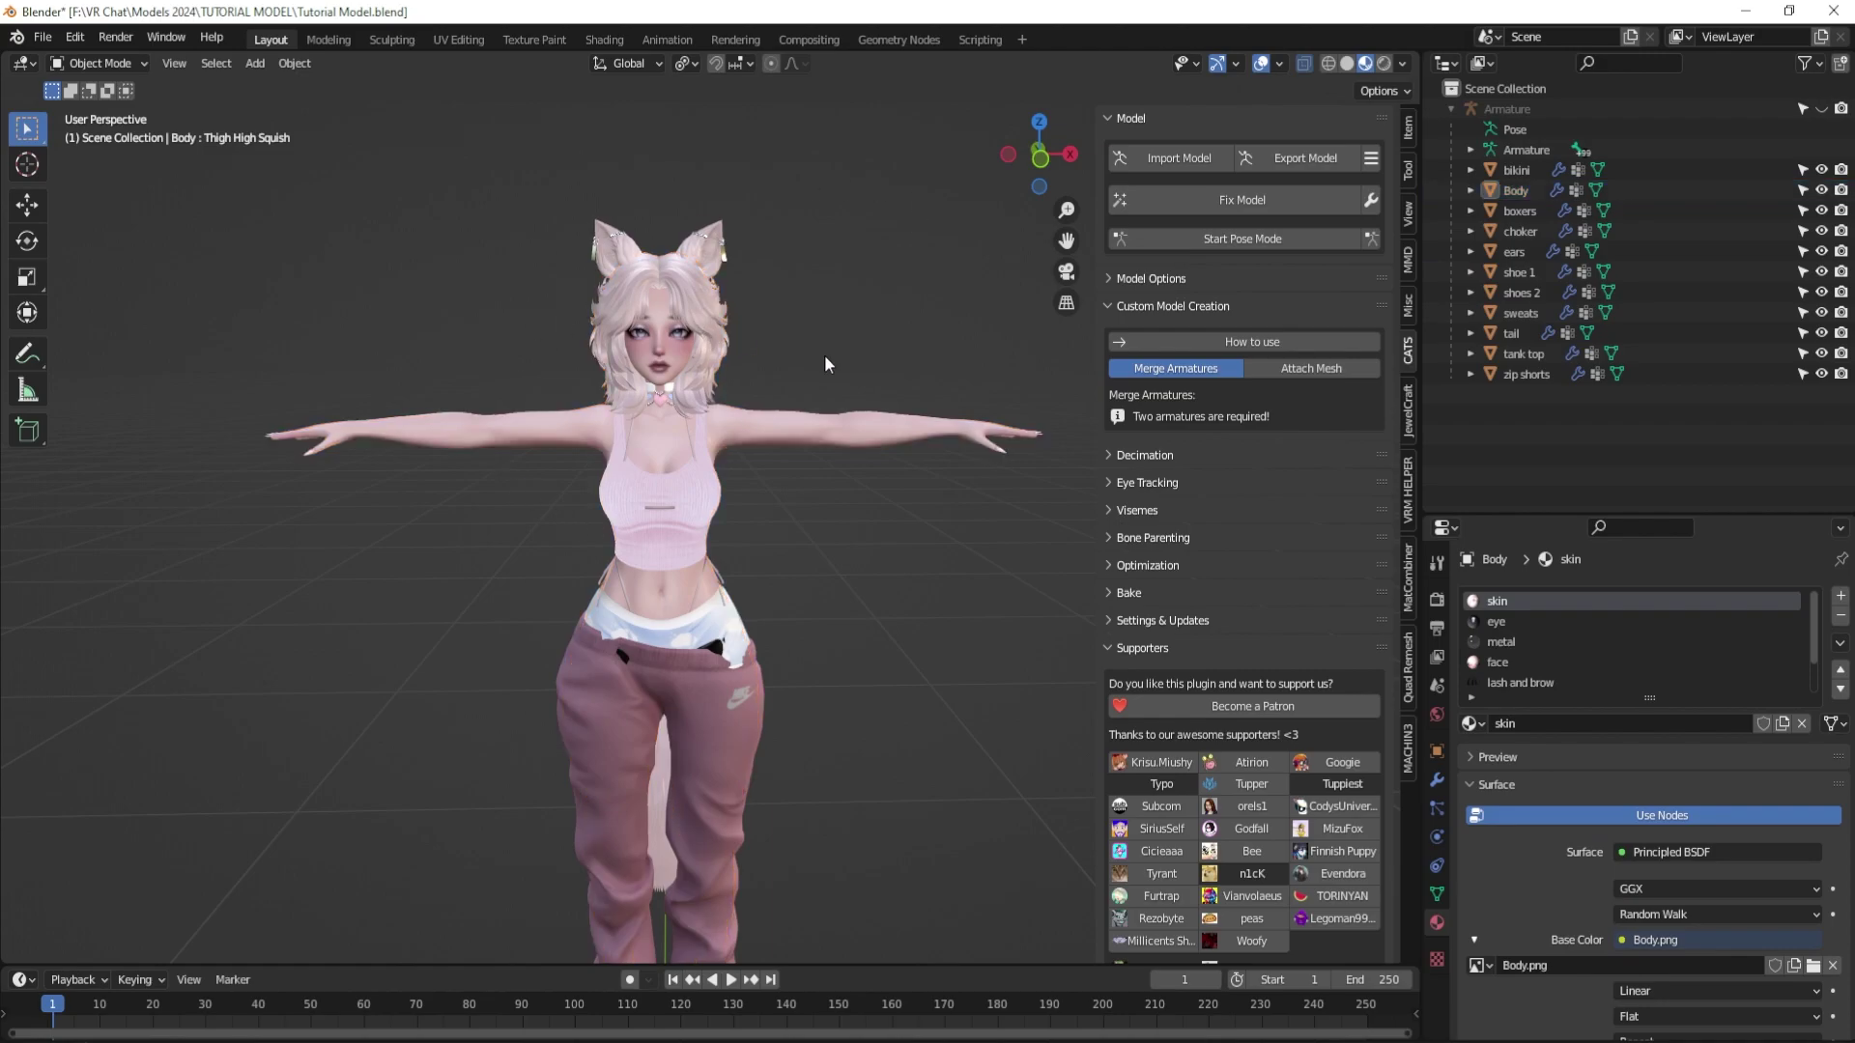
left_click(1516, 190)
left_click_drag(1648, 514, 1647, 395)
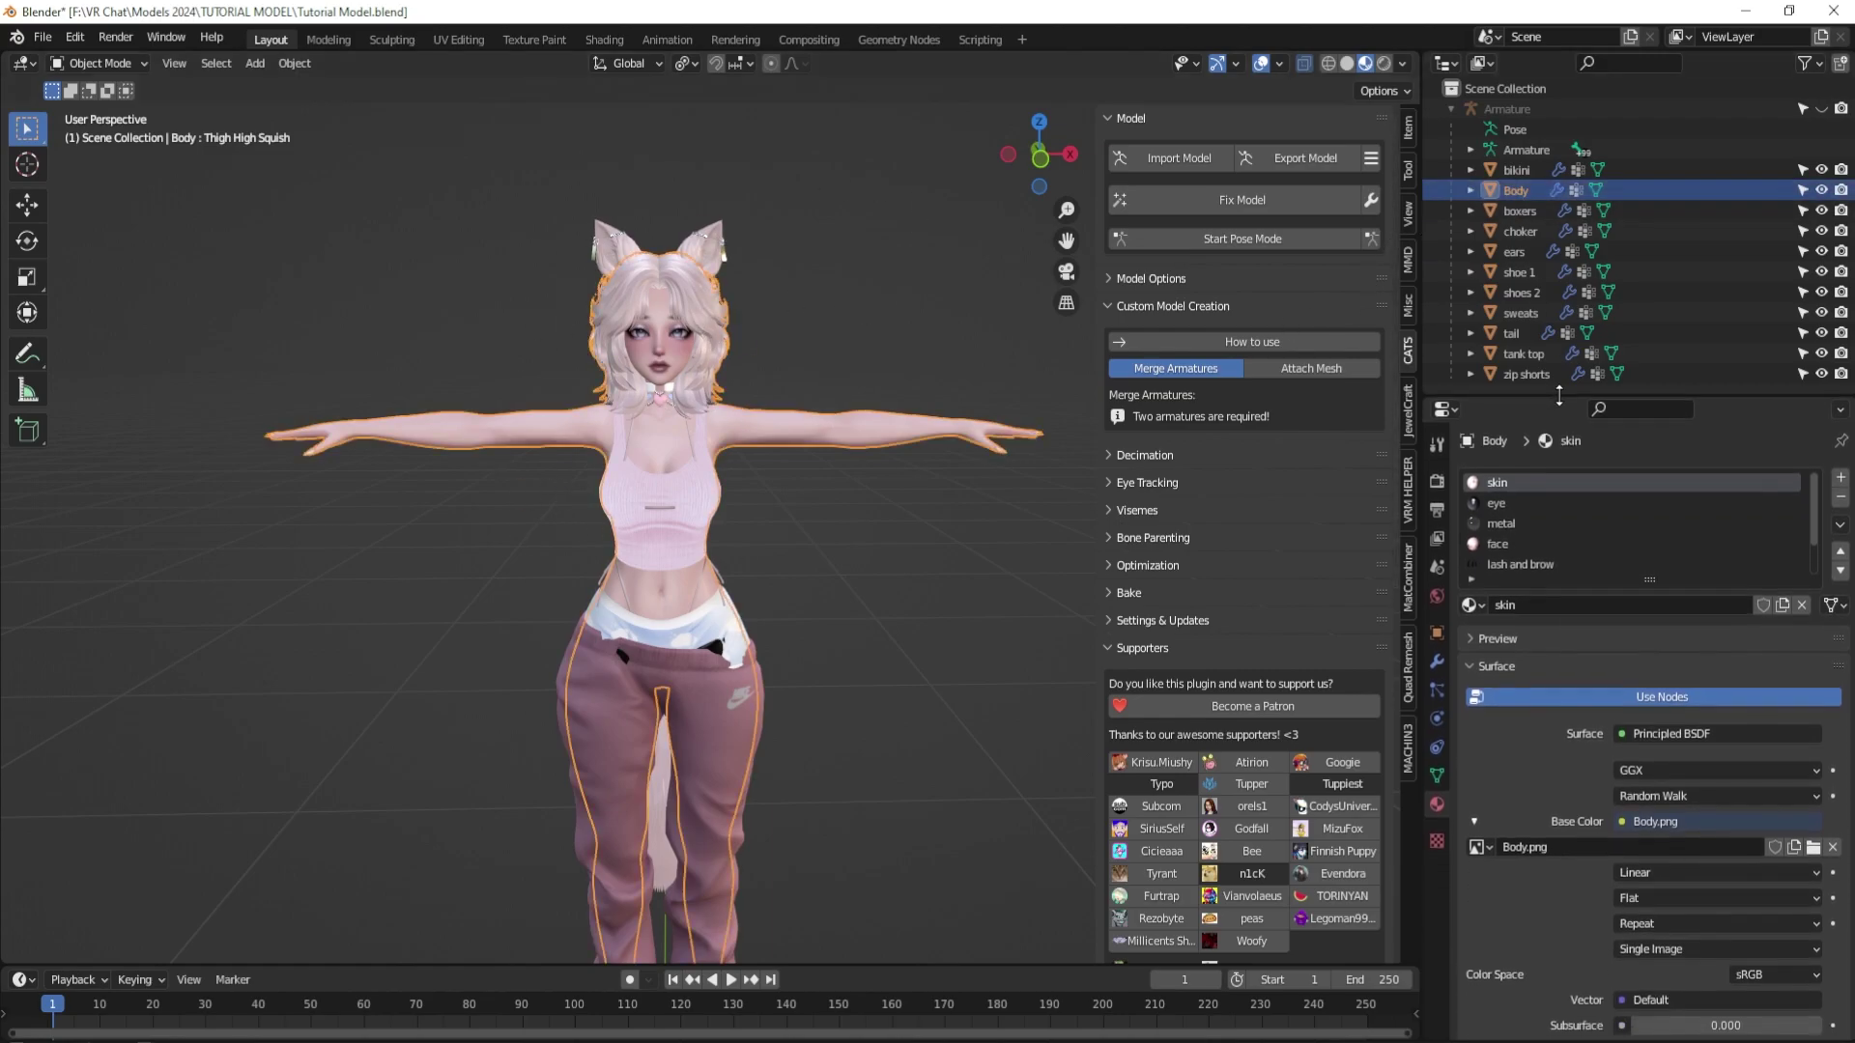
left_click_drag(1648, 579, 1648, 681)
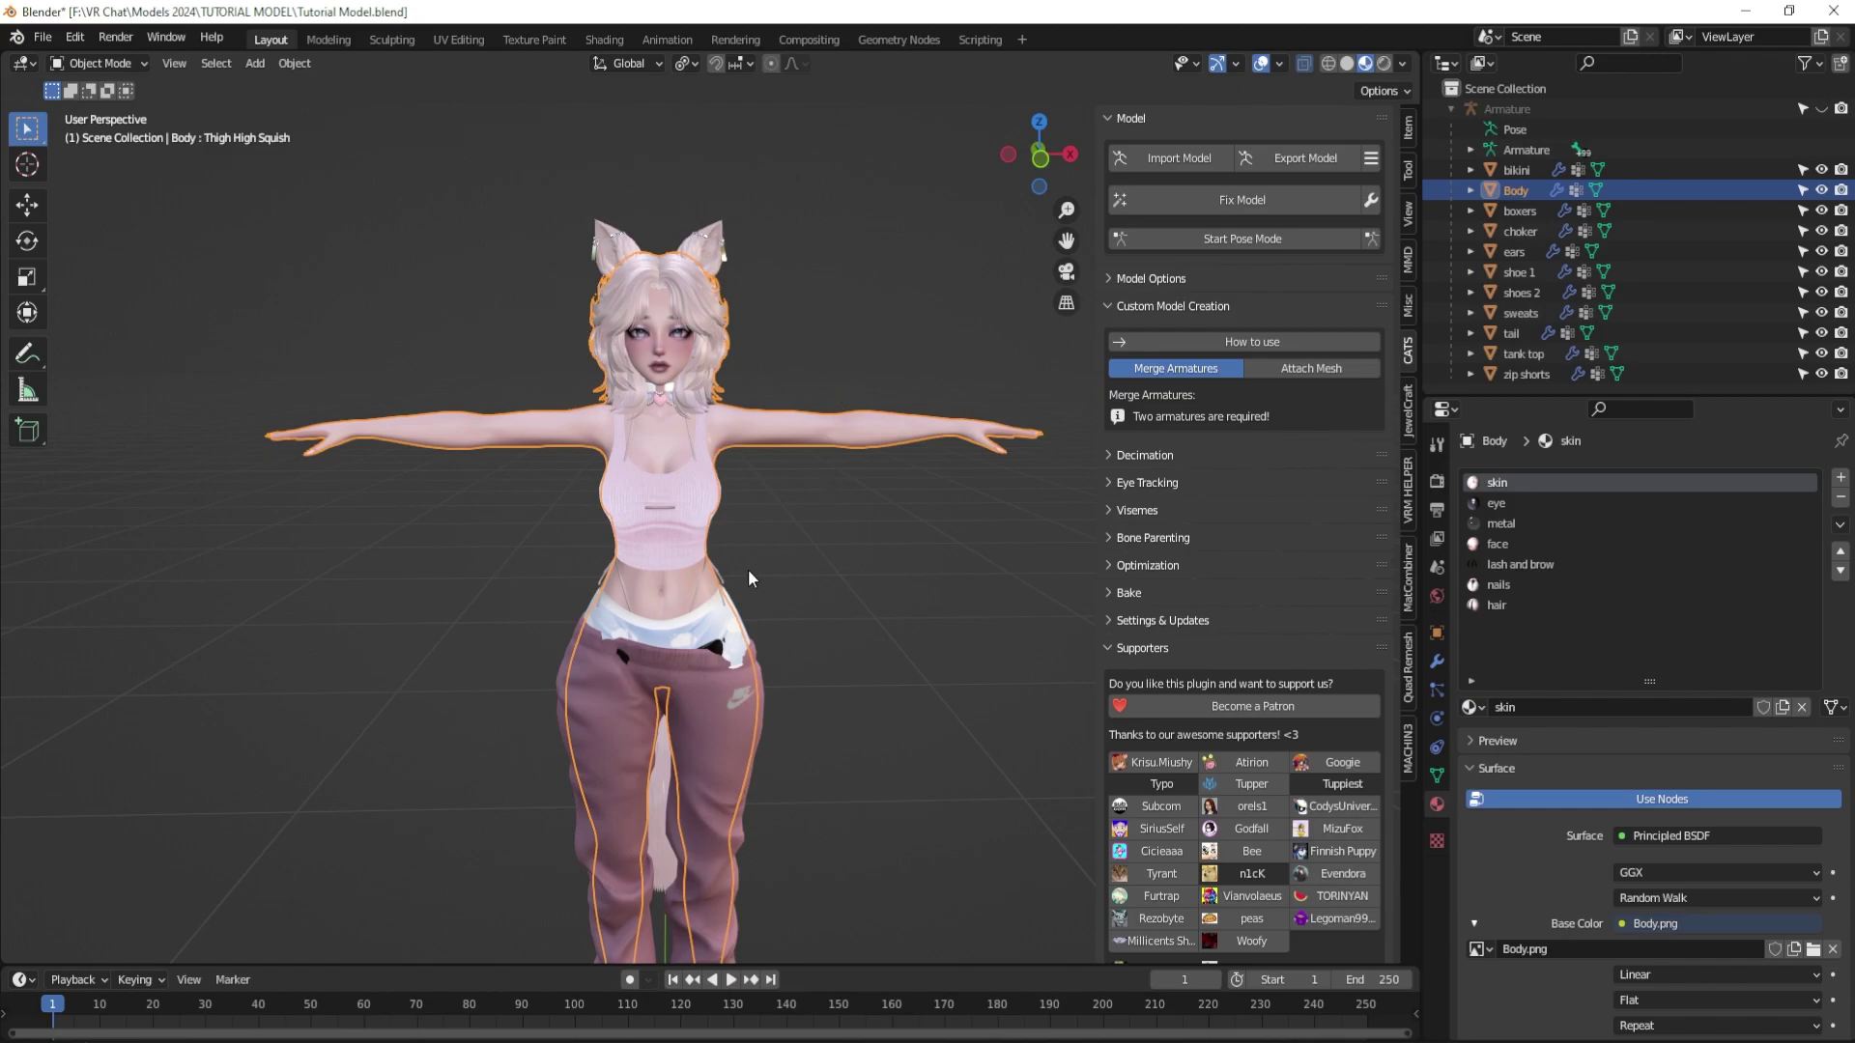
Rename the bikini object to 'panty set'.
left_click(1530, 170)
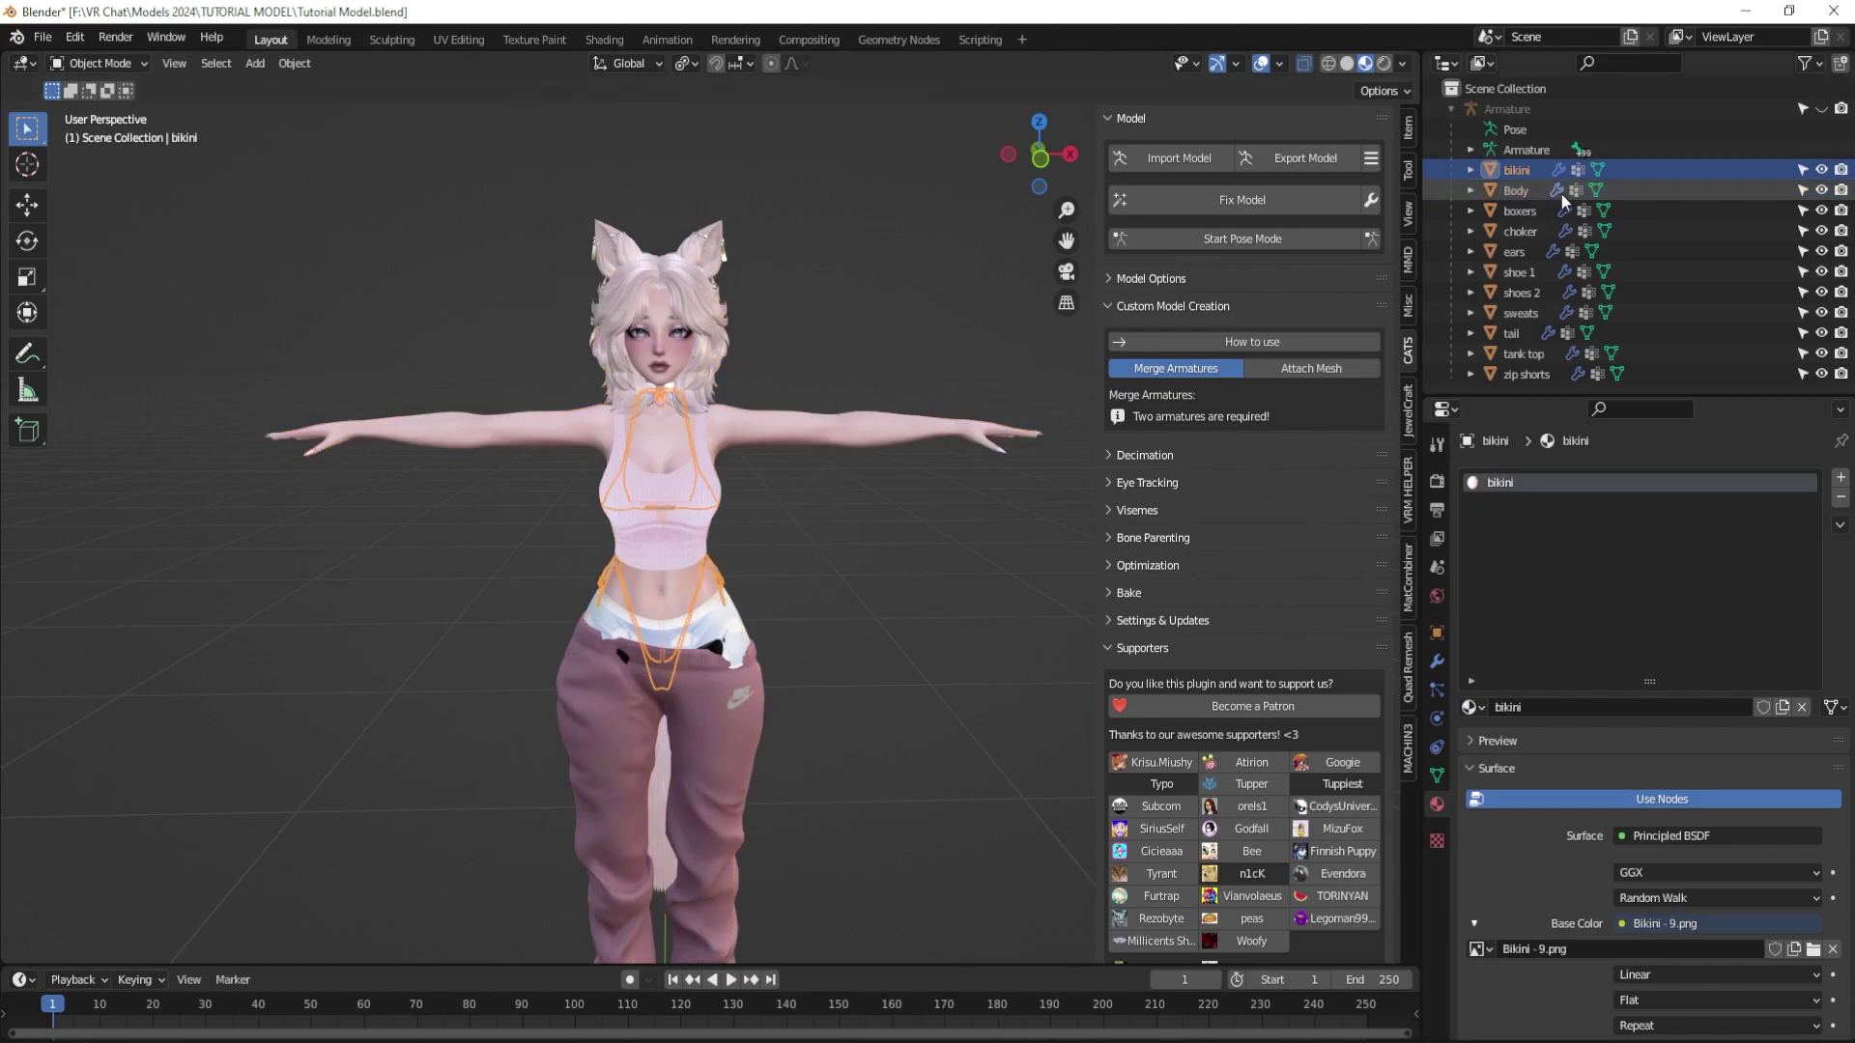
double_click(1517, 171)
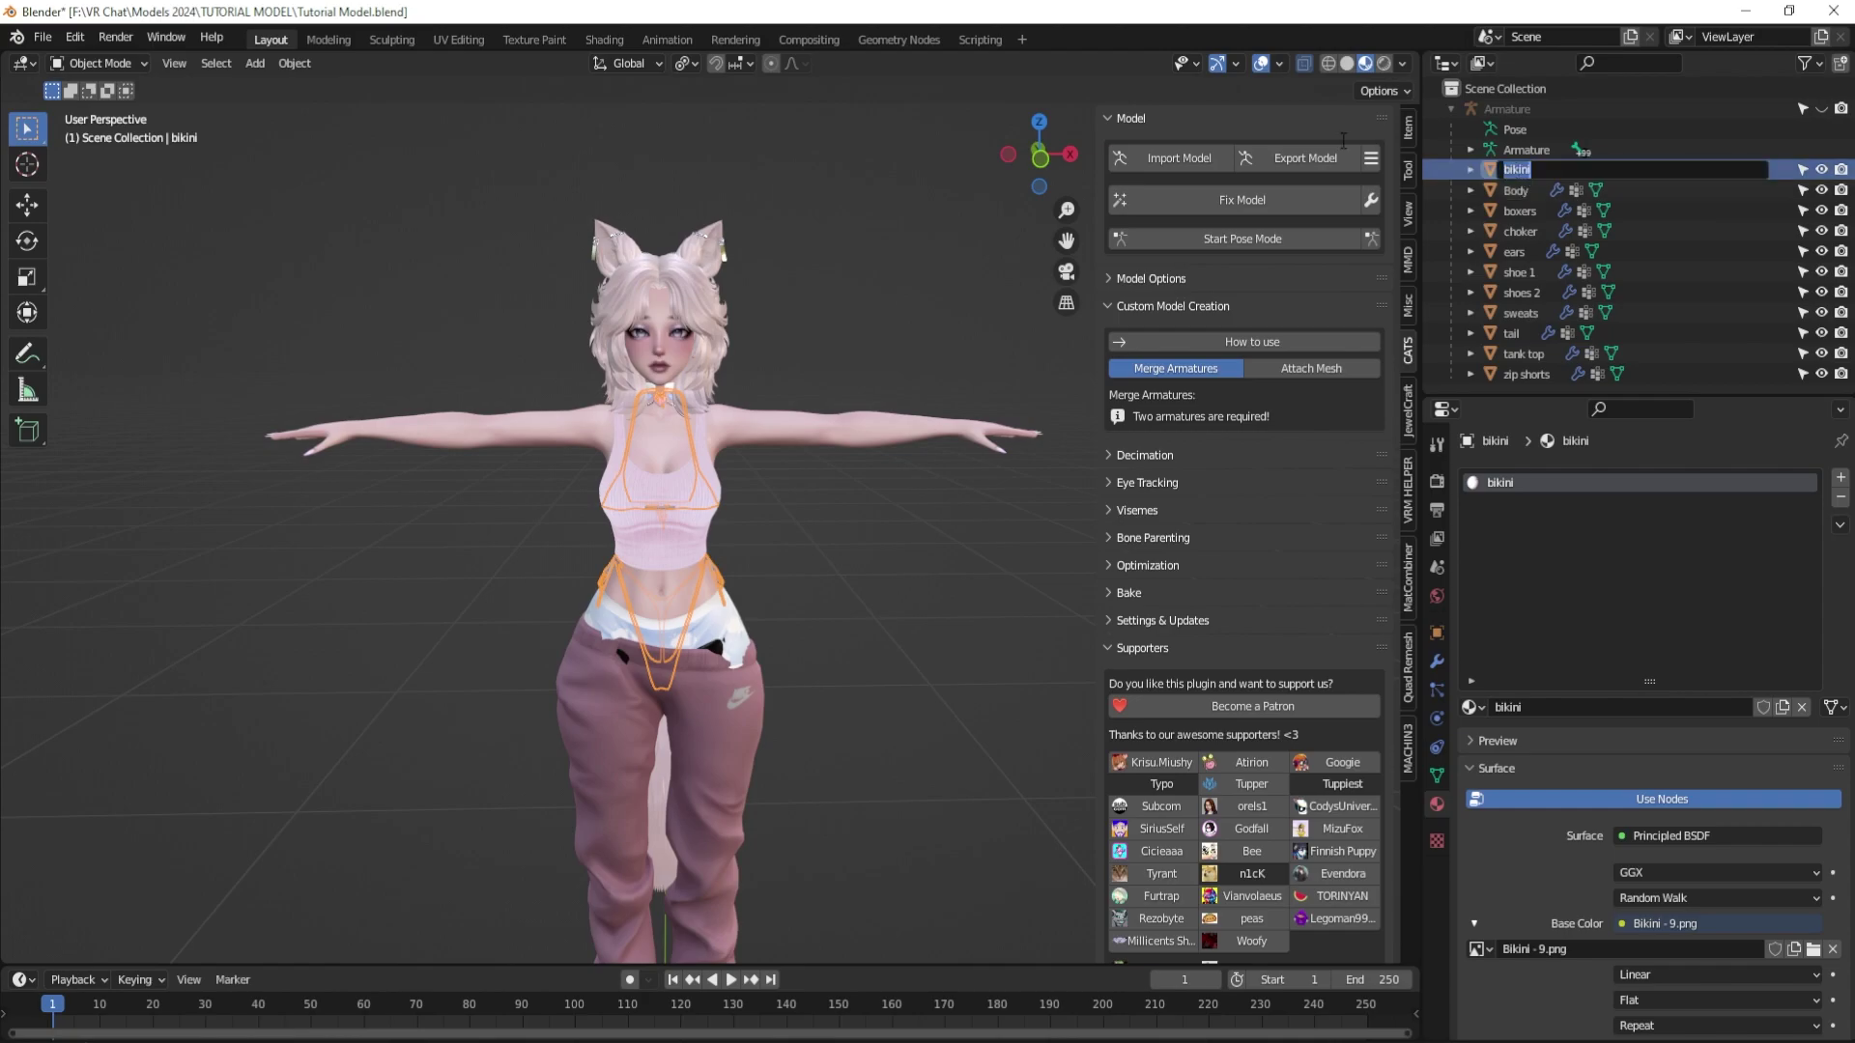
type("panty set")
key("Return")
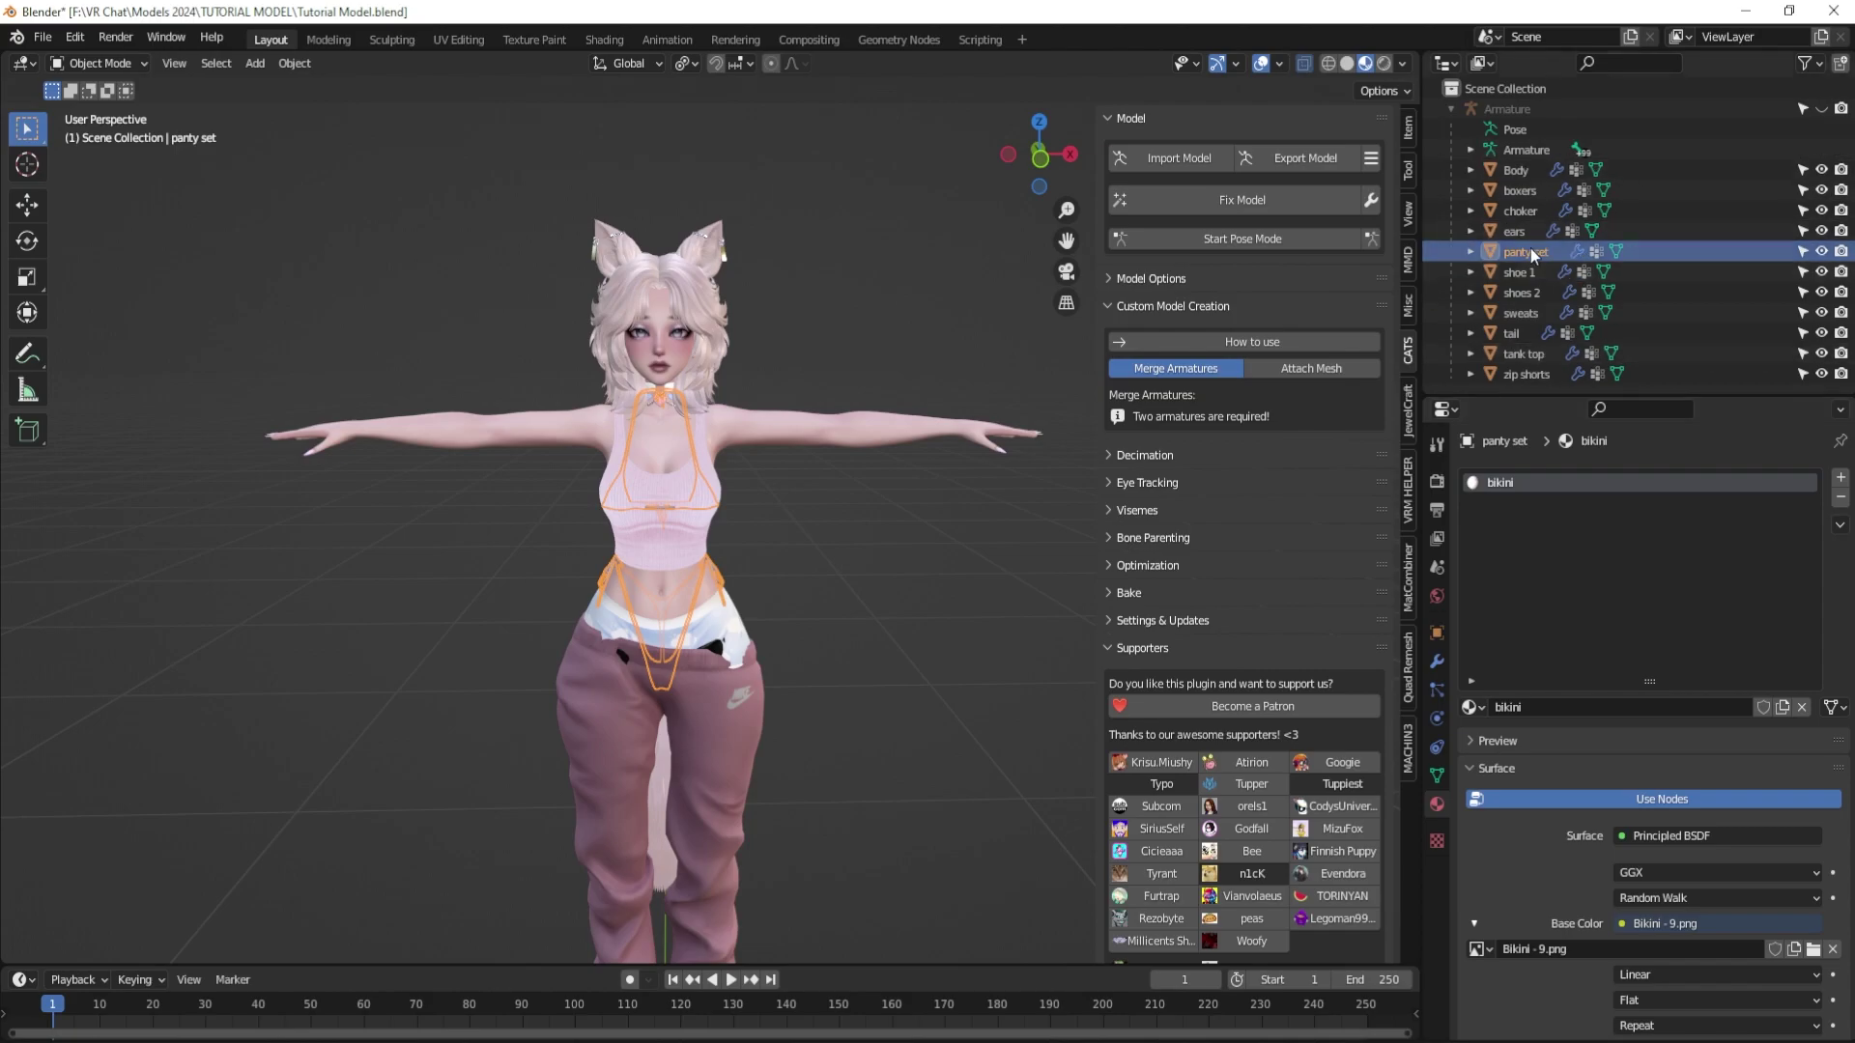
left_click(1517, 171)
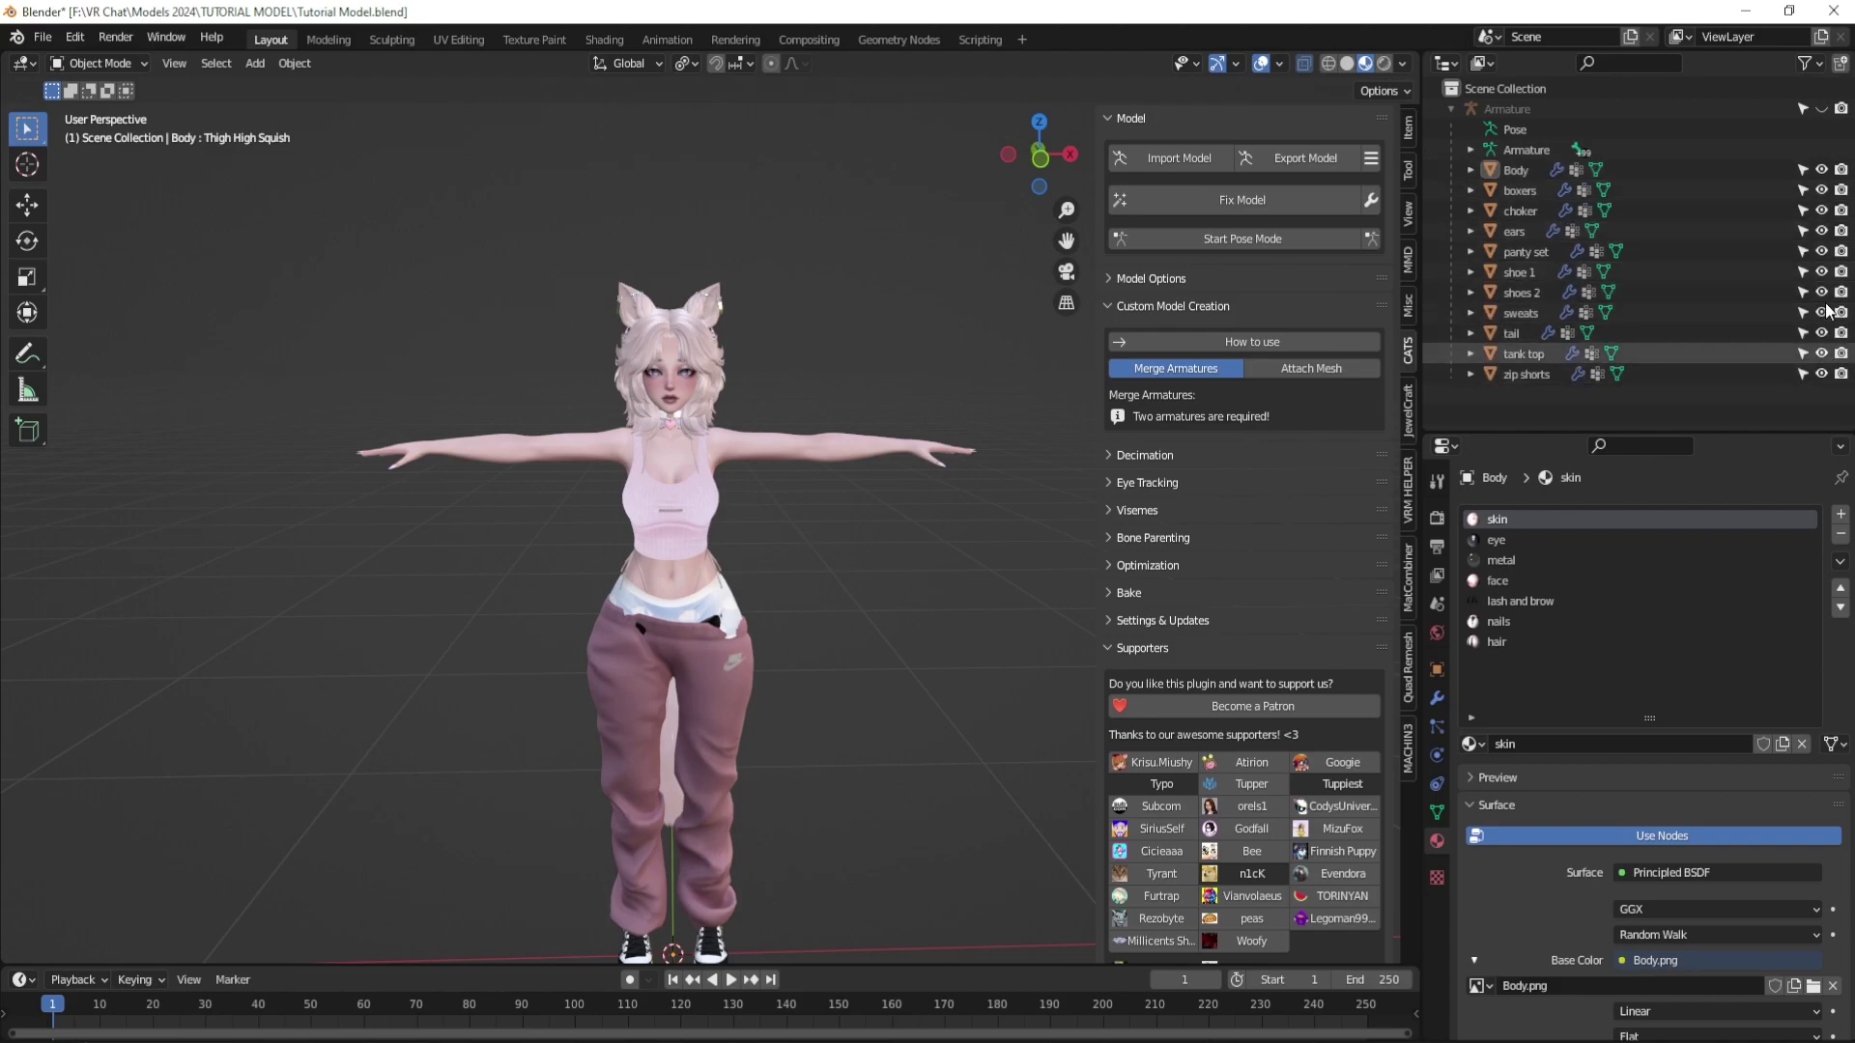
Enter pose mode and test lowering the arms, rotating Boob_L and spreading the legs.
left_click(1254, 240)
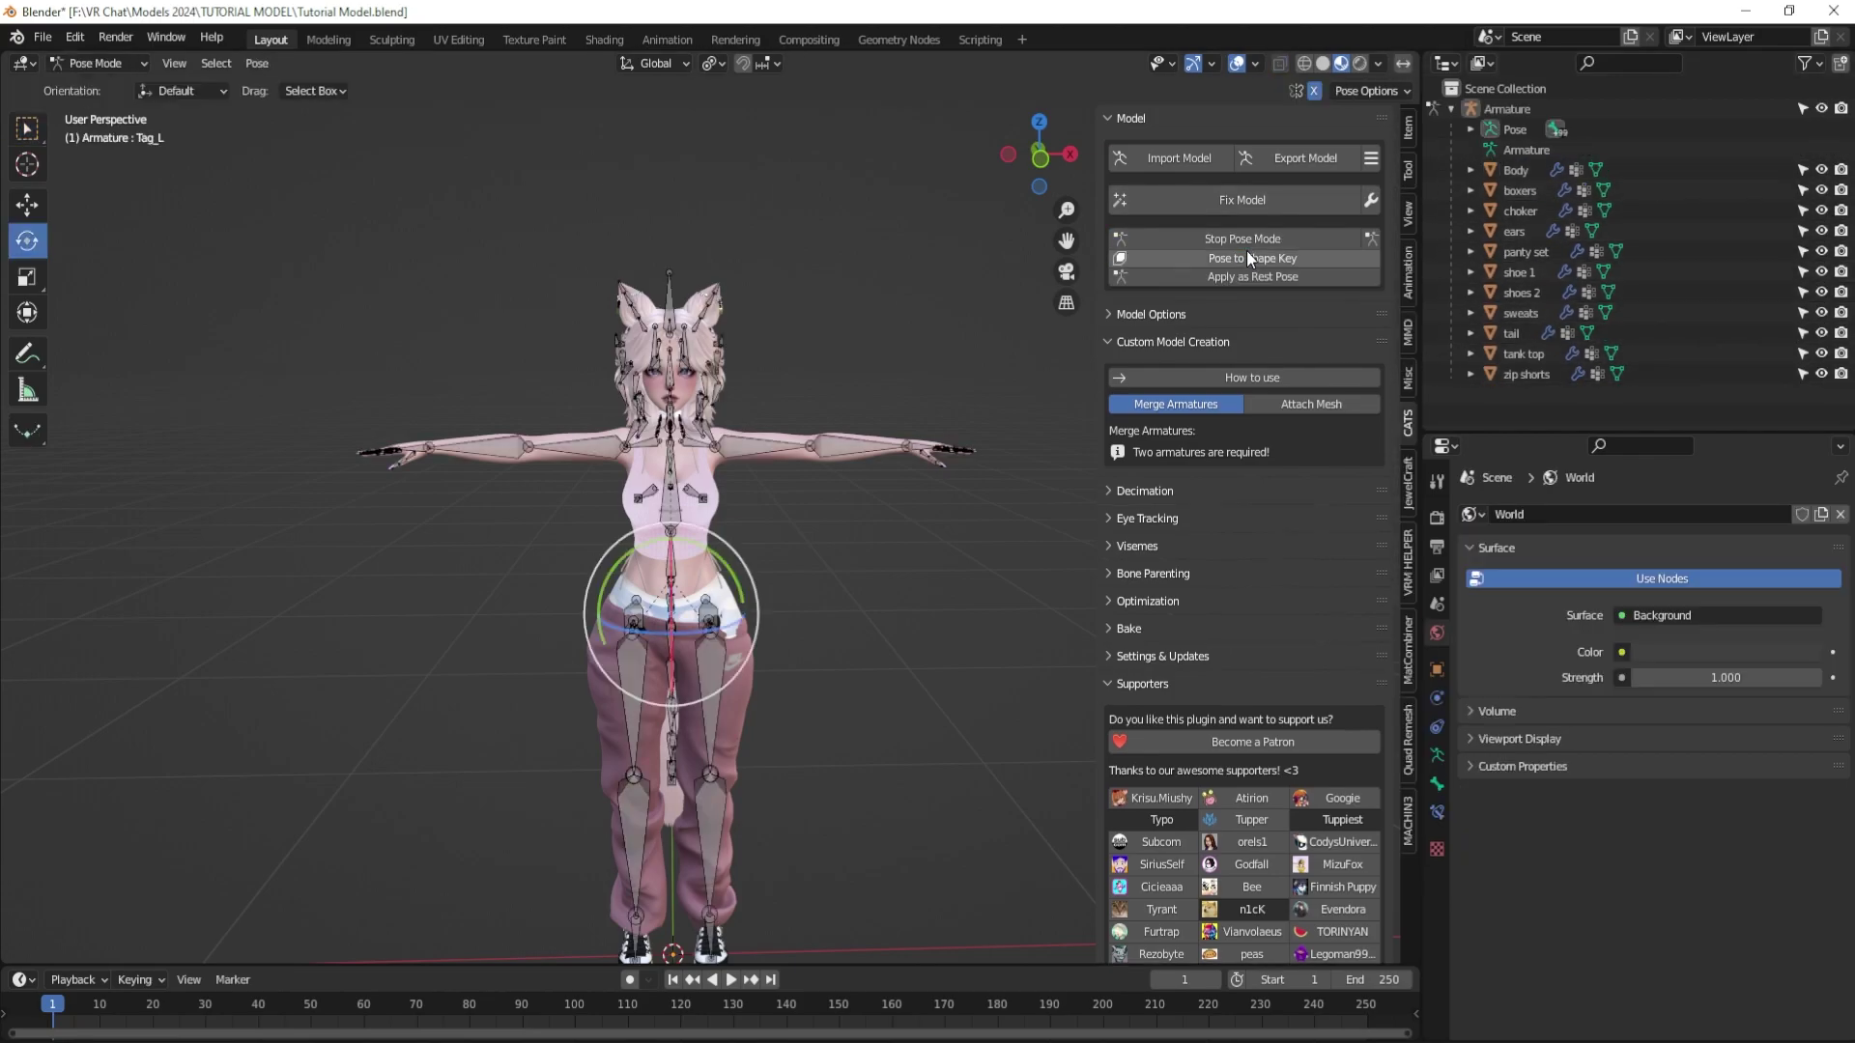
left_click(1041, 157)
key("a")
scroll(772, 319, "up", 2)
left_click(744, 330)
left_click_drag(770, 292, 680, 383)
left_click(683, 378)
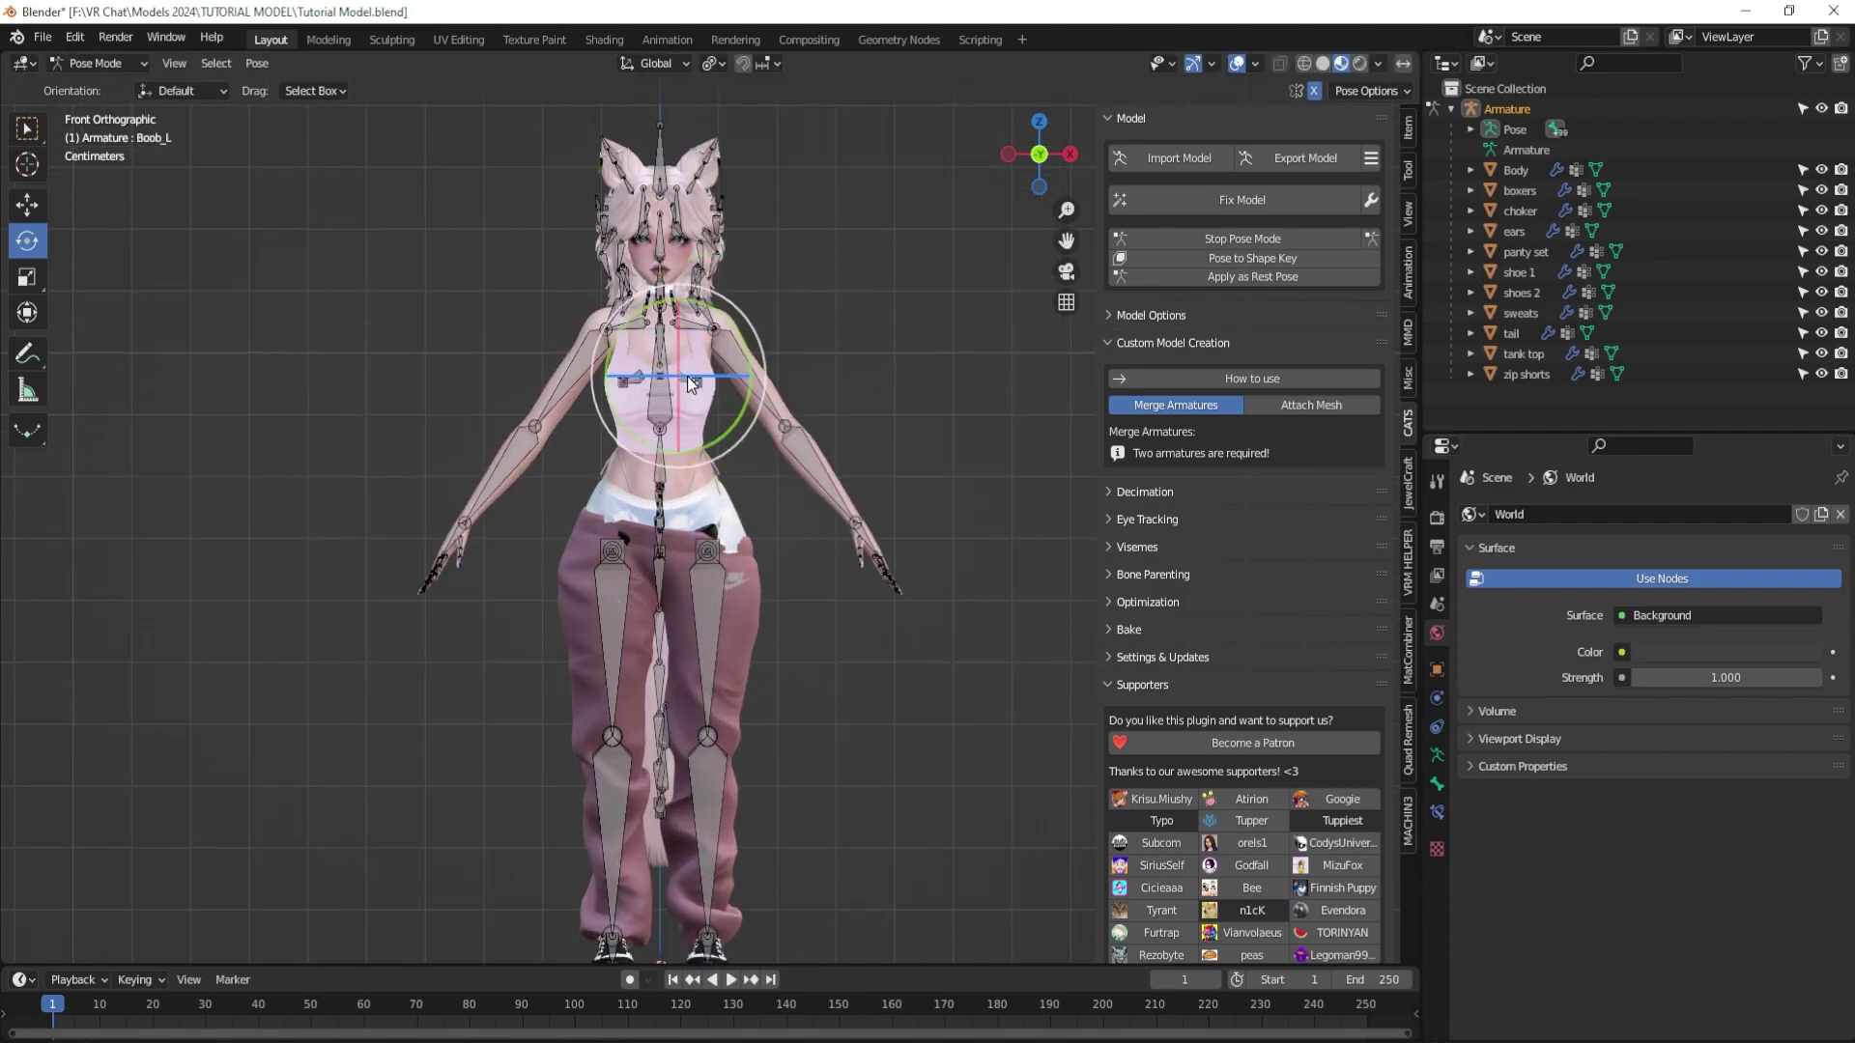
key("r")
key("r")
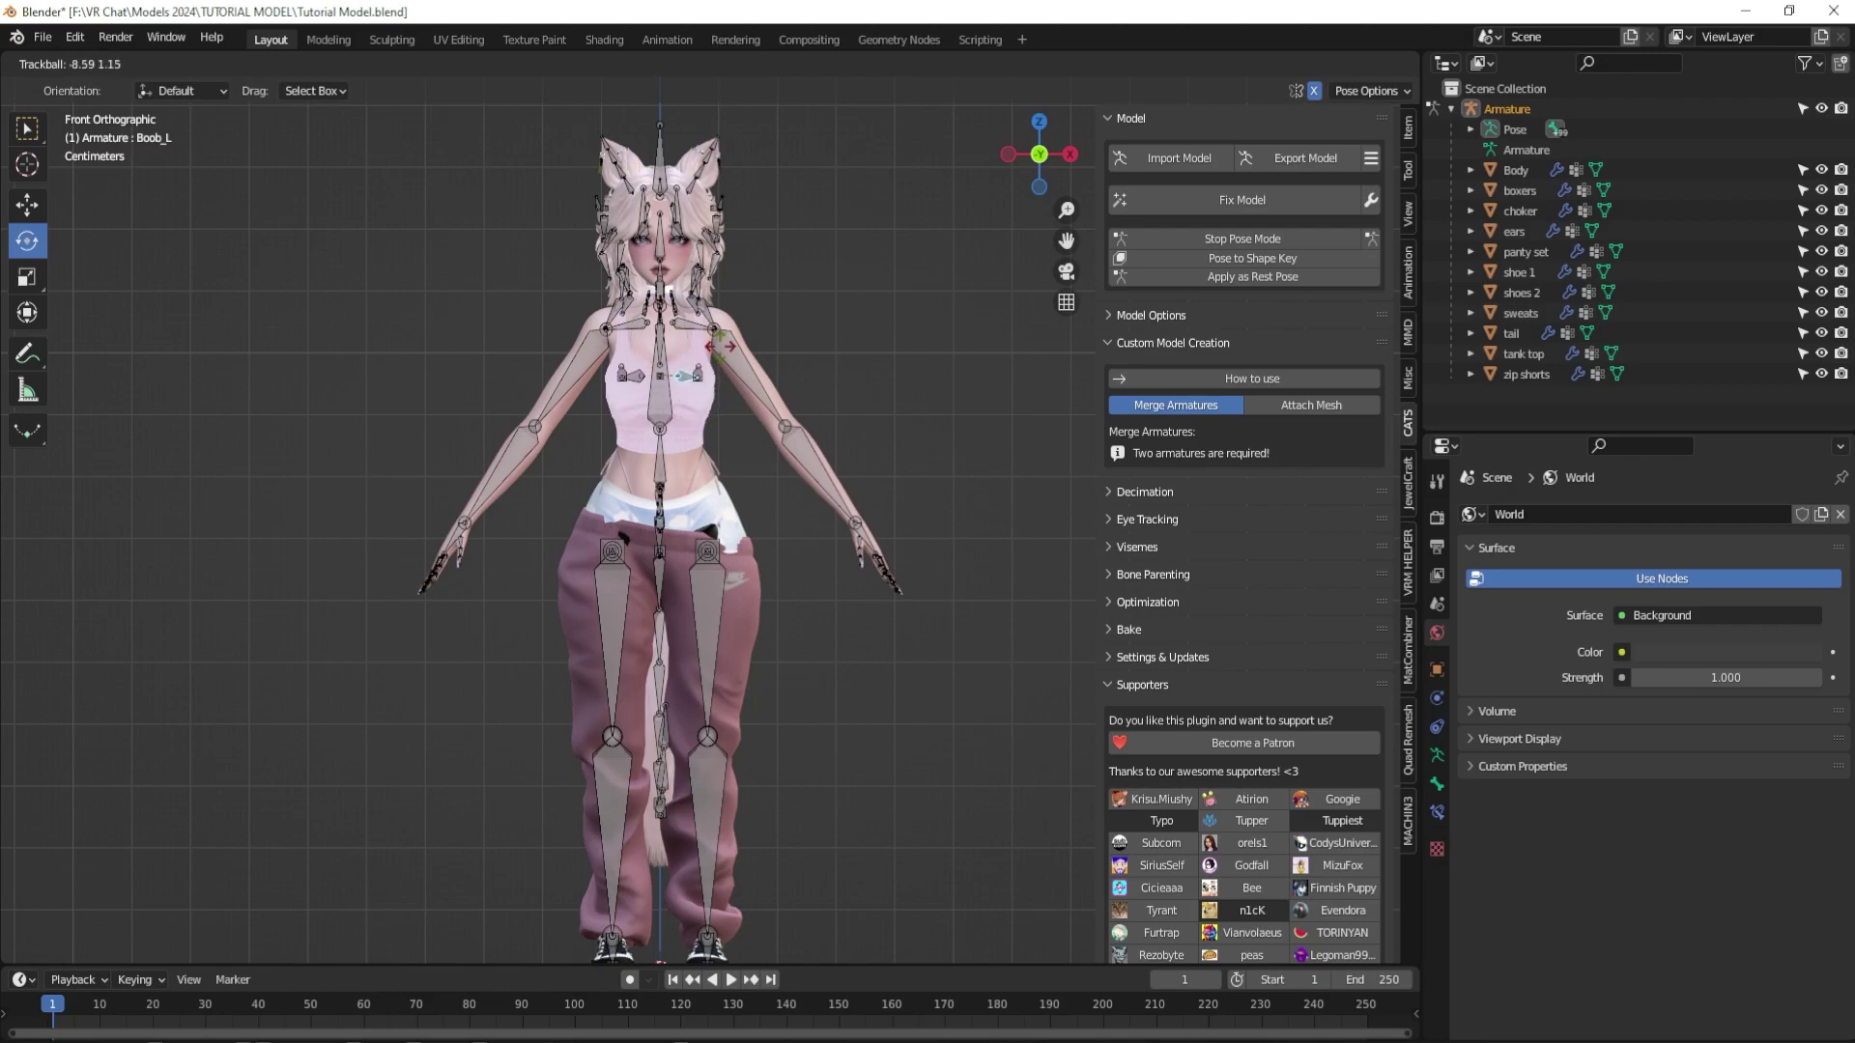
left_click(688, 401)
left_click(715, 599)
left_click_drag(749, 488, 648, 502)
Bend the tail at its base, Tail_002, Tail_004 and Tail_006 to test deformation.
middle_click_drag(867, 454, 587, 504)
left_click(570, 516)
left_click_drag(614, 462, 842, 583)
left_click(624, 581)
left_click(710, 606)
left_click(776, 535)
middle_click_drag(842, 583, 837, 465)
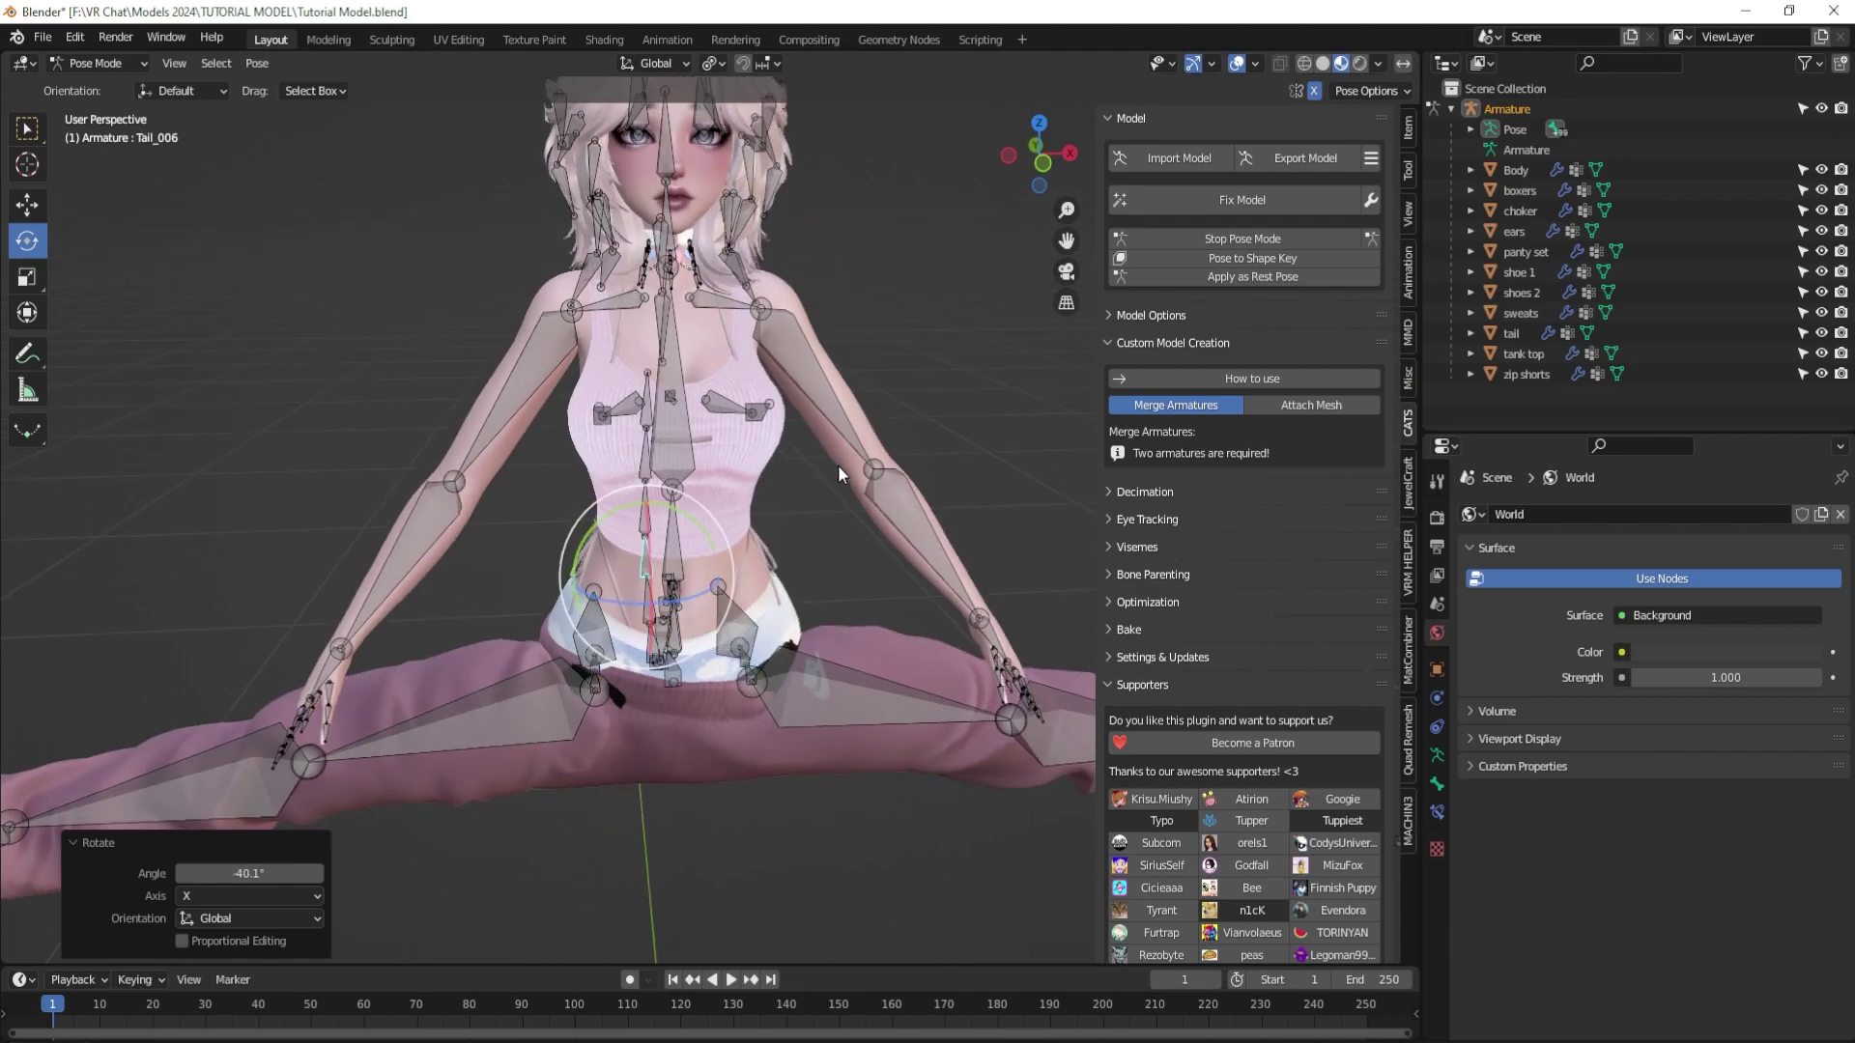
Rotate the left shoulder and tilt the Ear_L_001 ear bone to check deformation.
left_click(724, 302)
left_click_drag(751, 263, 1099, 589)
scroll(755, 252, "down", 3)
left_click(751, 200)
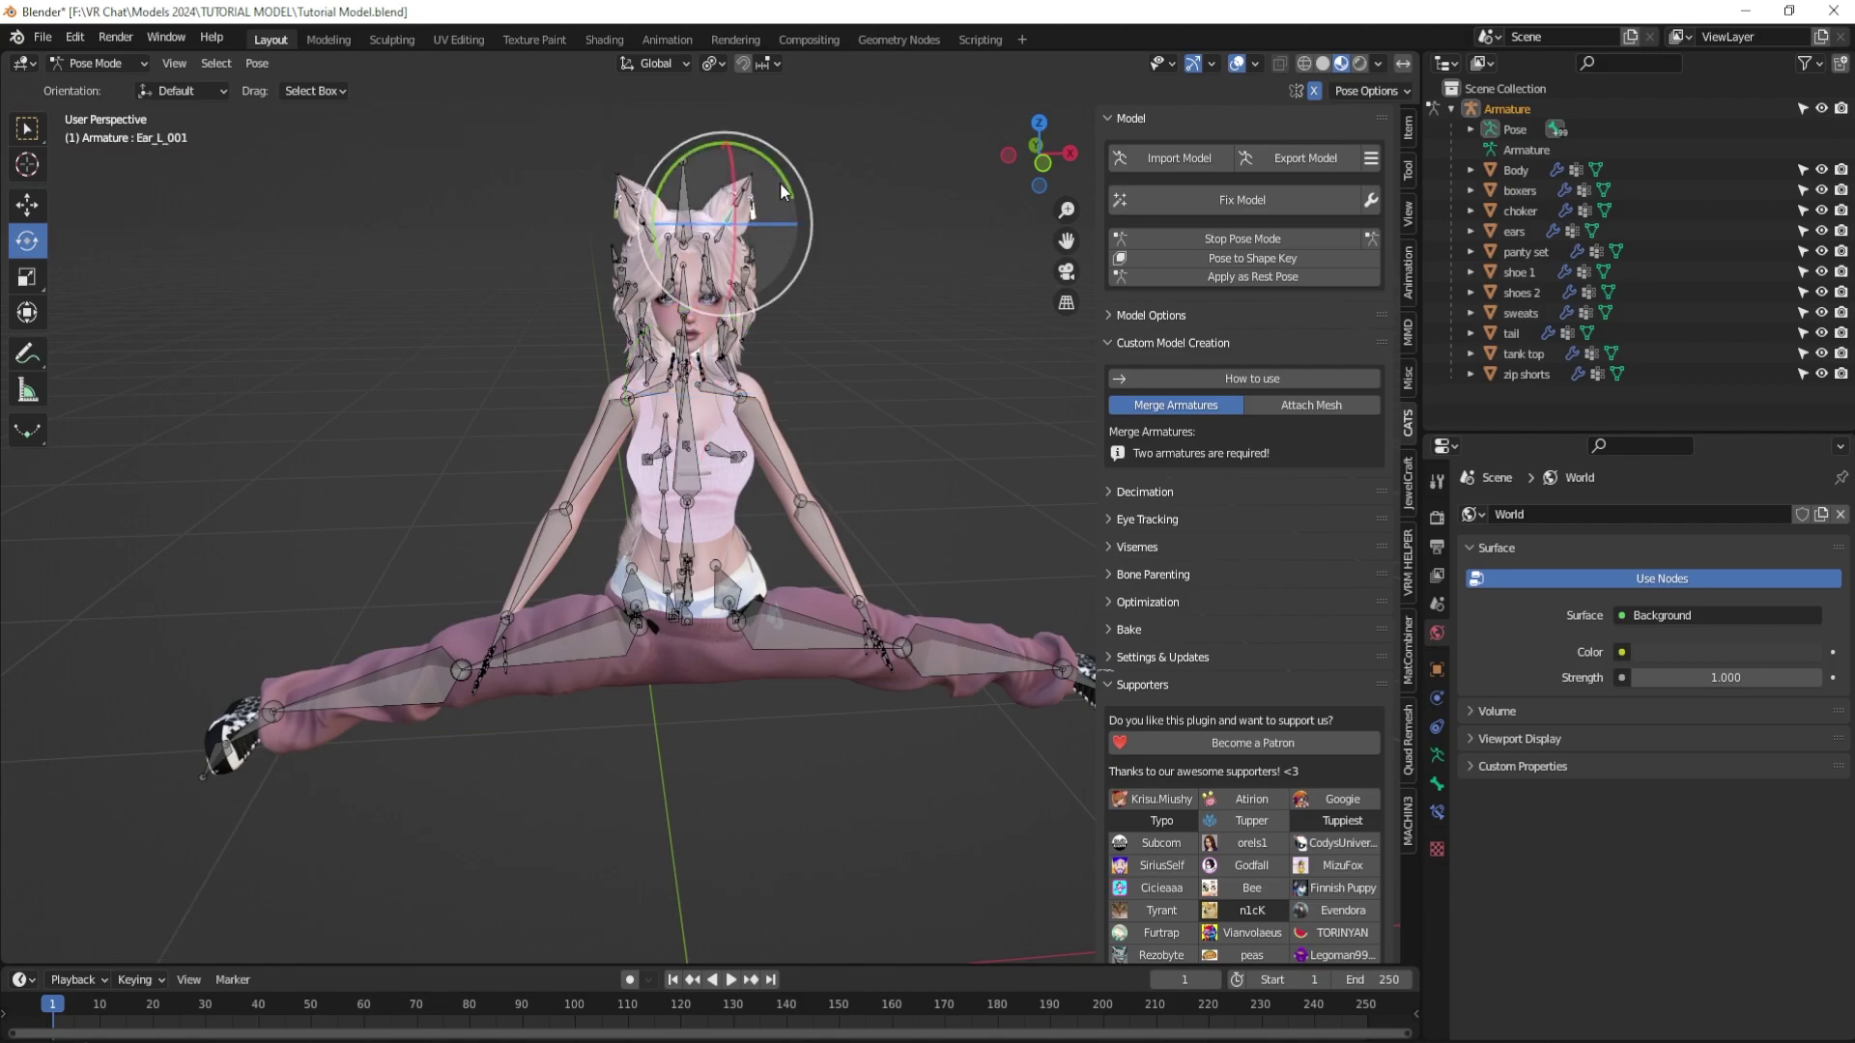
left_click_drag(783, 189, 785, 196)
Stop pose mode to restore the T-pose, deselect and save the blend file.
left_click(1242, 239)
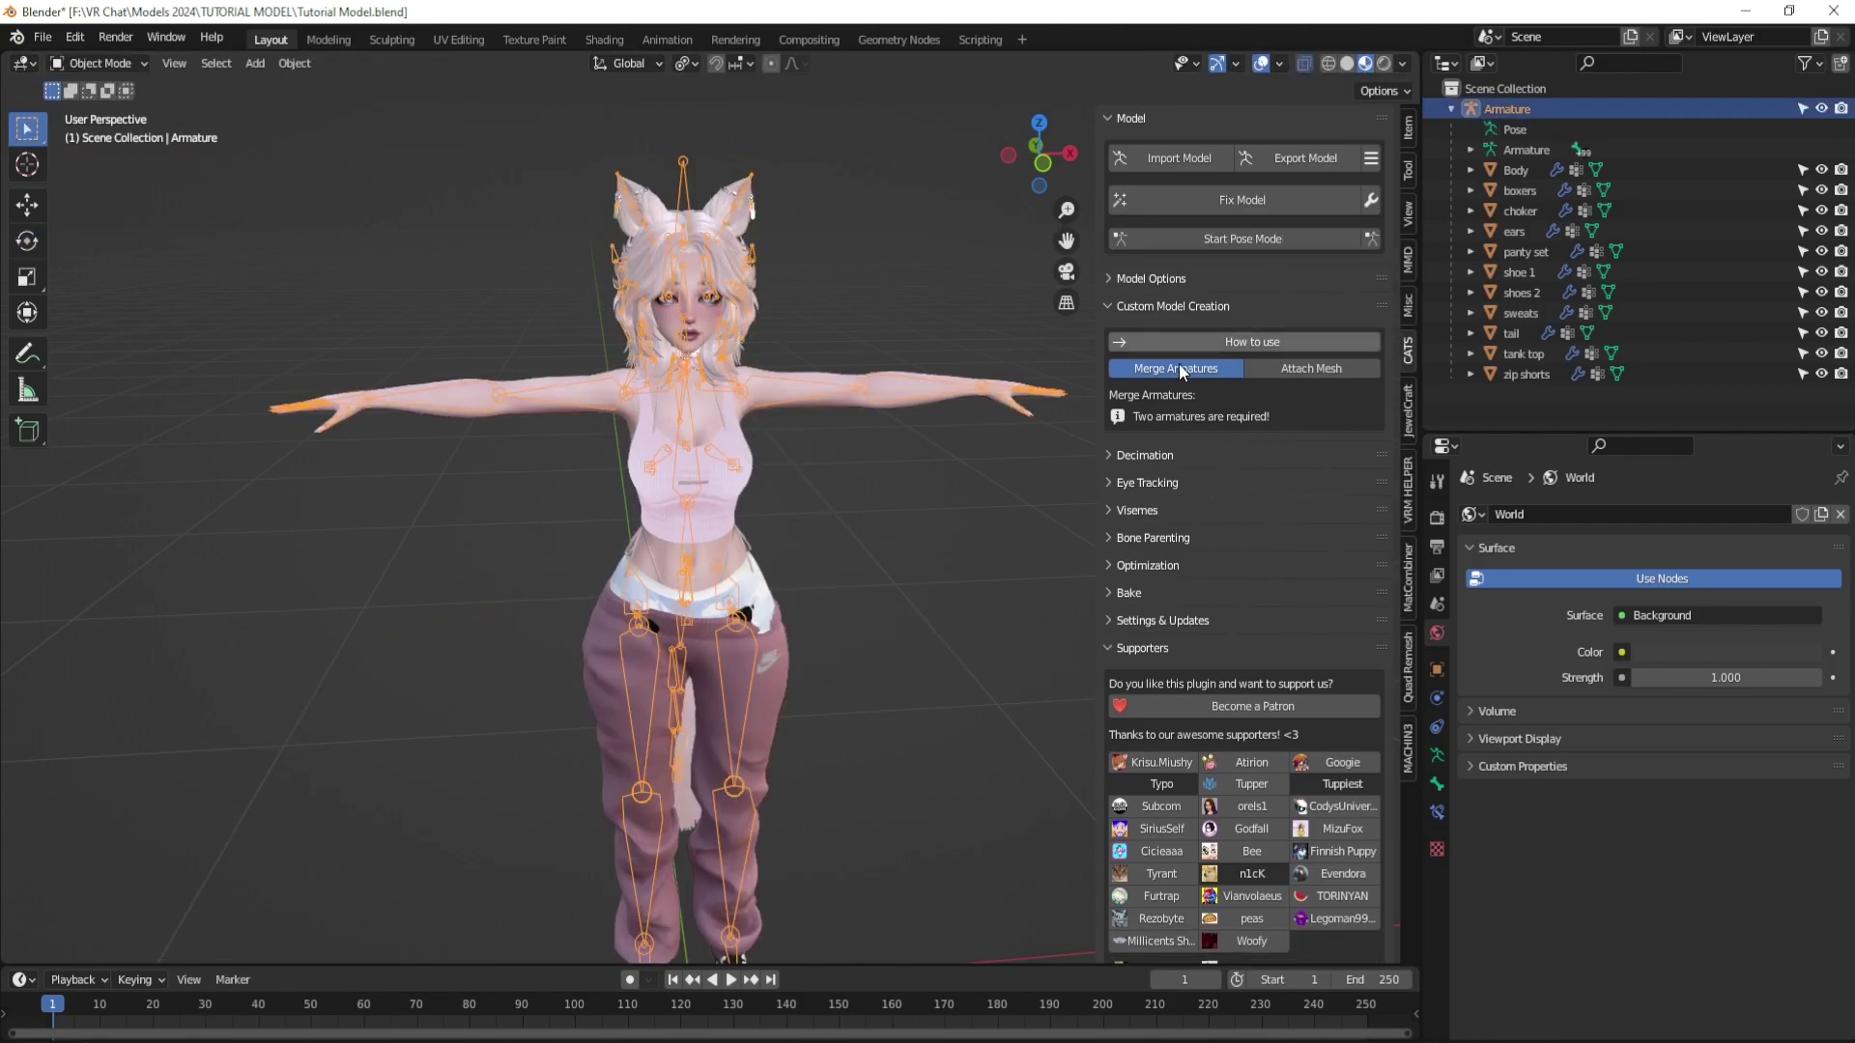
left_click(872, 468)
scroll(733, 449, "up", 4)
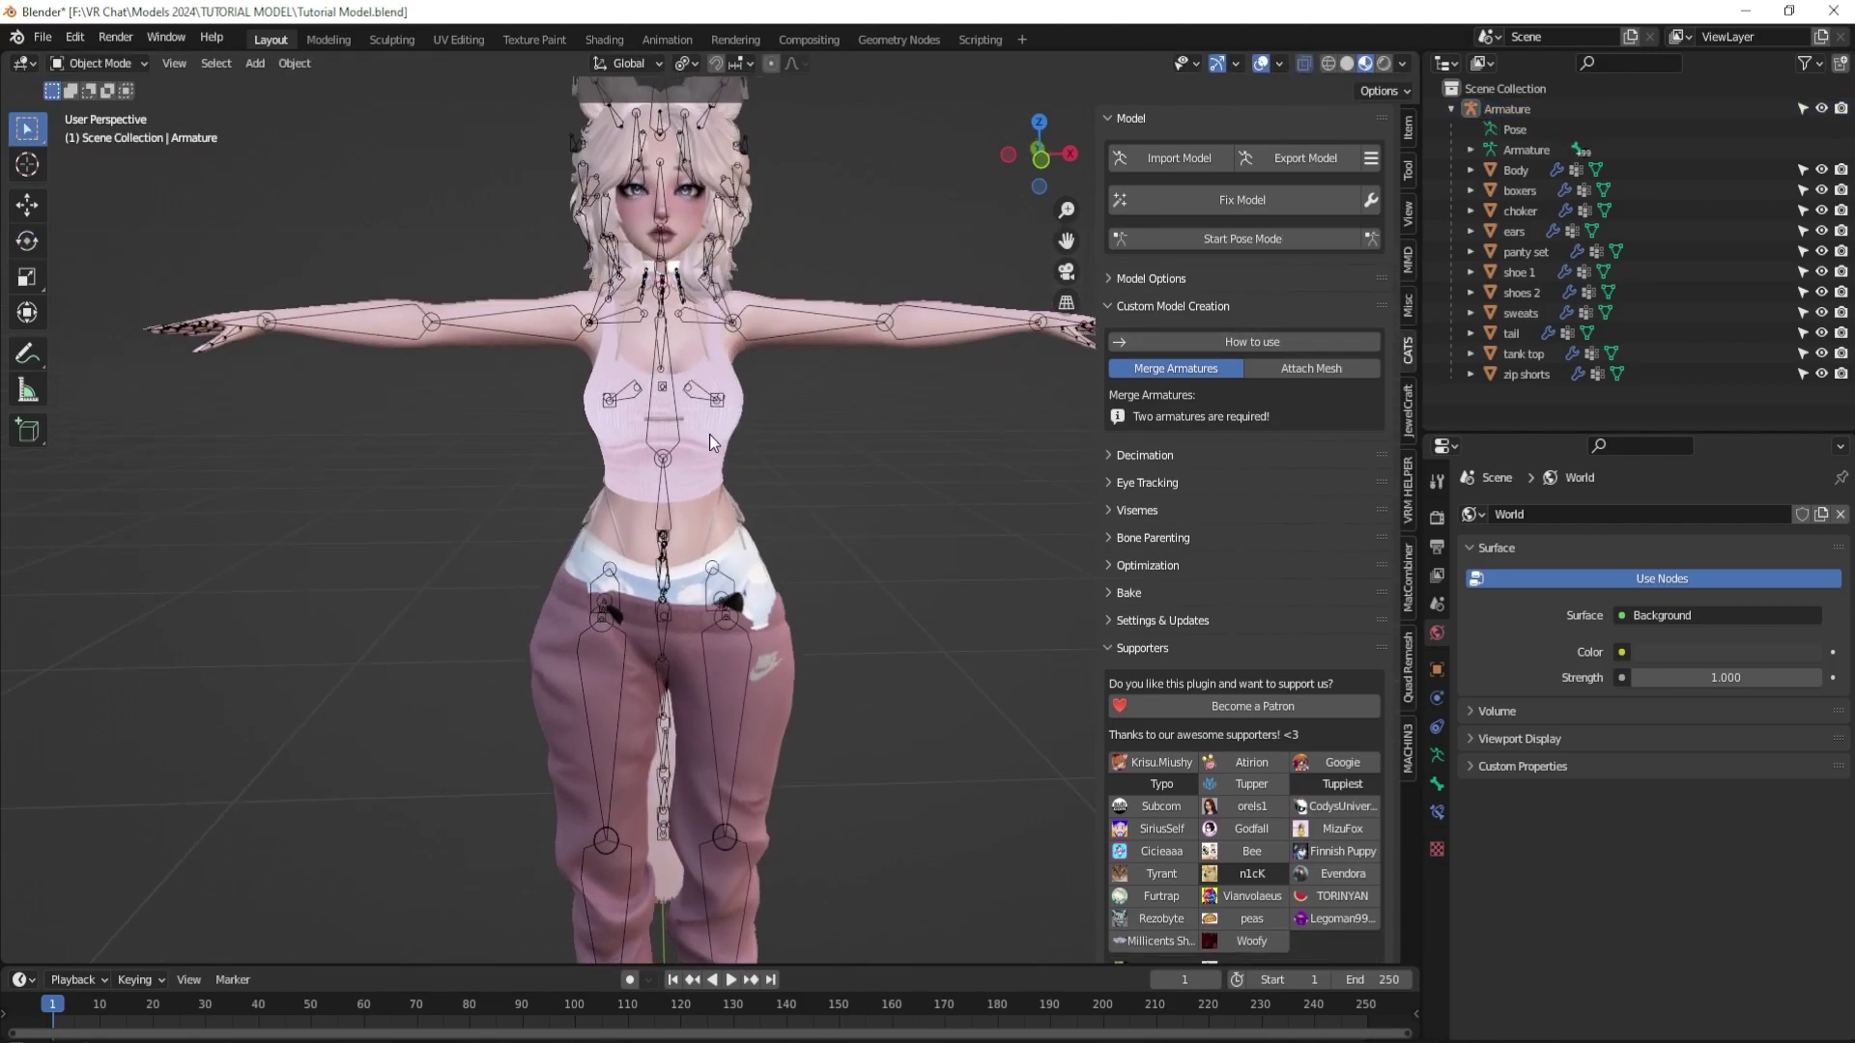
key("ctrl+s")
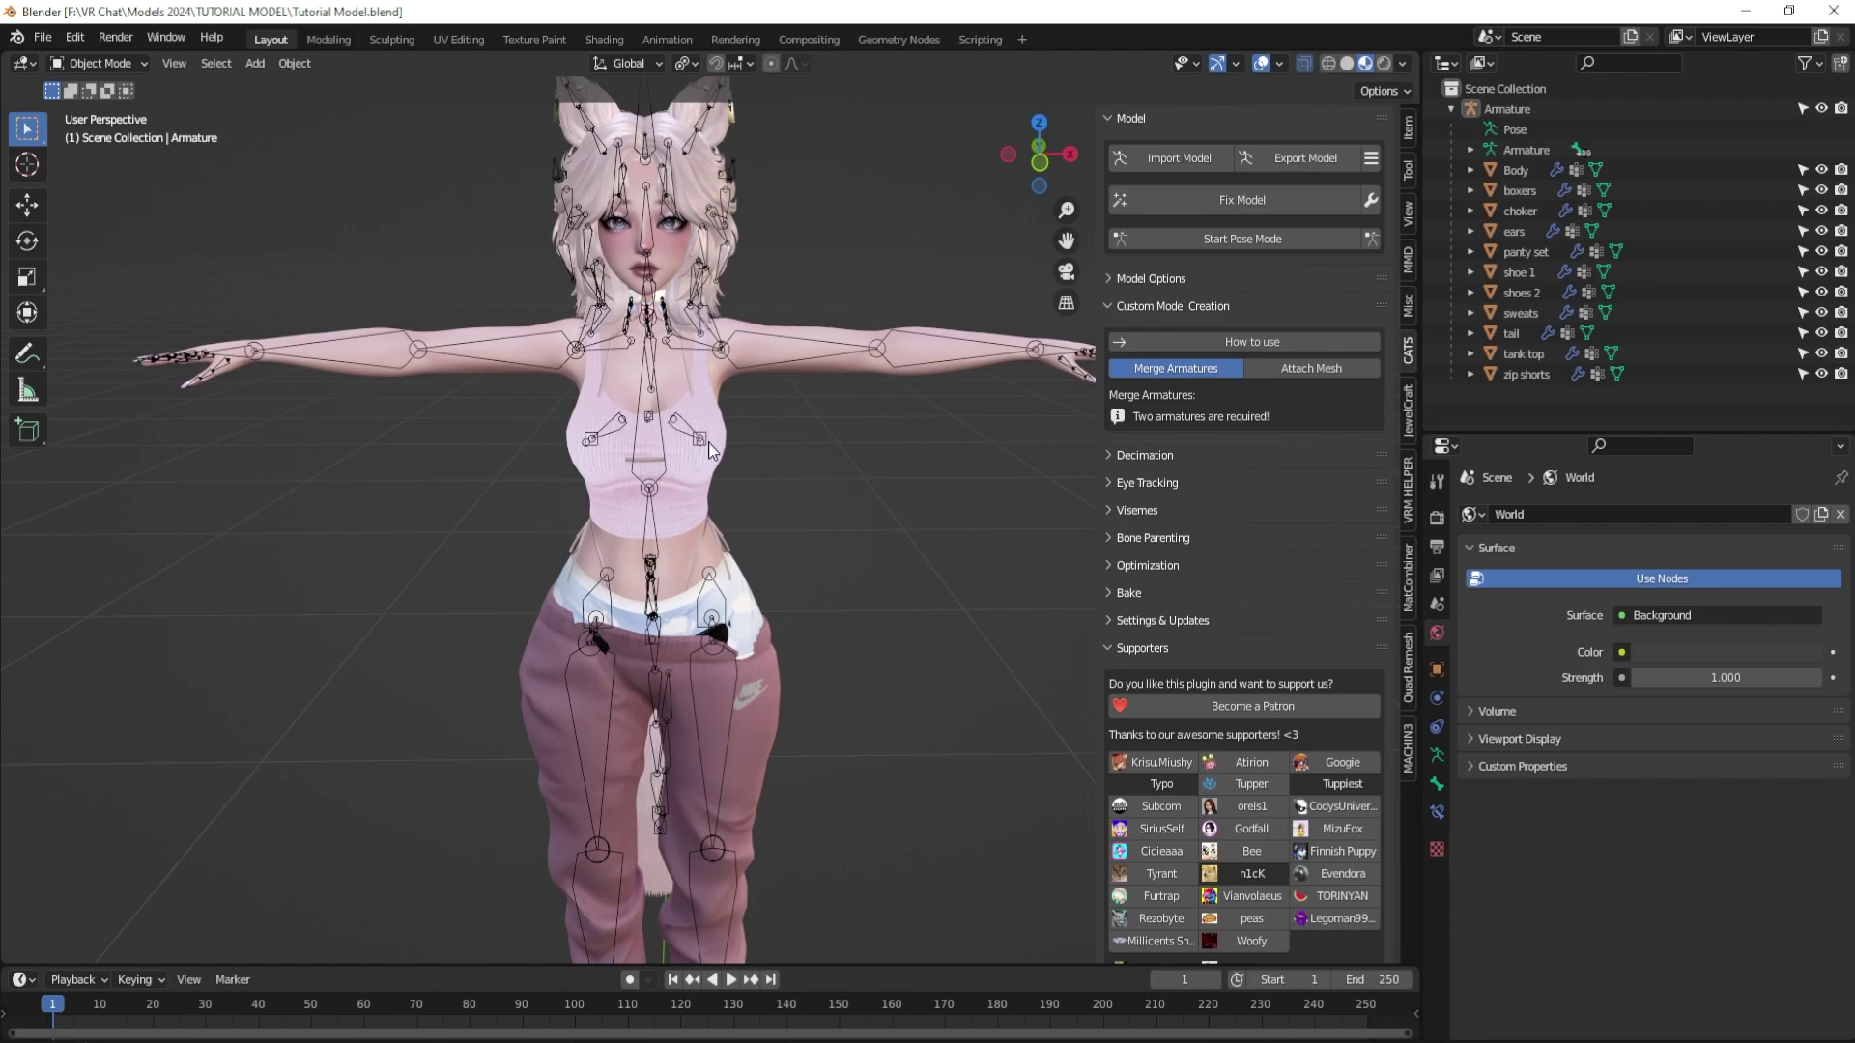
Zoom in on the face and select the armature.
middle_click_drag(709, 442, 751, 367)
scroll(618, 467, "up", 6)
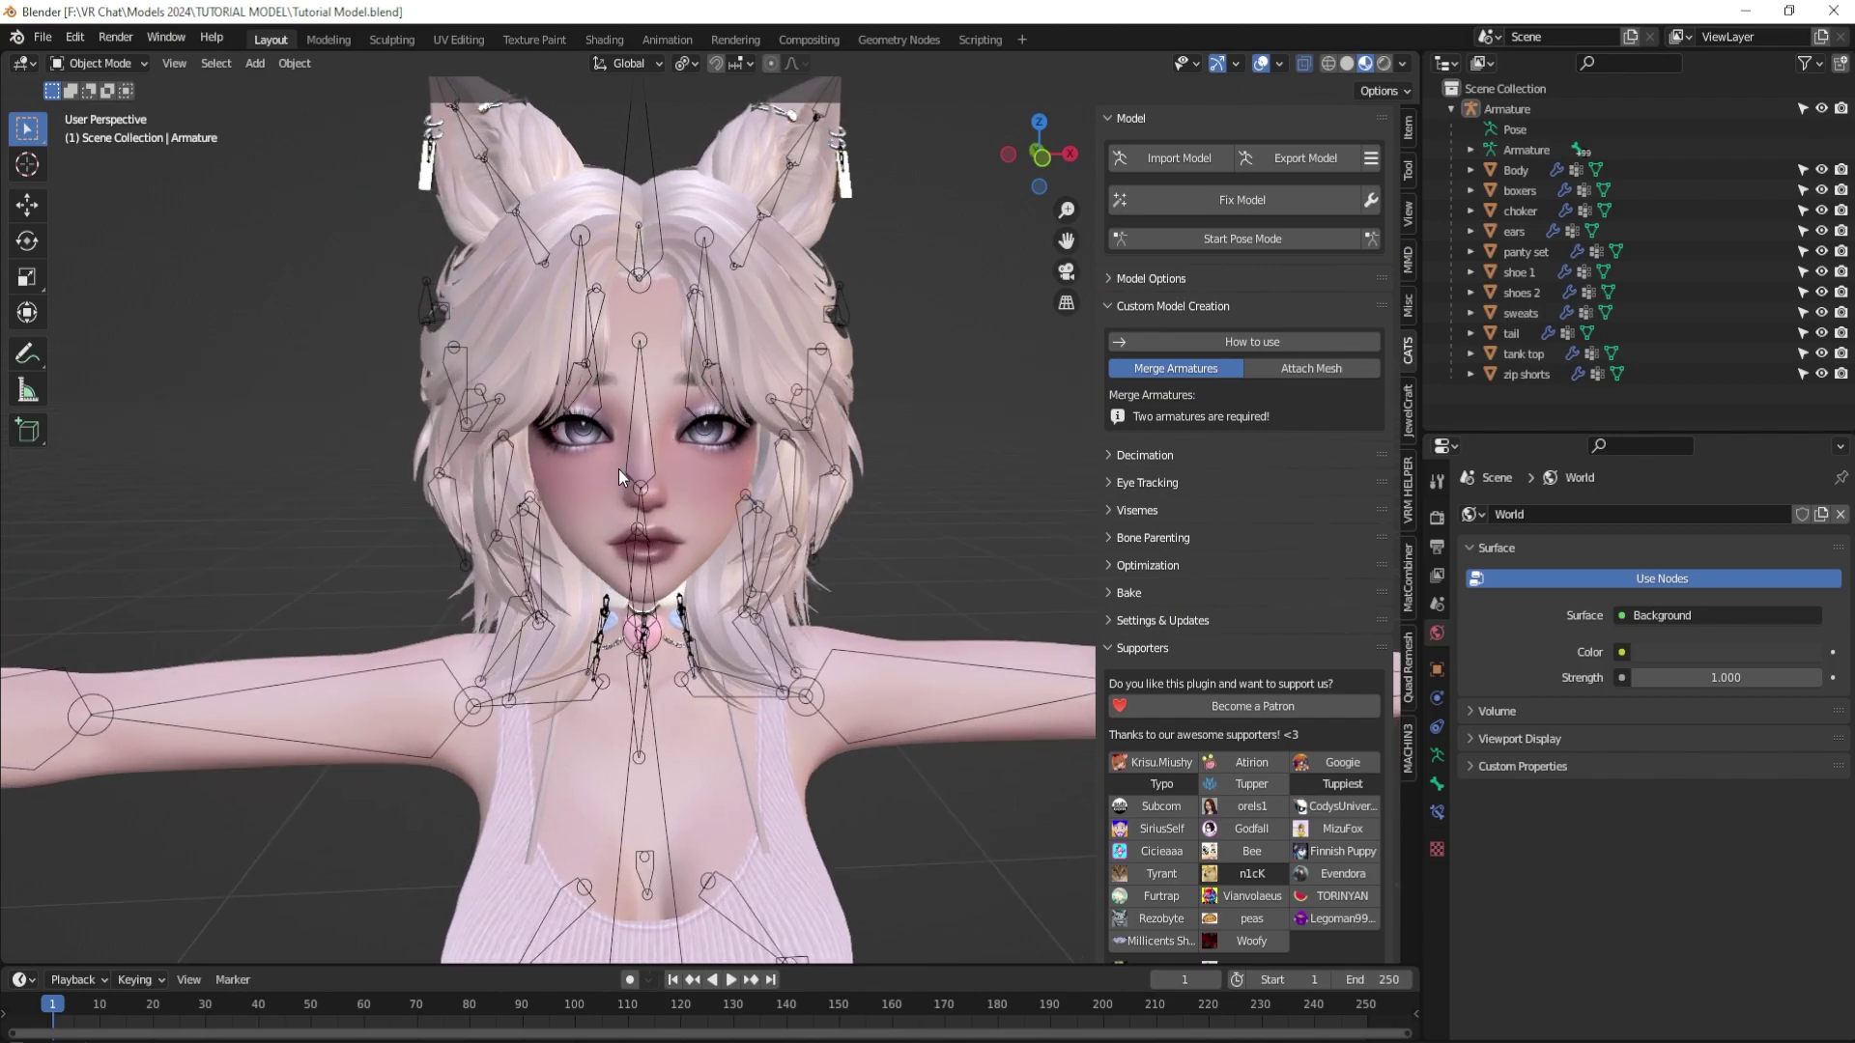
scroll(622, 461, "up", 3)
left_click(674, 392)
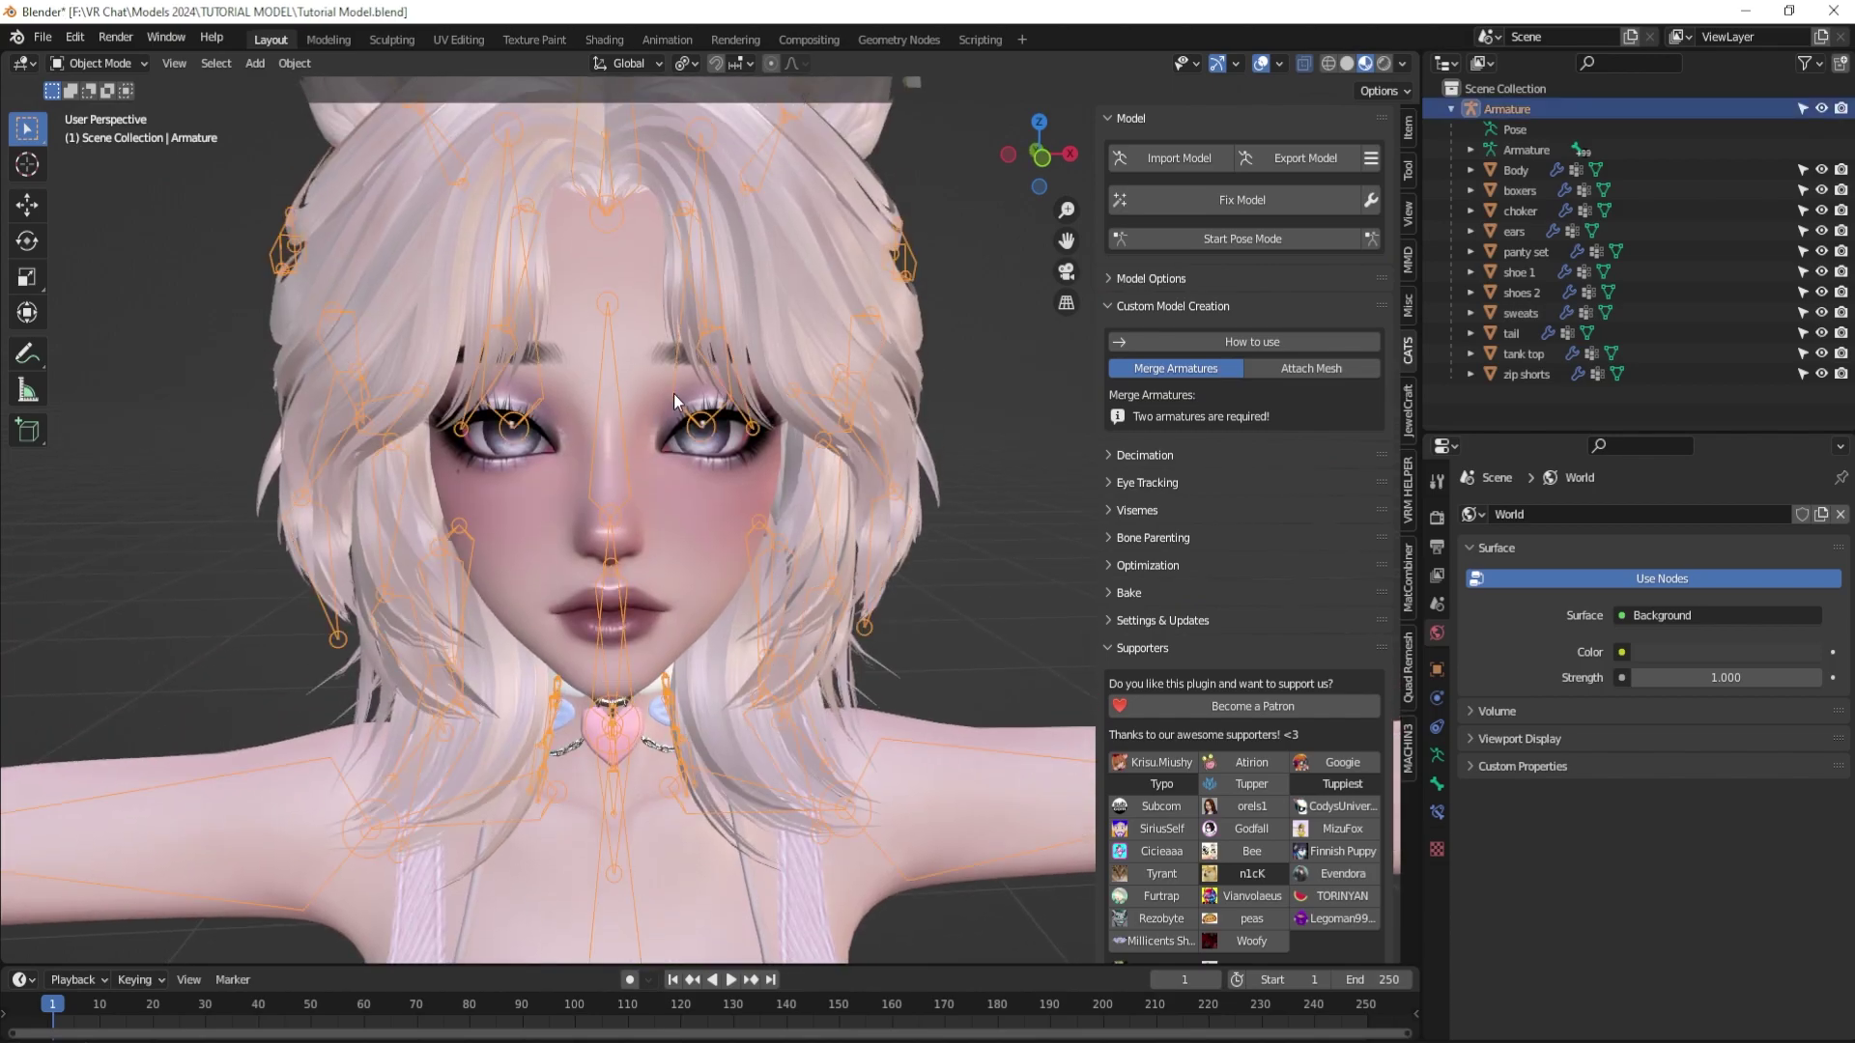
In Edit Mode, check the Eye_L and Eye_R bone properties to confirm their Head parent.
key("Tab")
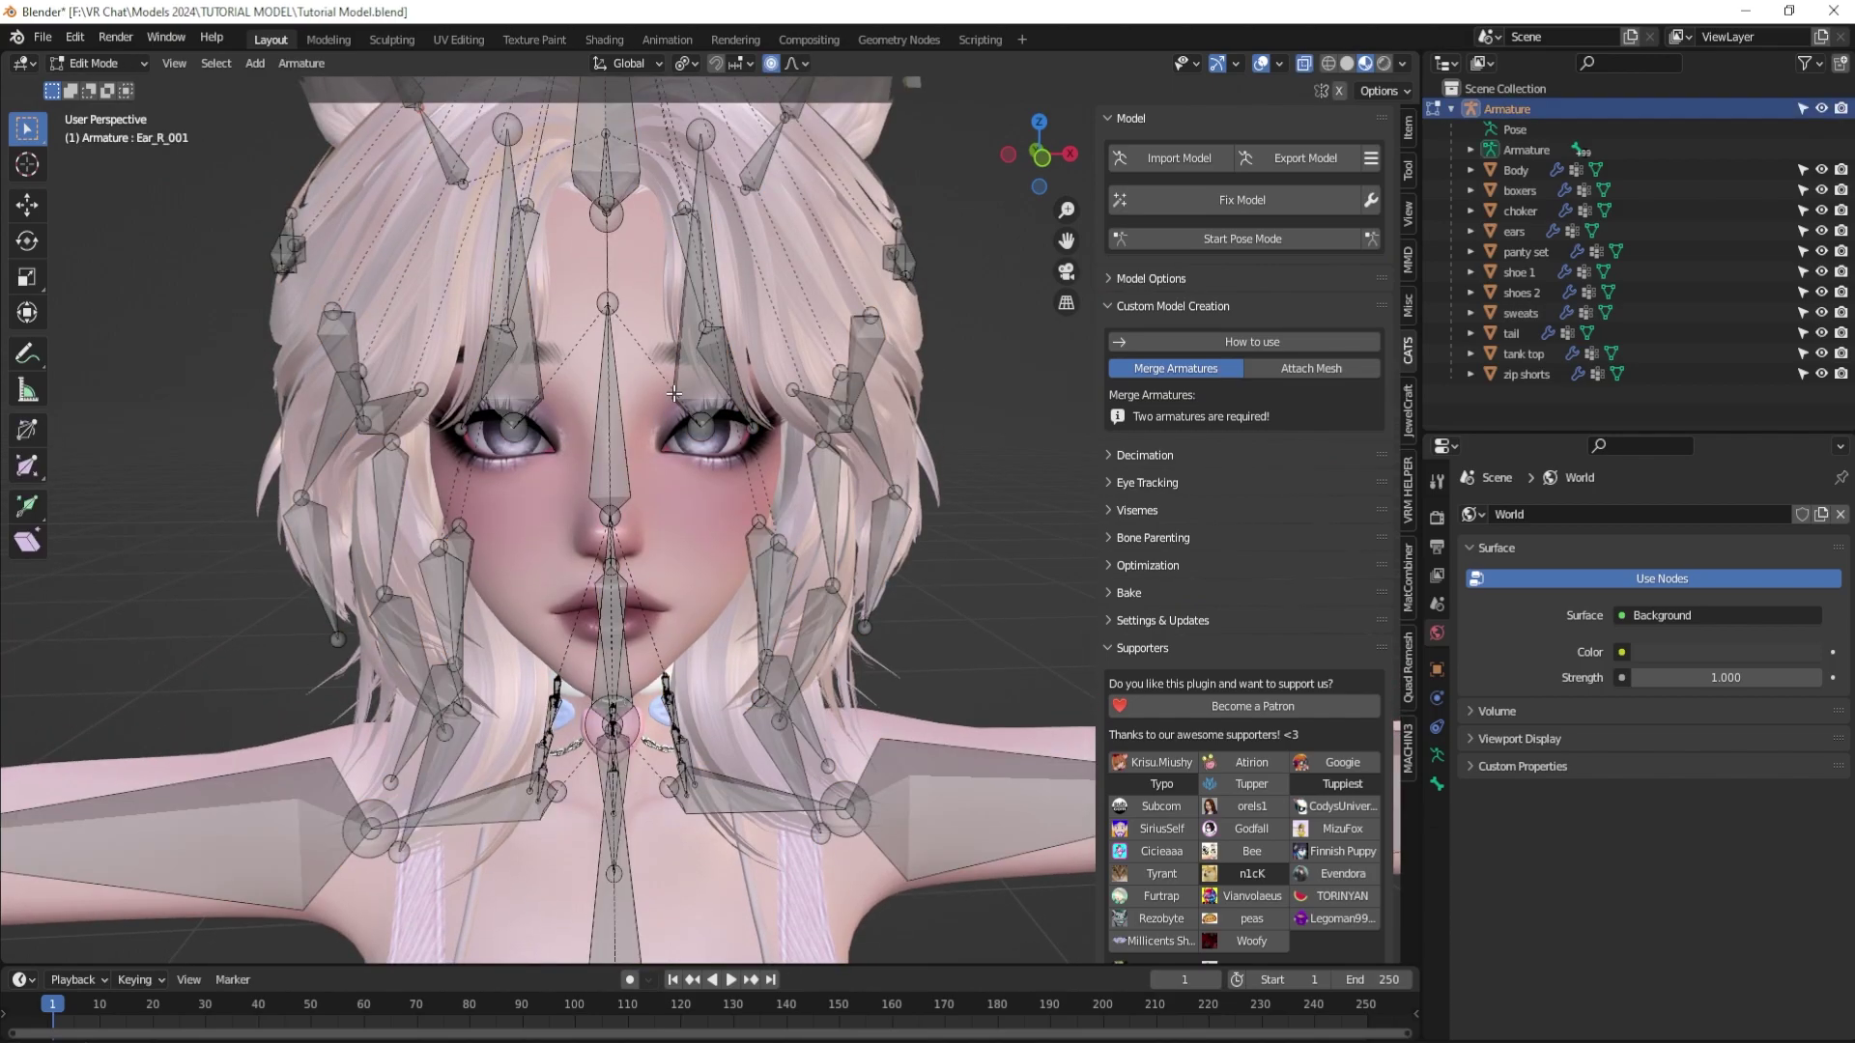
left_click(691, 370)
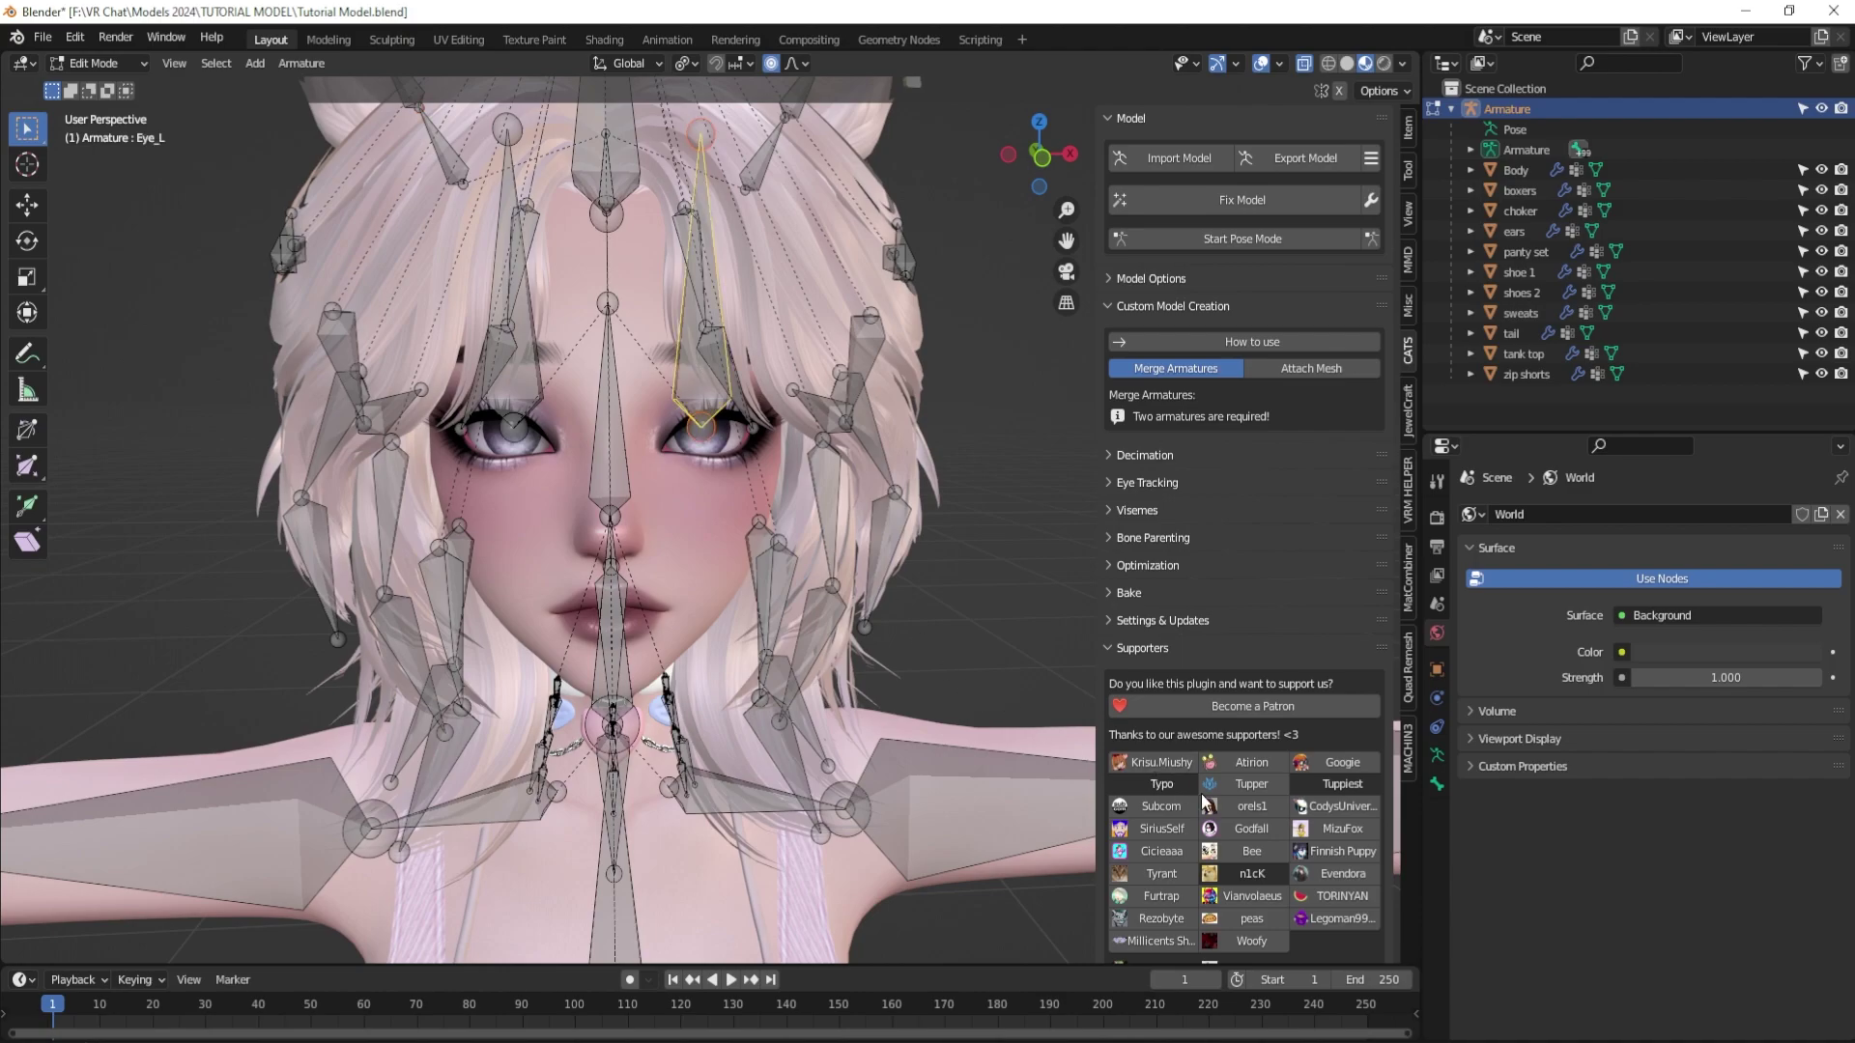
left_click(1436, 785)
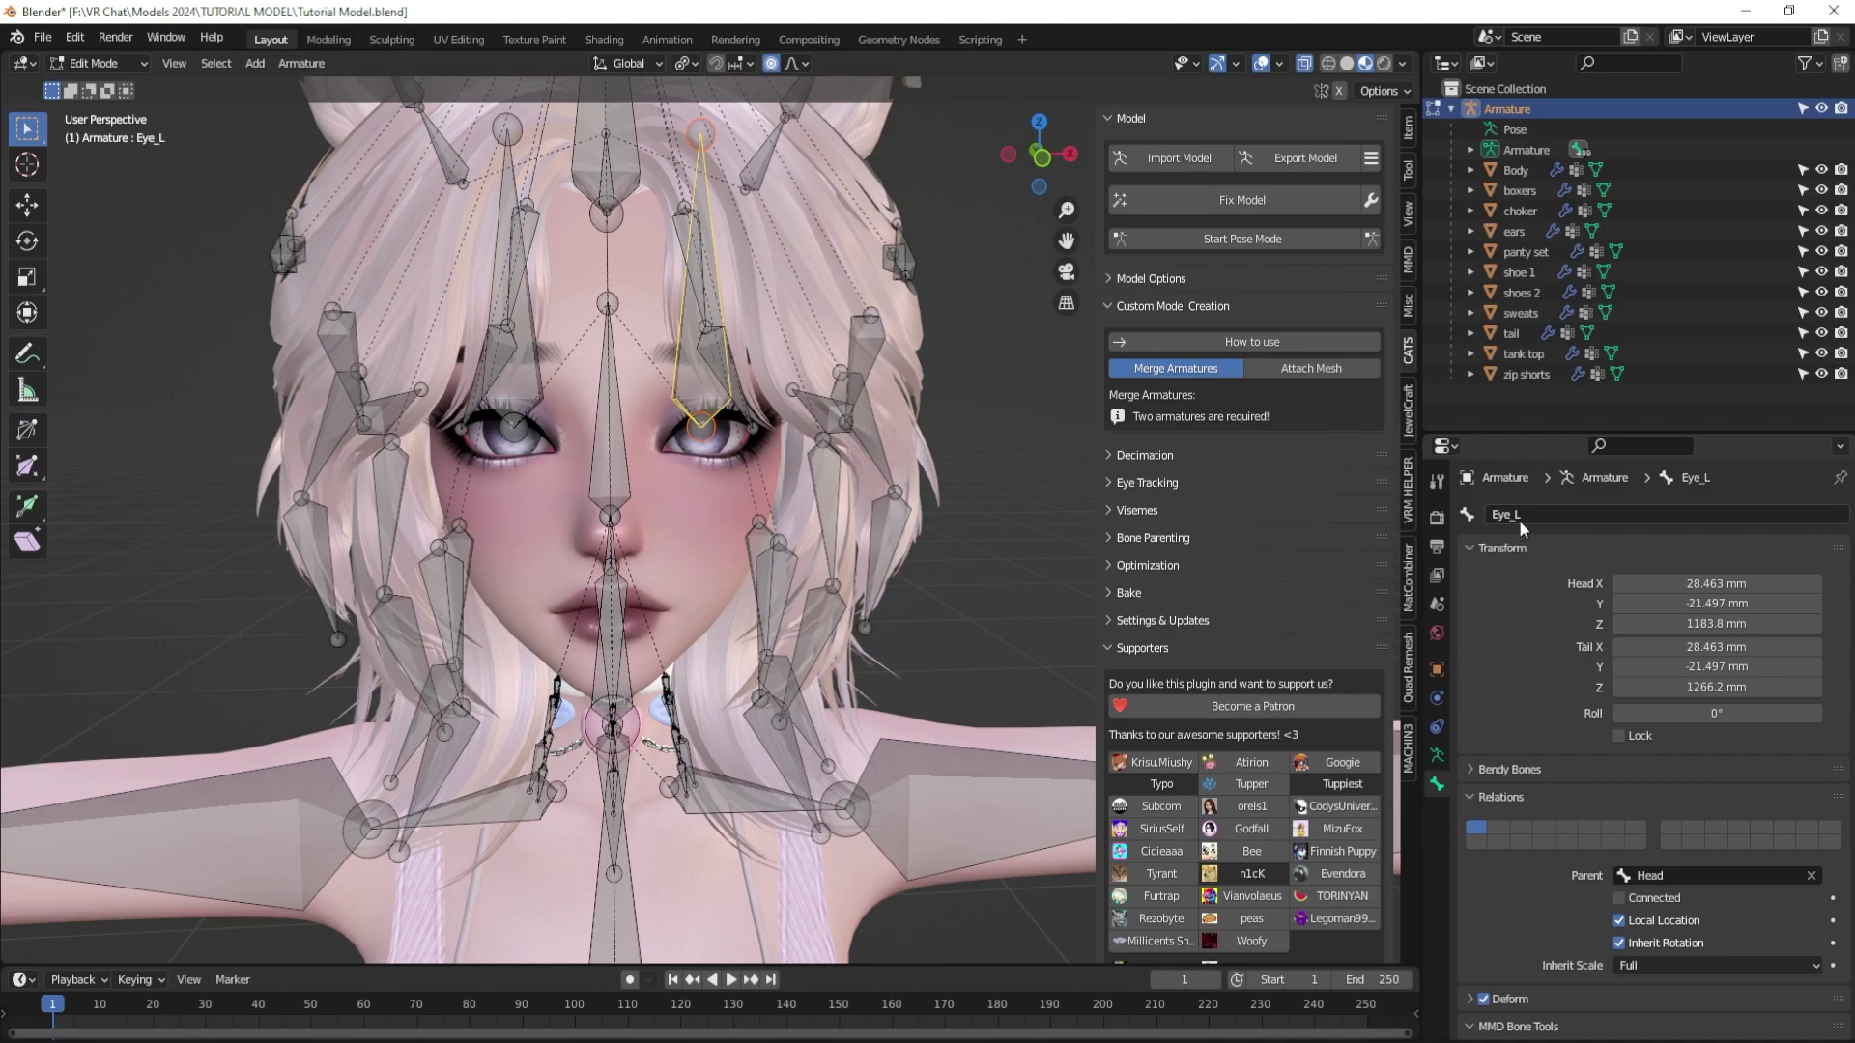
left_click(491, 397)
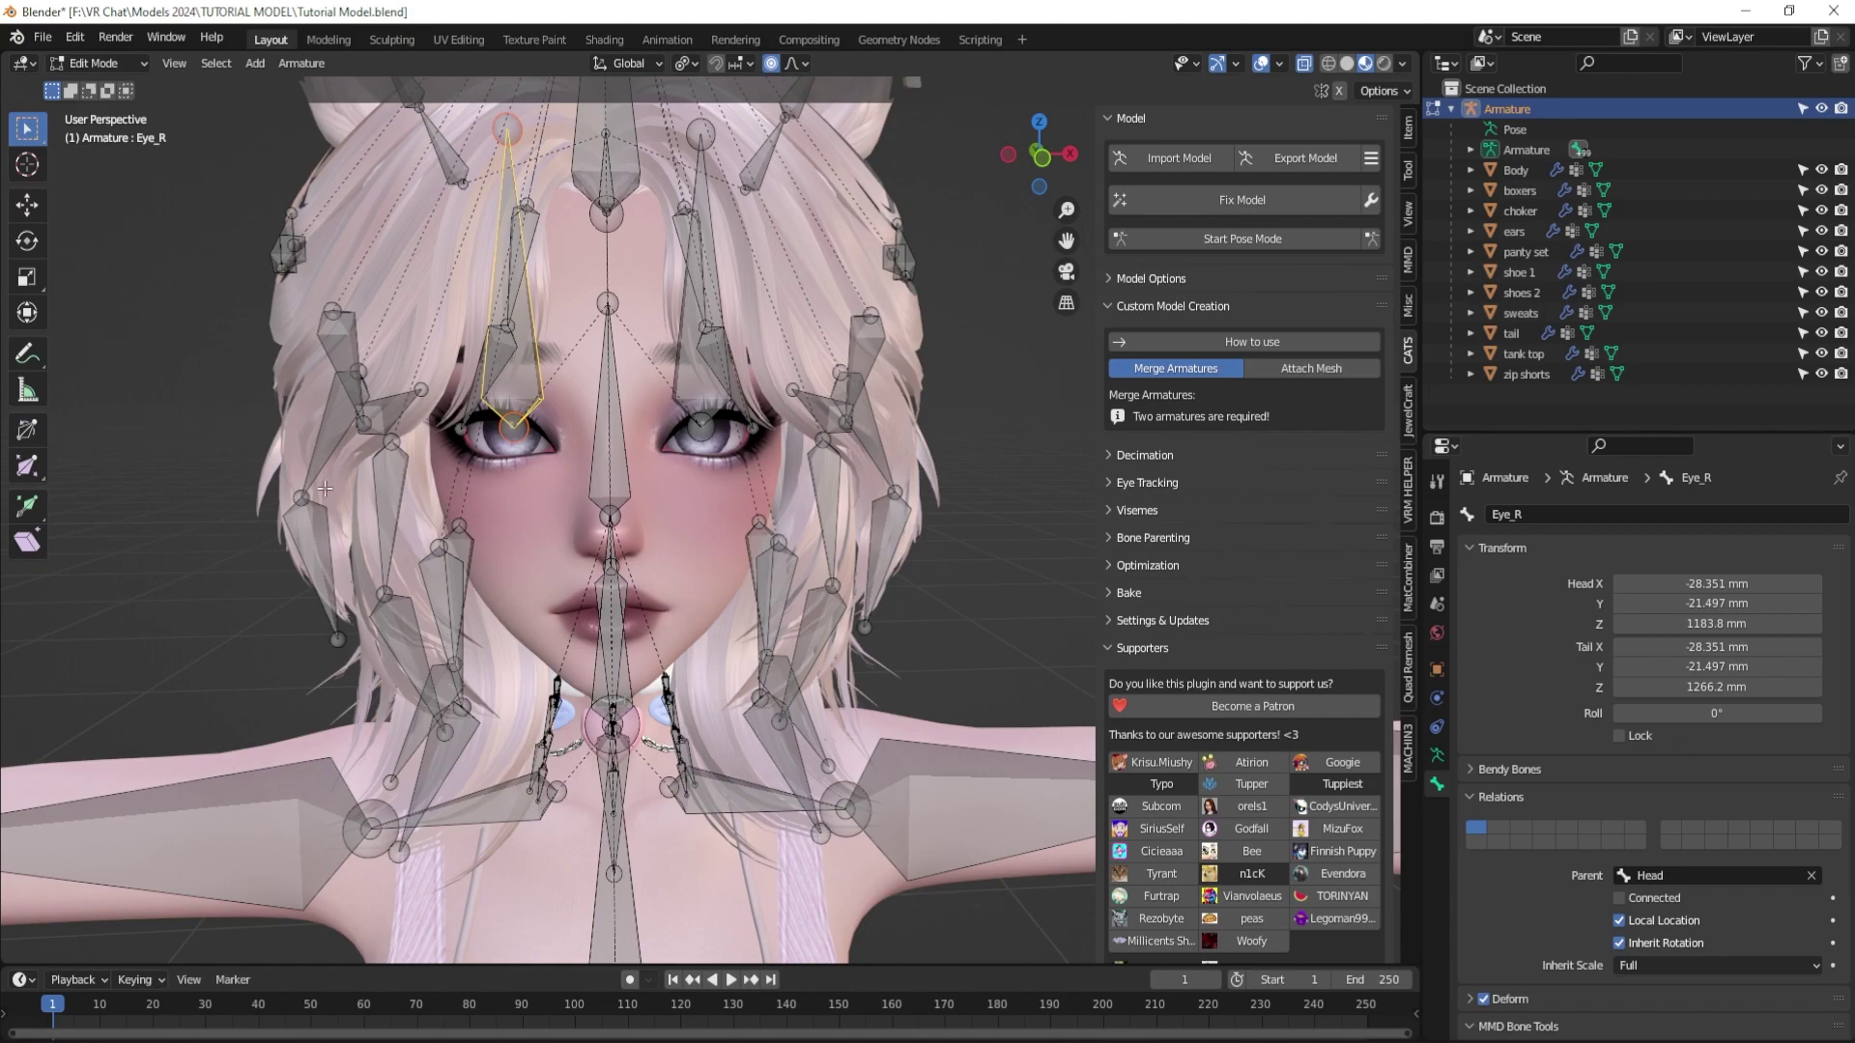
Back in Object Mode, test-rotate the left eye in pose mode, then reset the pose.
key("Tab")
left_click(1225, 234)
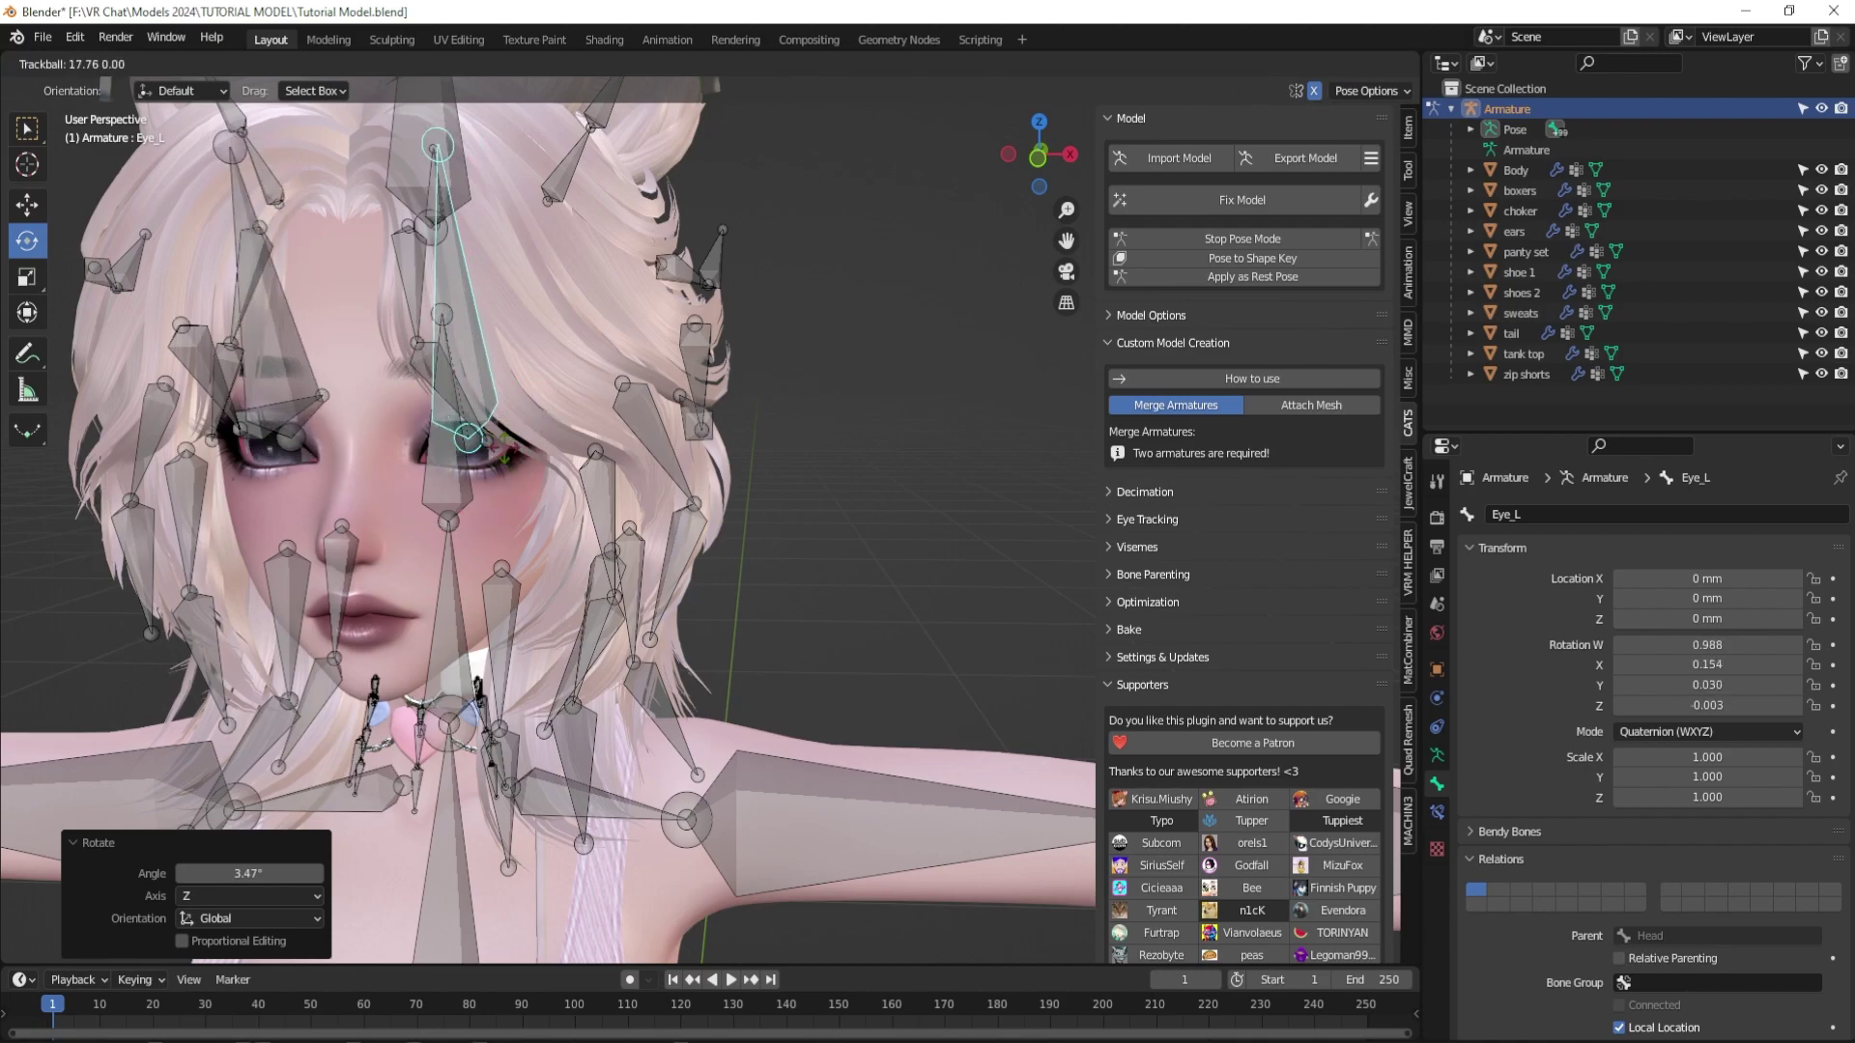
left_click(515, 411)
left_click(1241, 238)
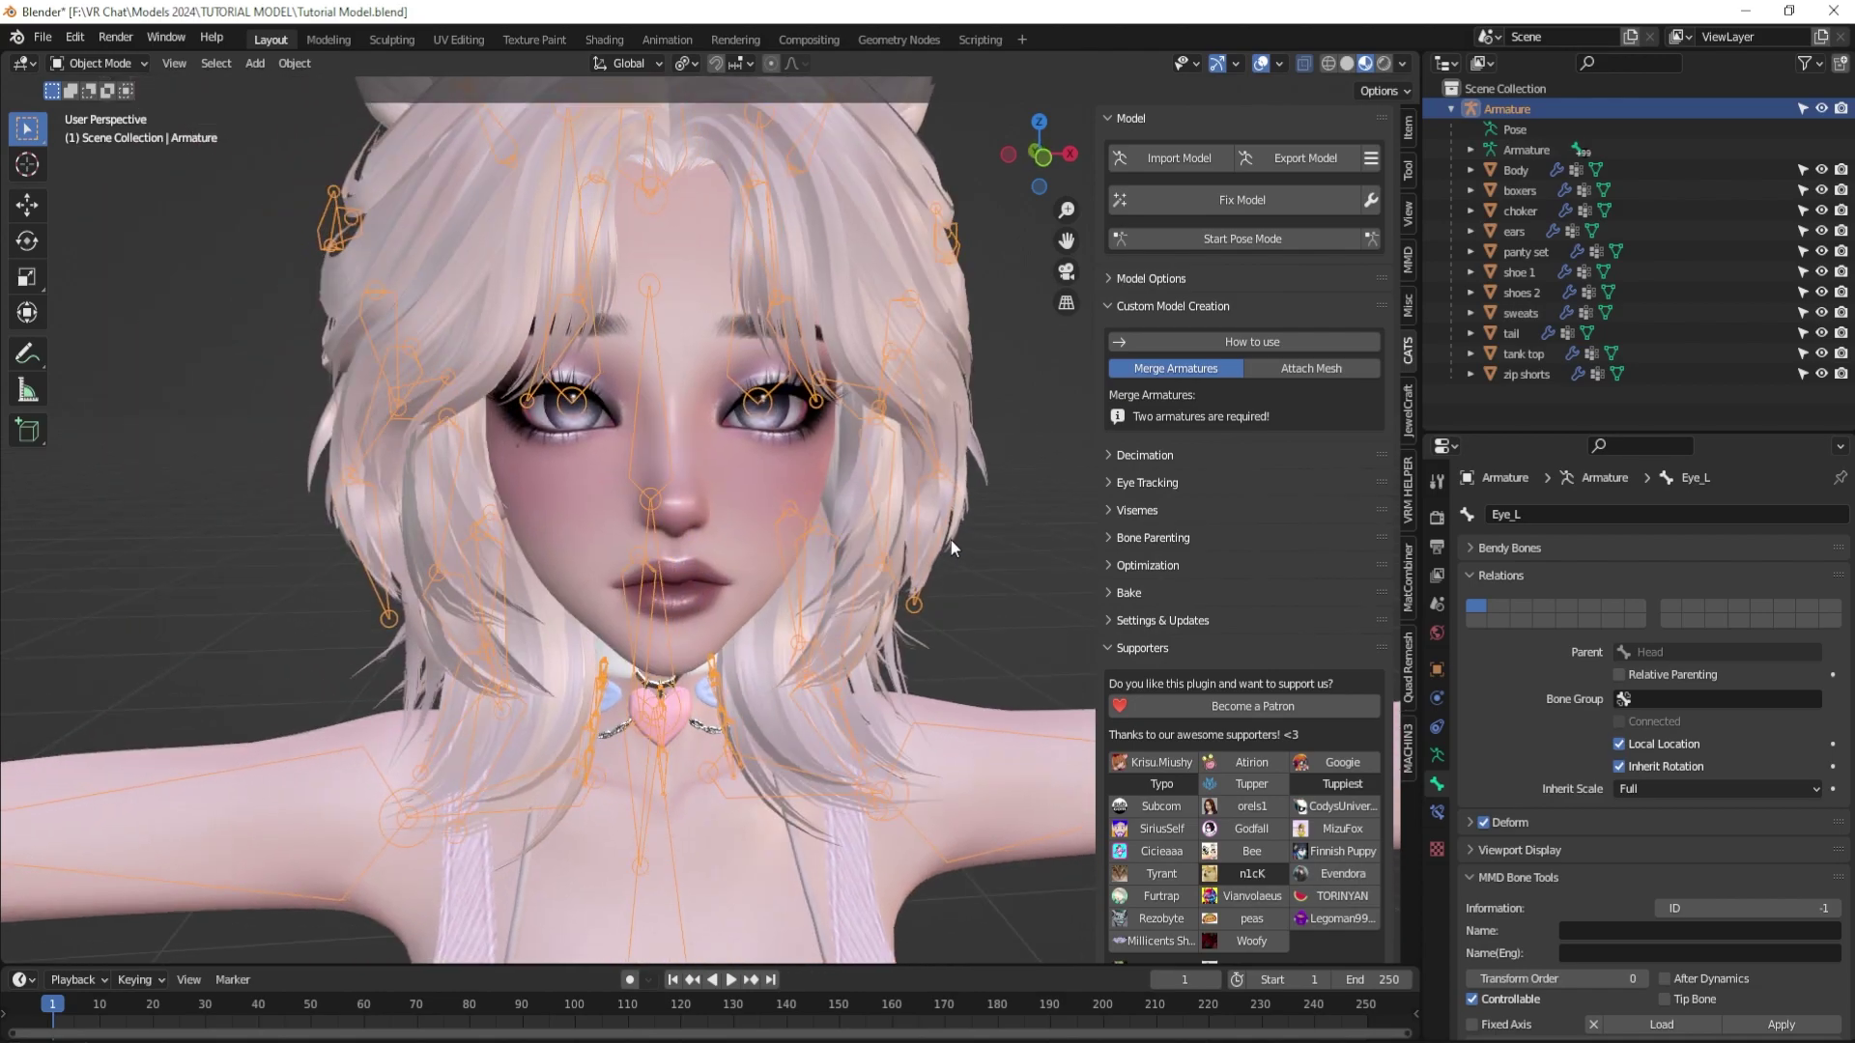
Set CATS eye tracking blink shapes to Blink L and Blink R and show its Testing options.
left_click(1109, 481)
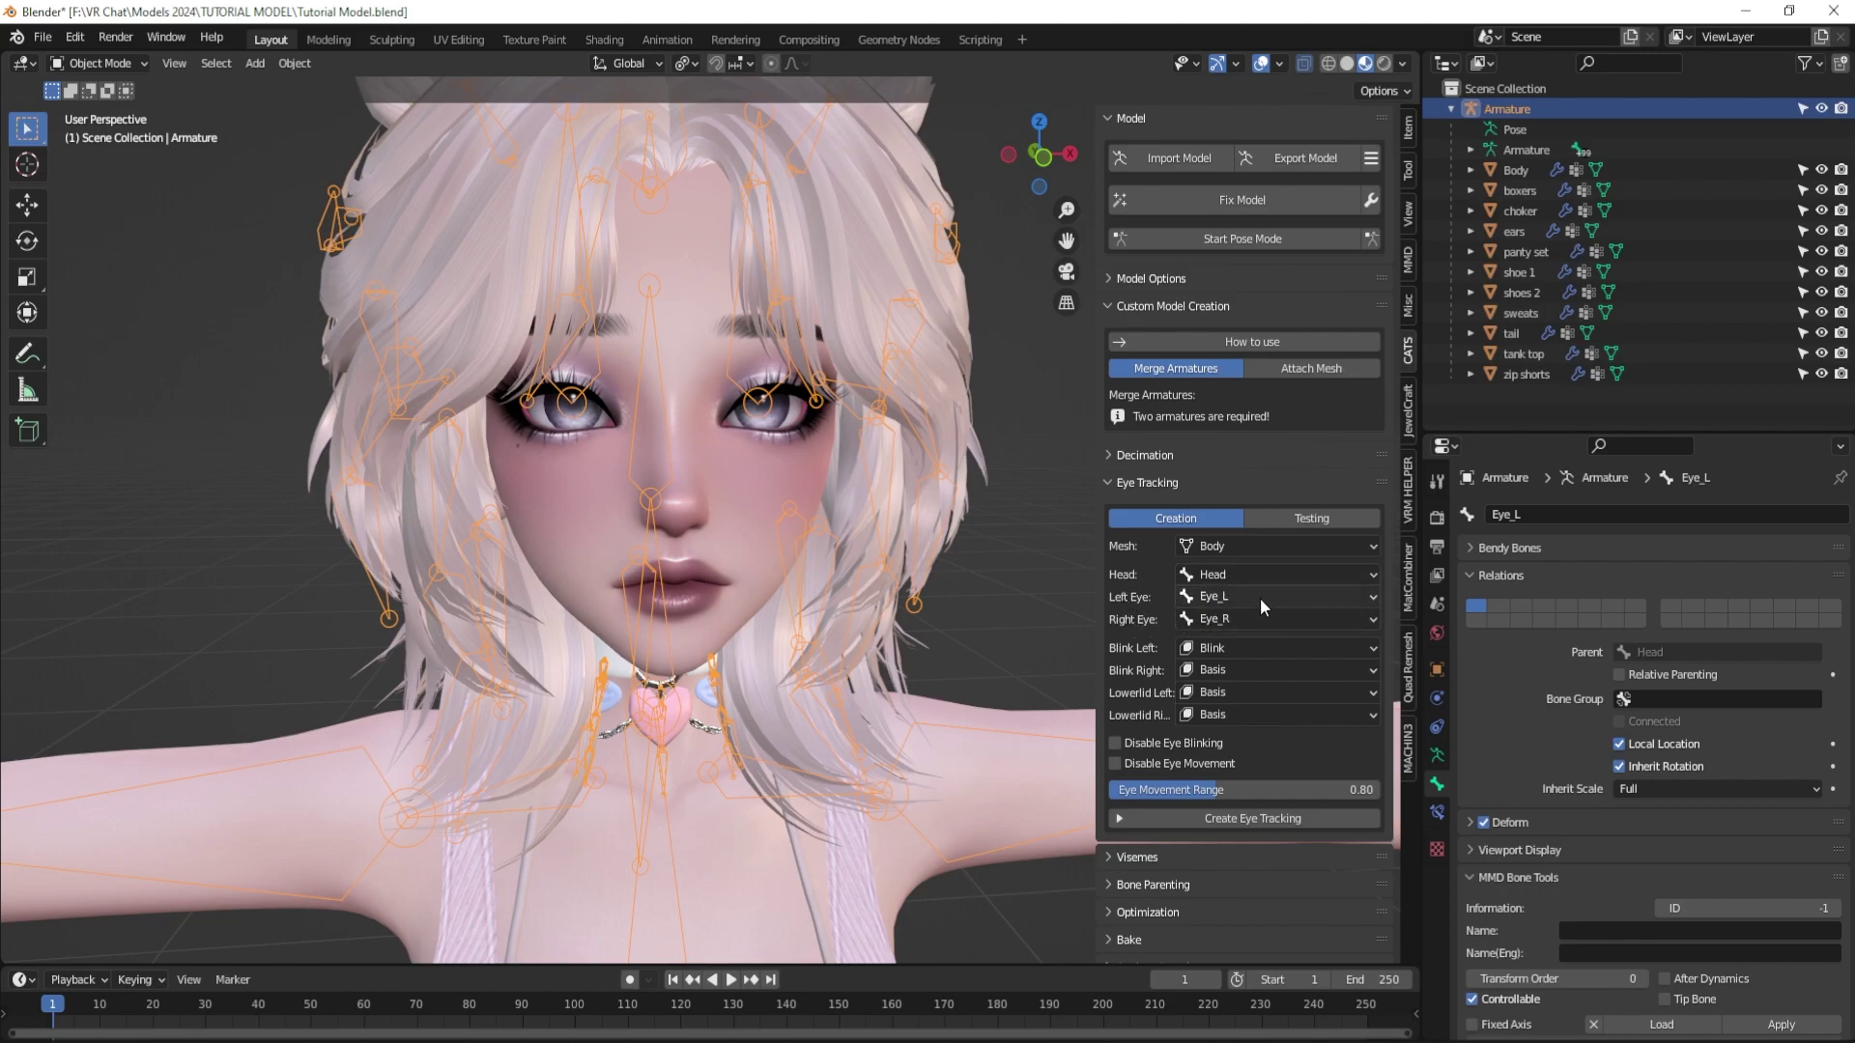
left_click(1259, 597)
left_click(1221, 649)
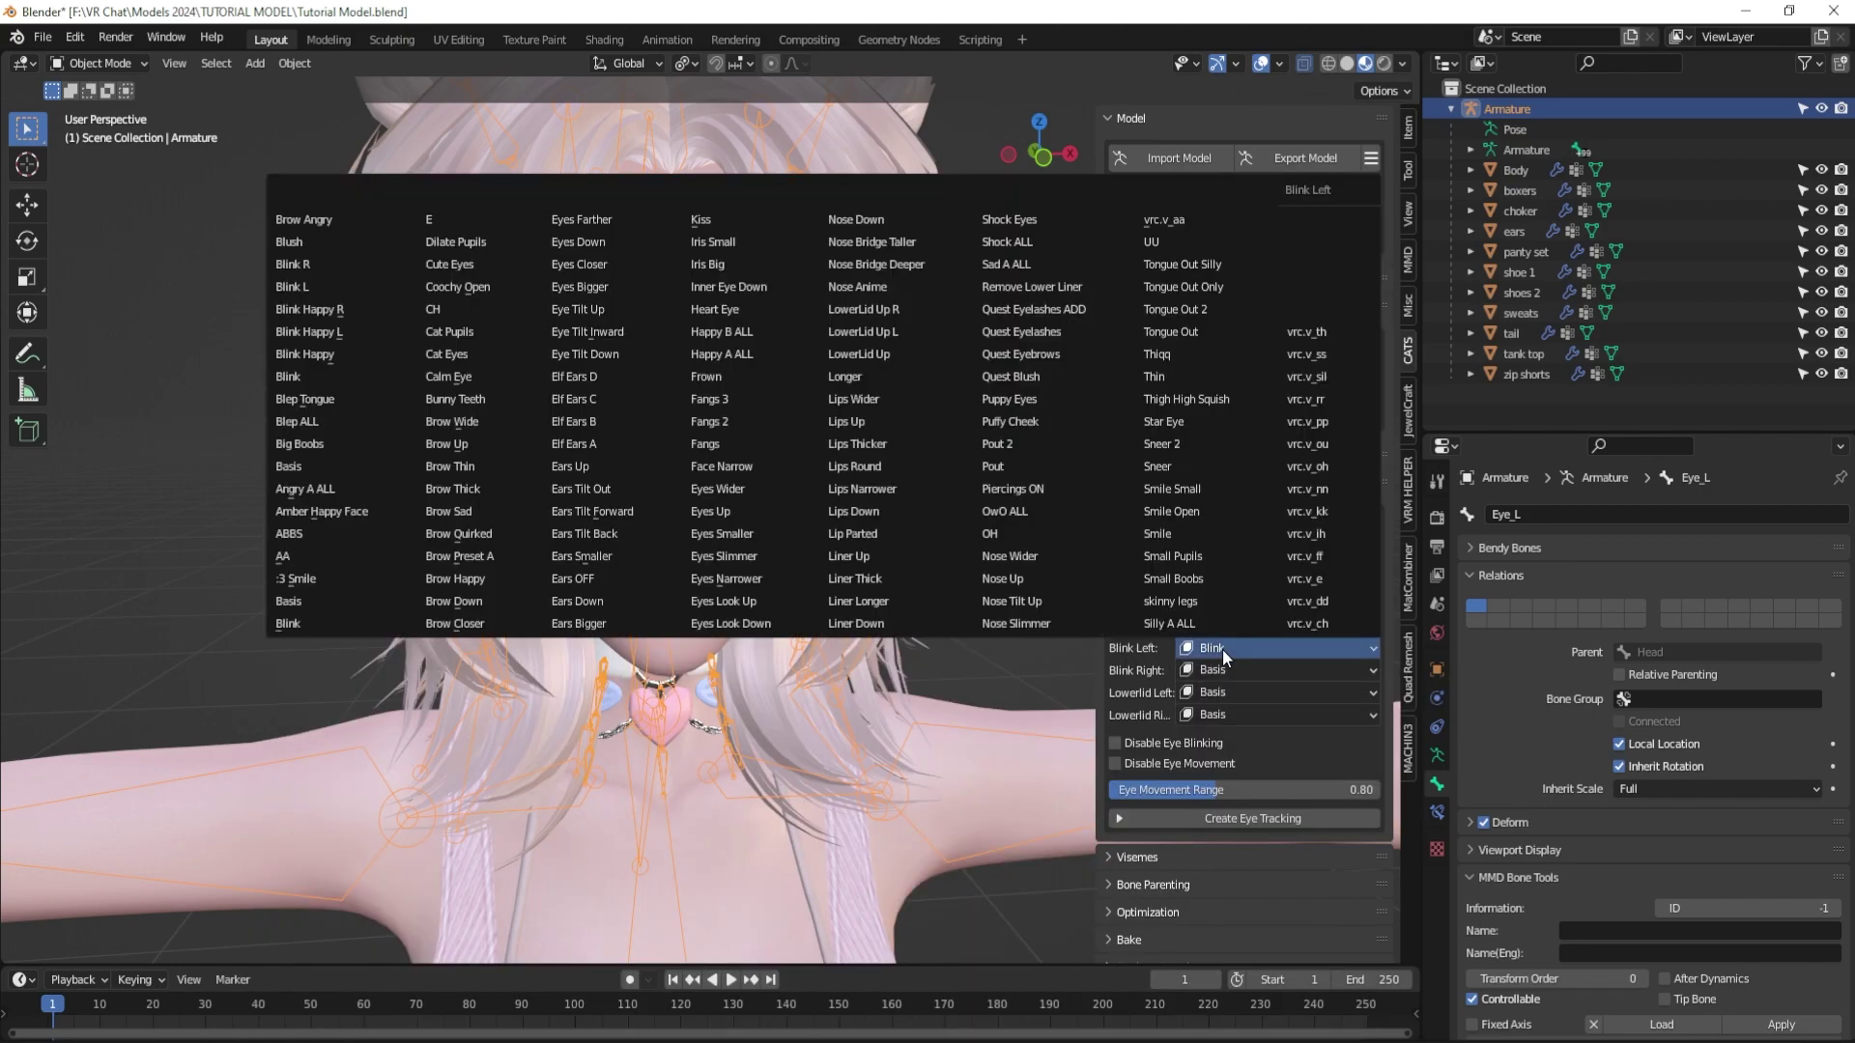
left_click(292, 287)
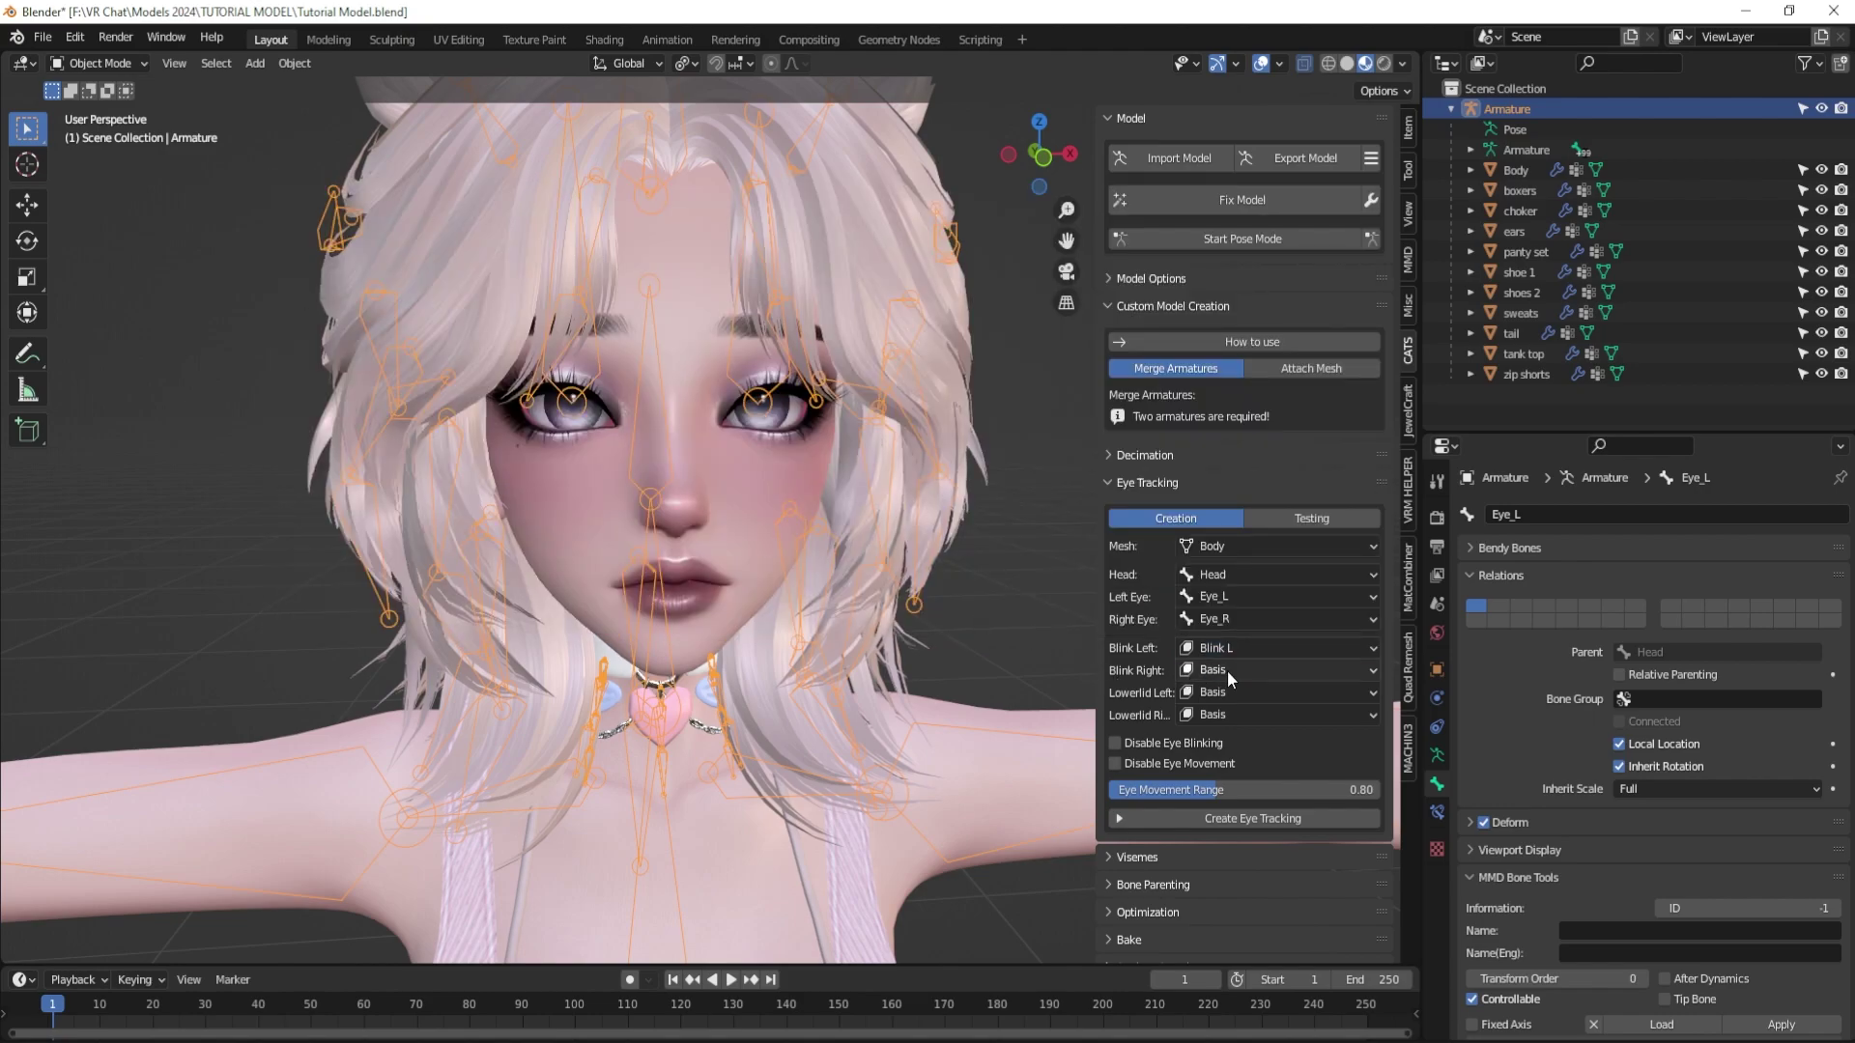
left_click(1227, 670)
left_click(473, 397)
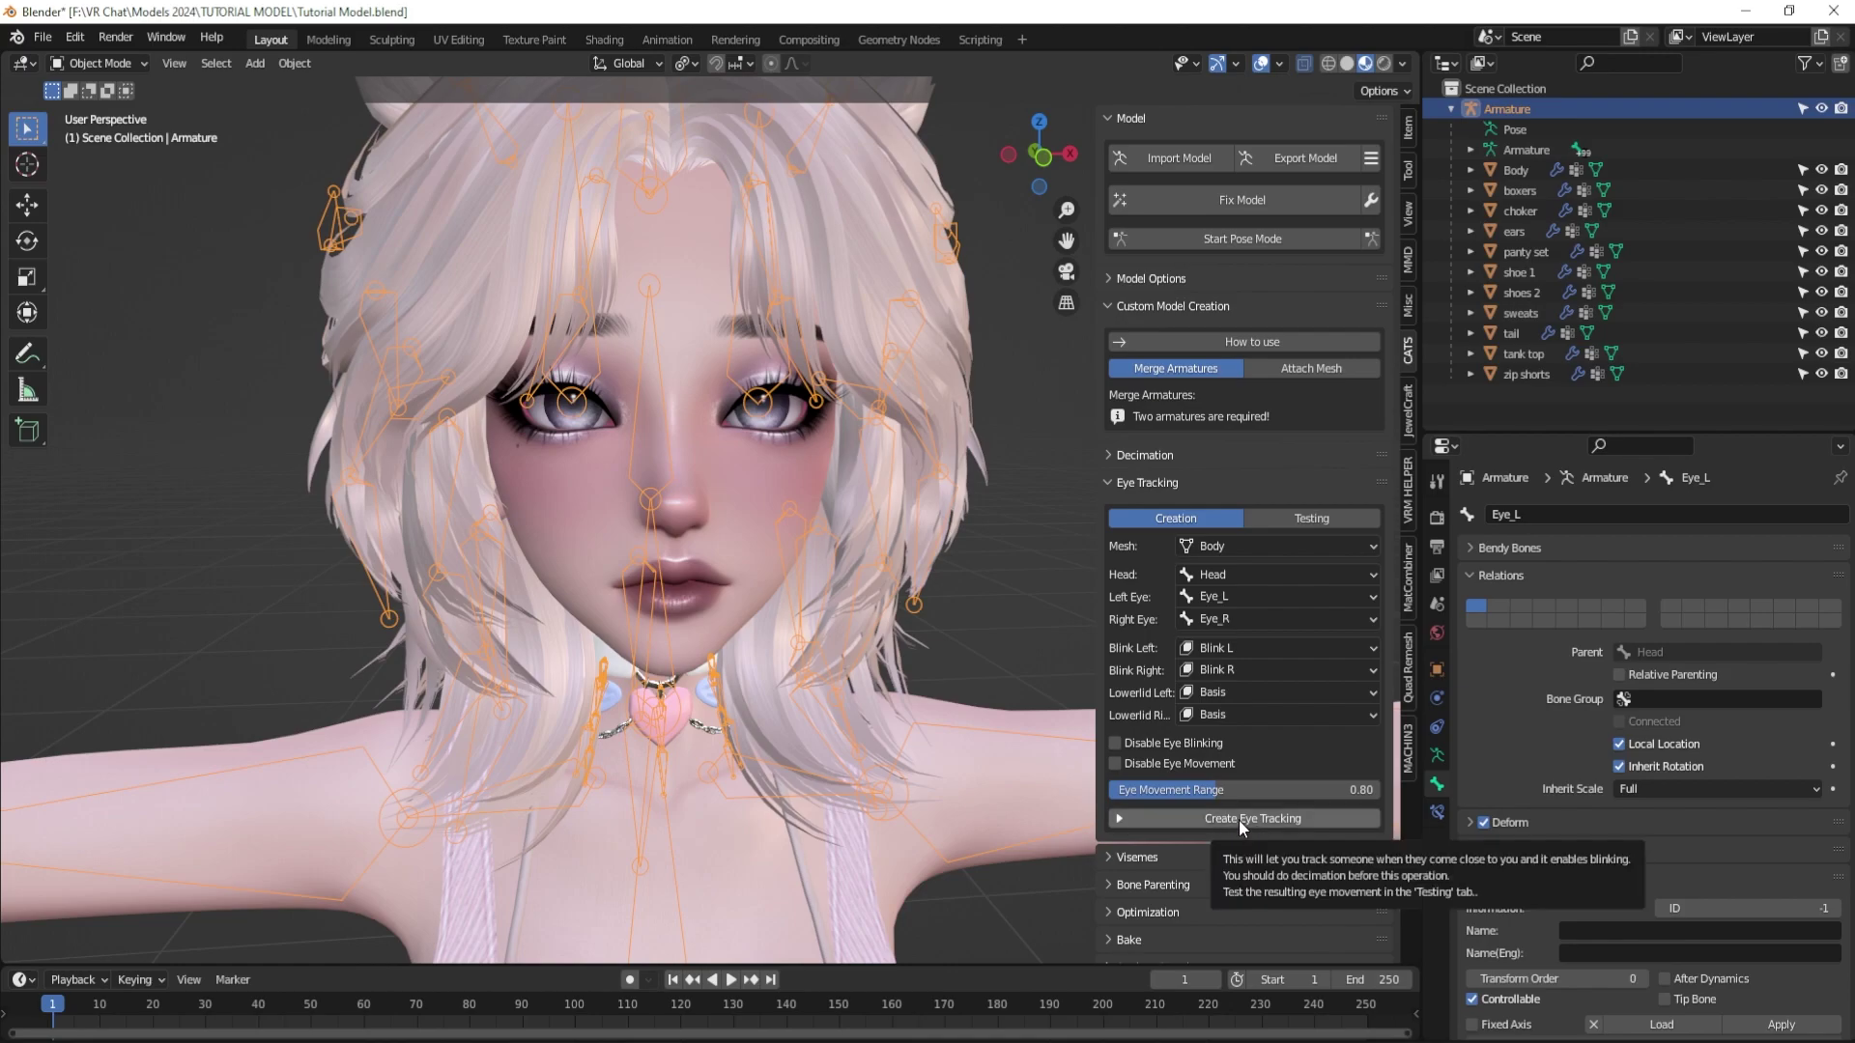
left_click(1311, 518)
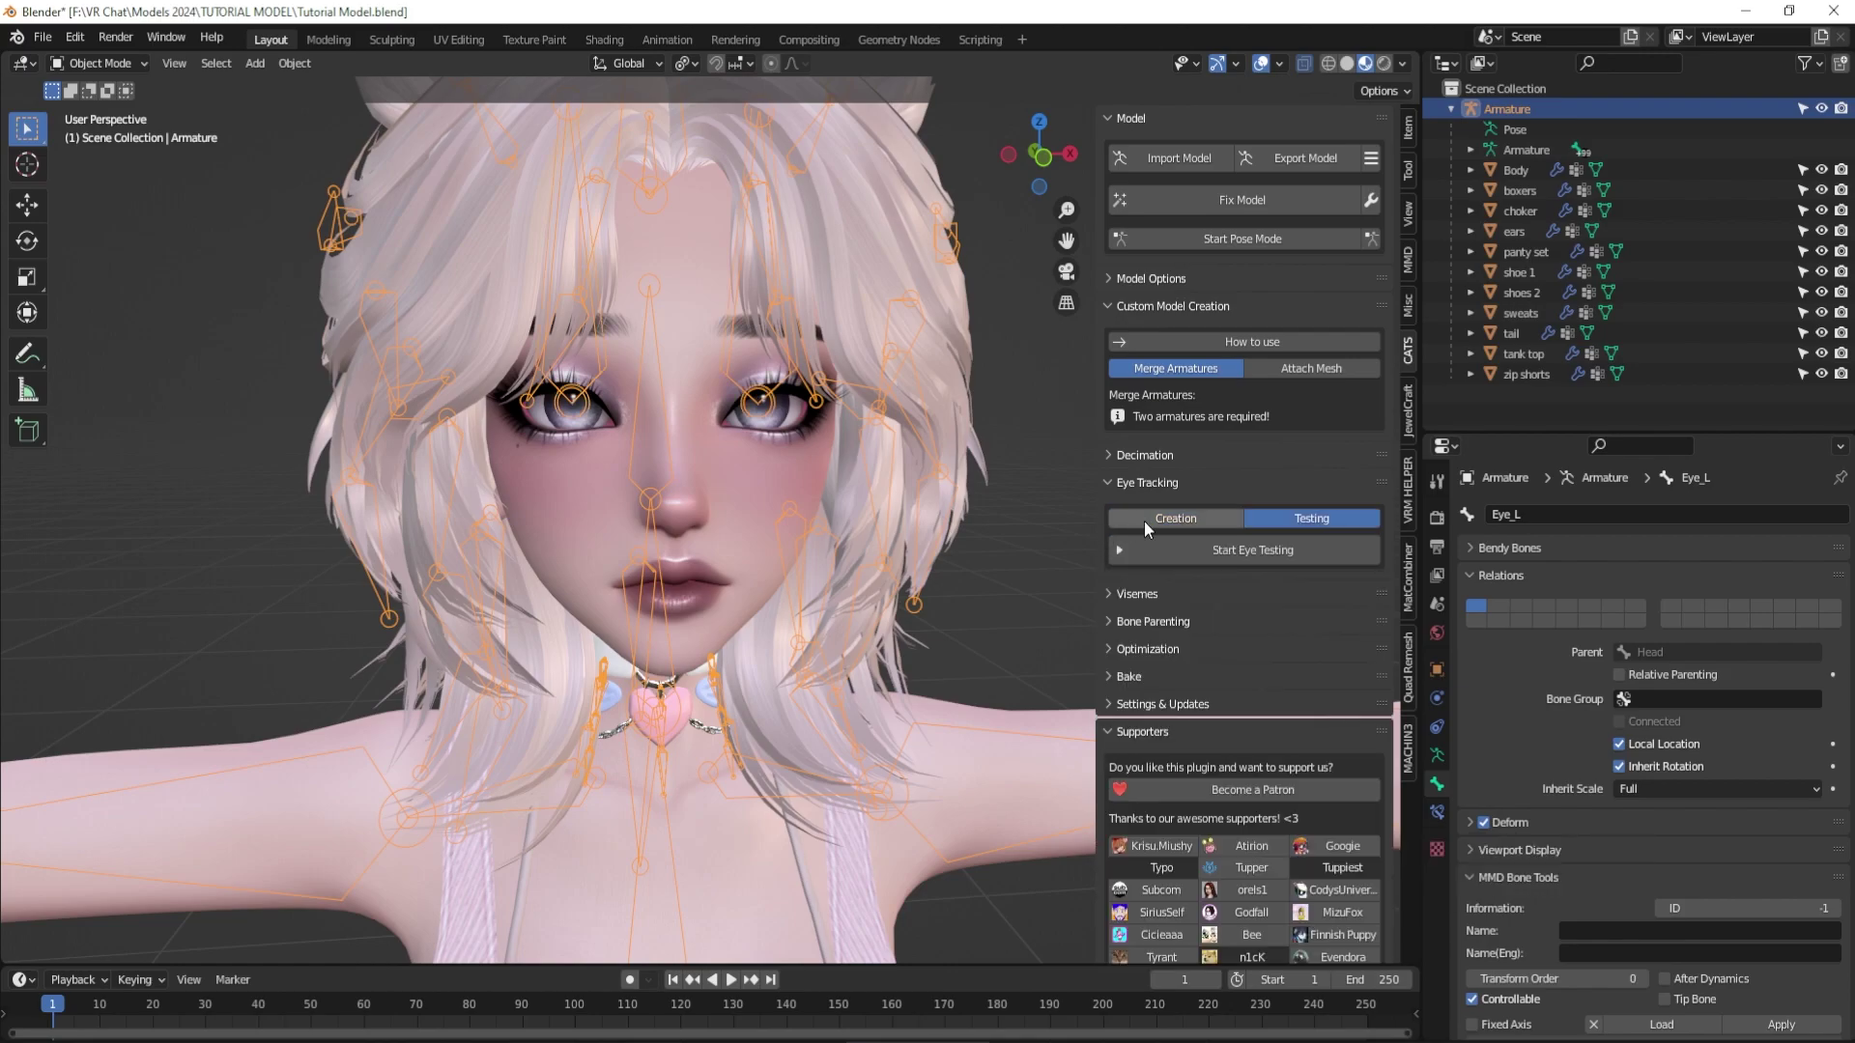
left_click(1237, 550)
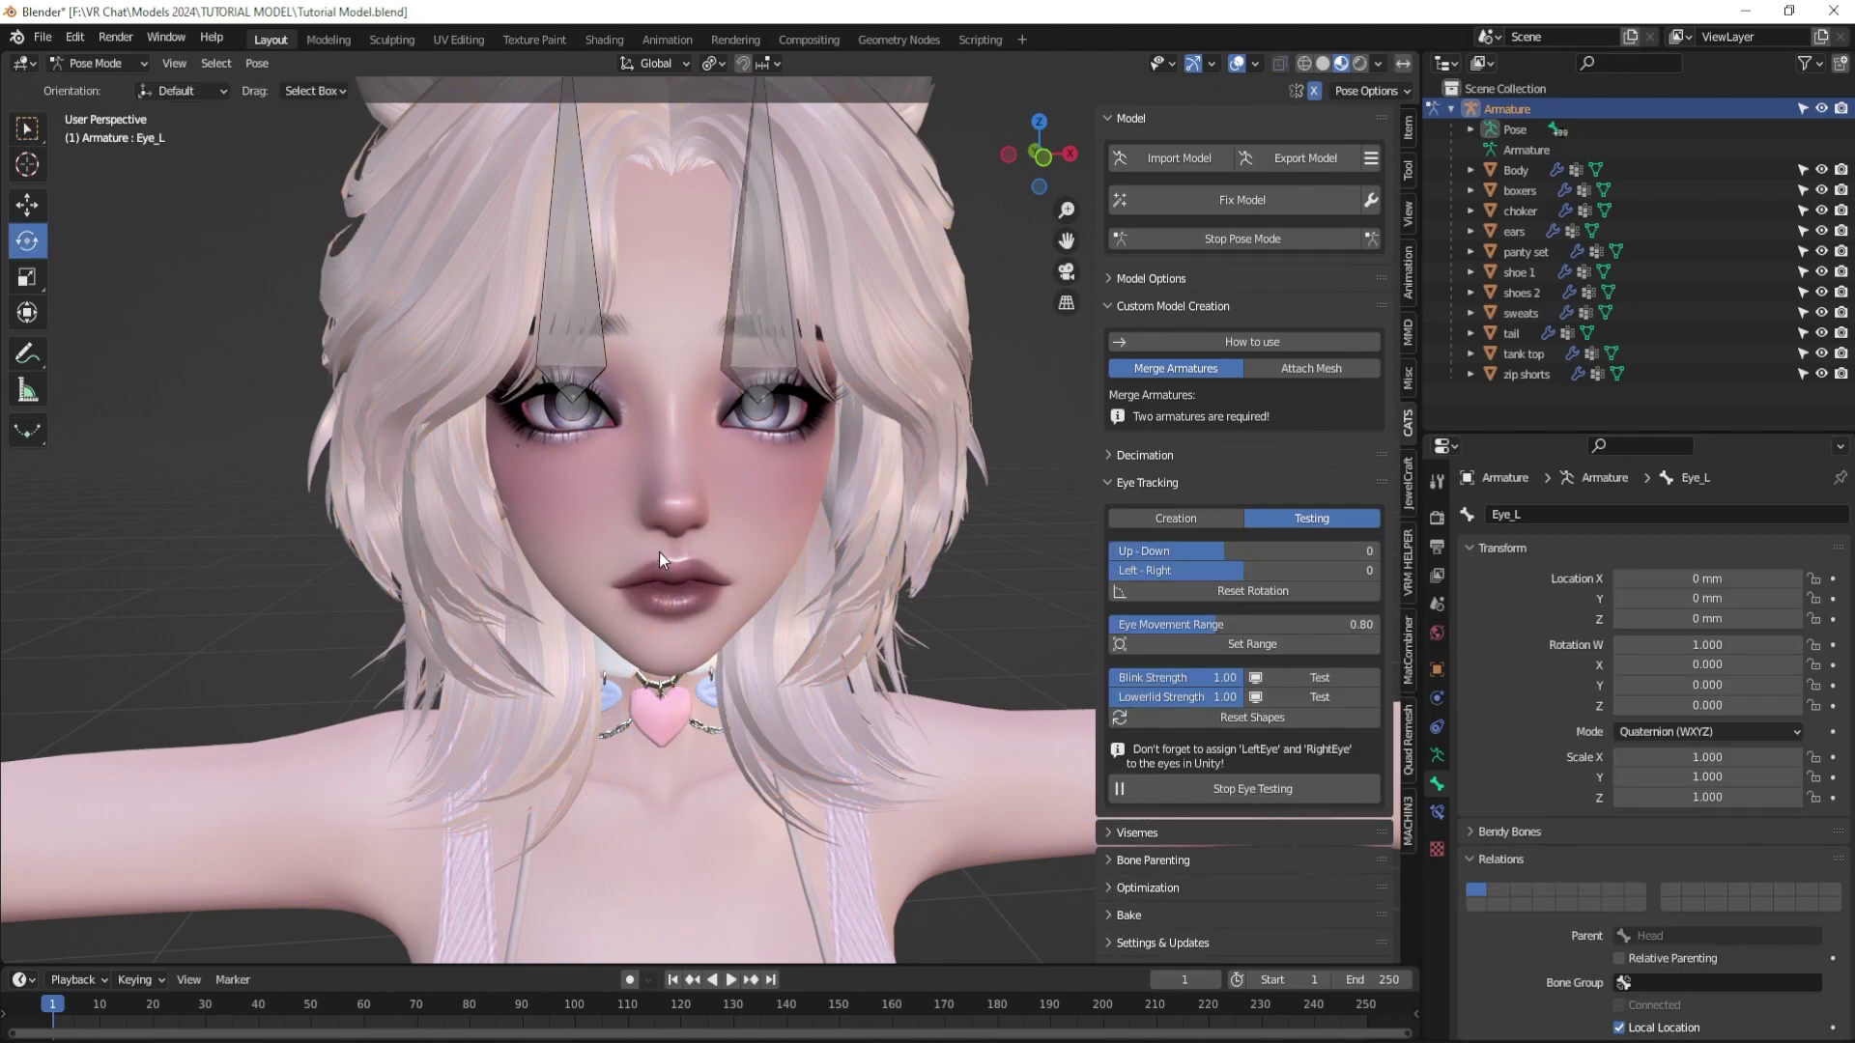
mouse_move(656, 547)
middle_mouse_down()
mouse_move(640, 494)
mouse_move(639, 520)
middle_mouse_up()
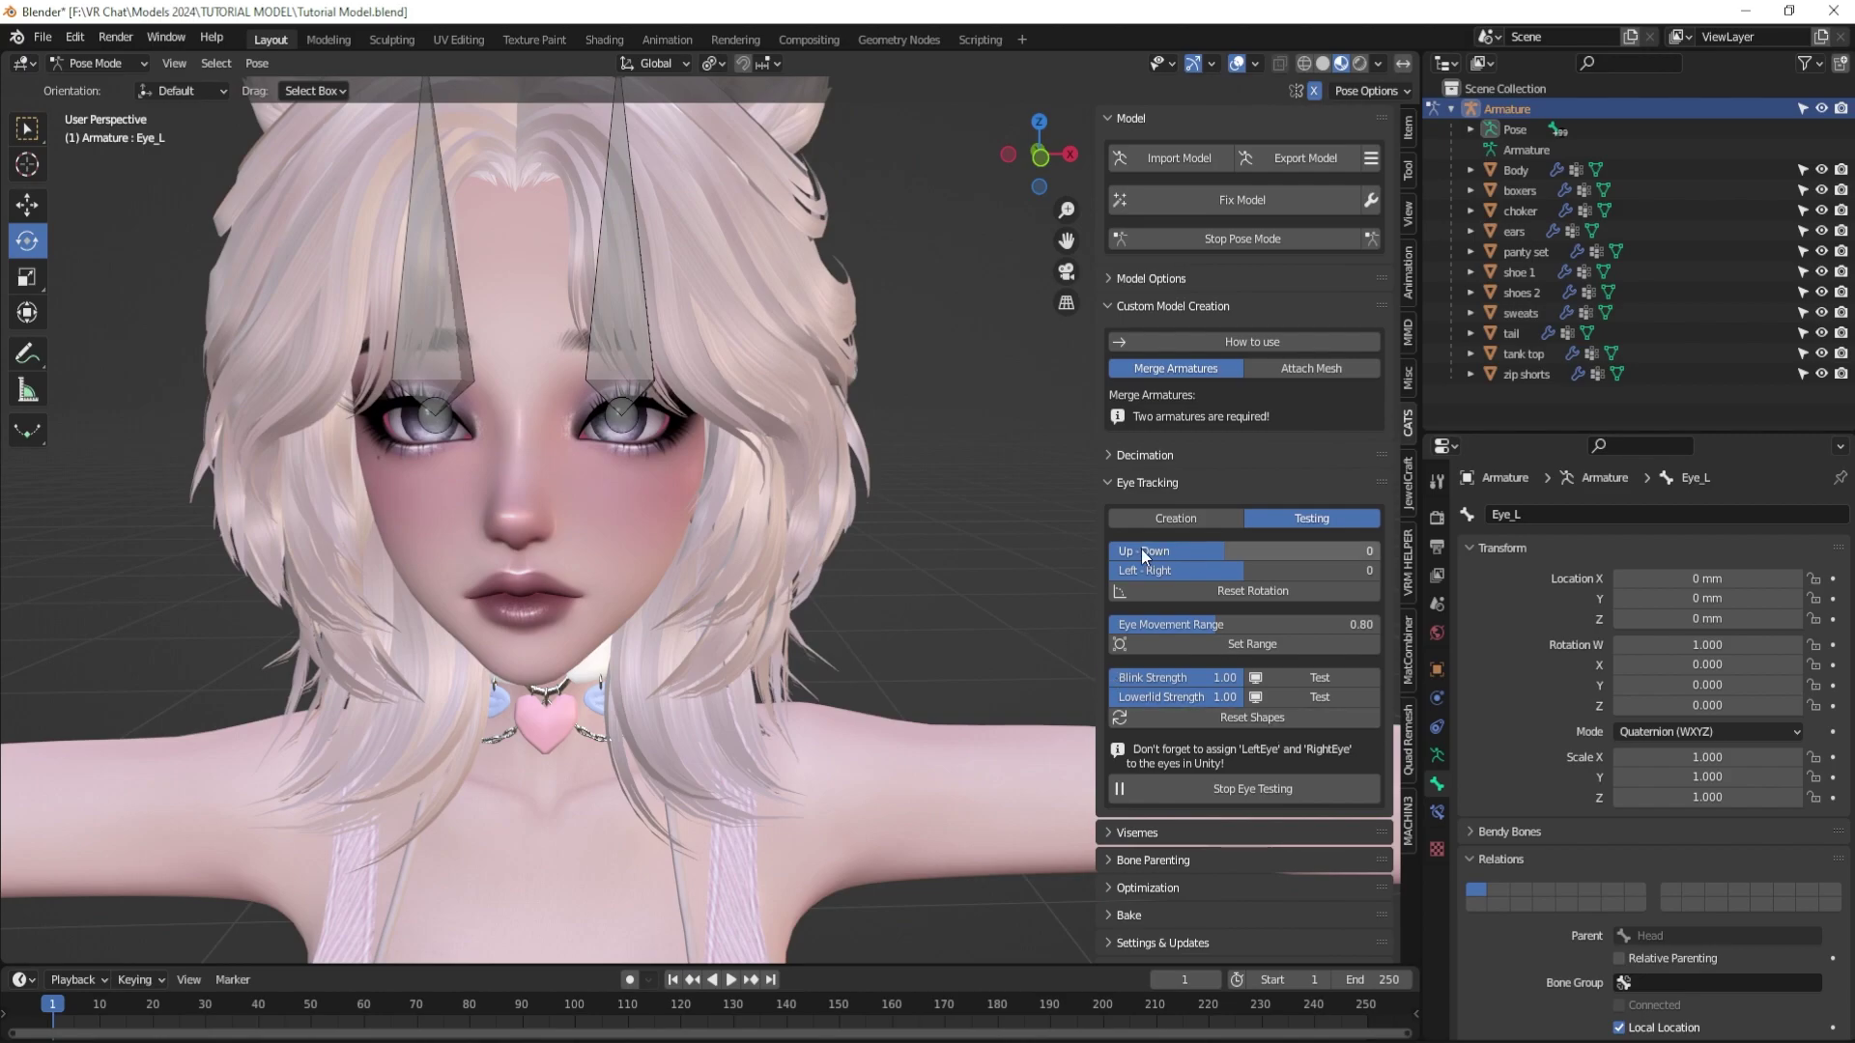
left_click_drag(1221, 556, 1109, 570)
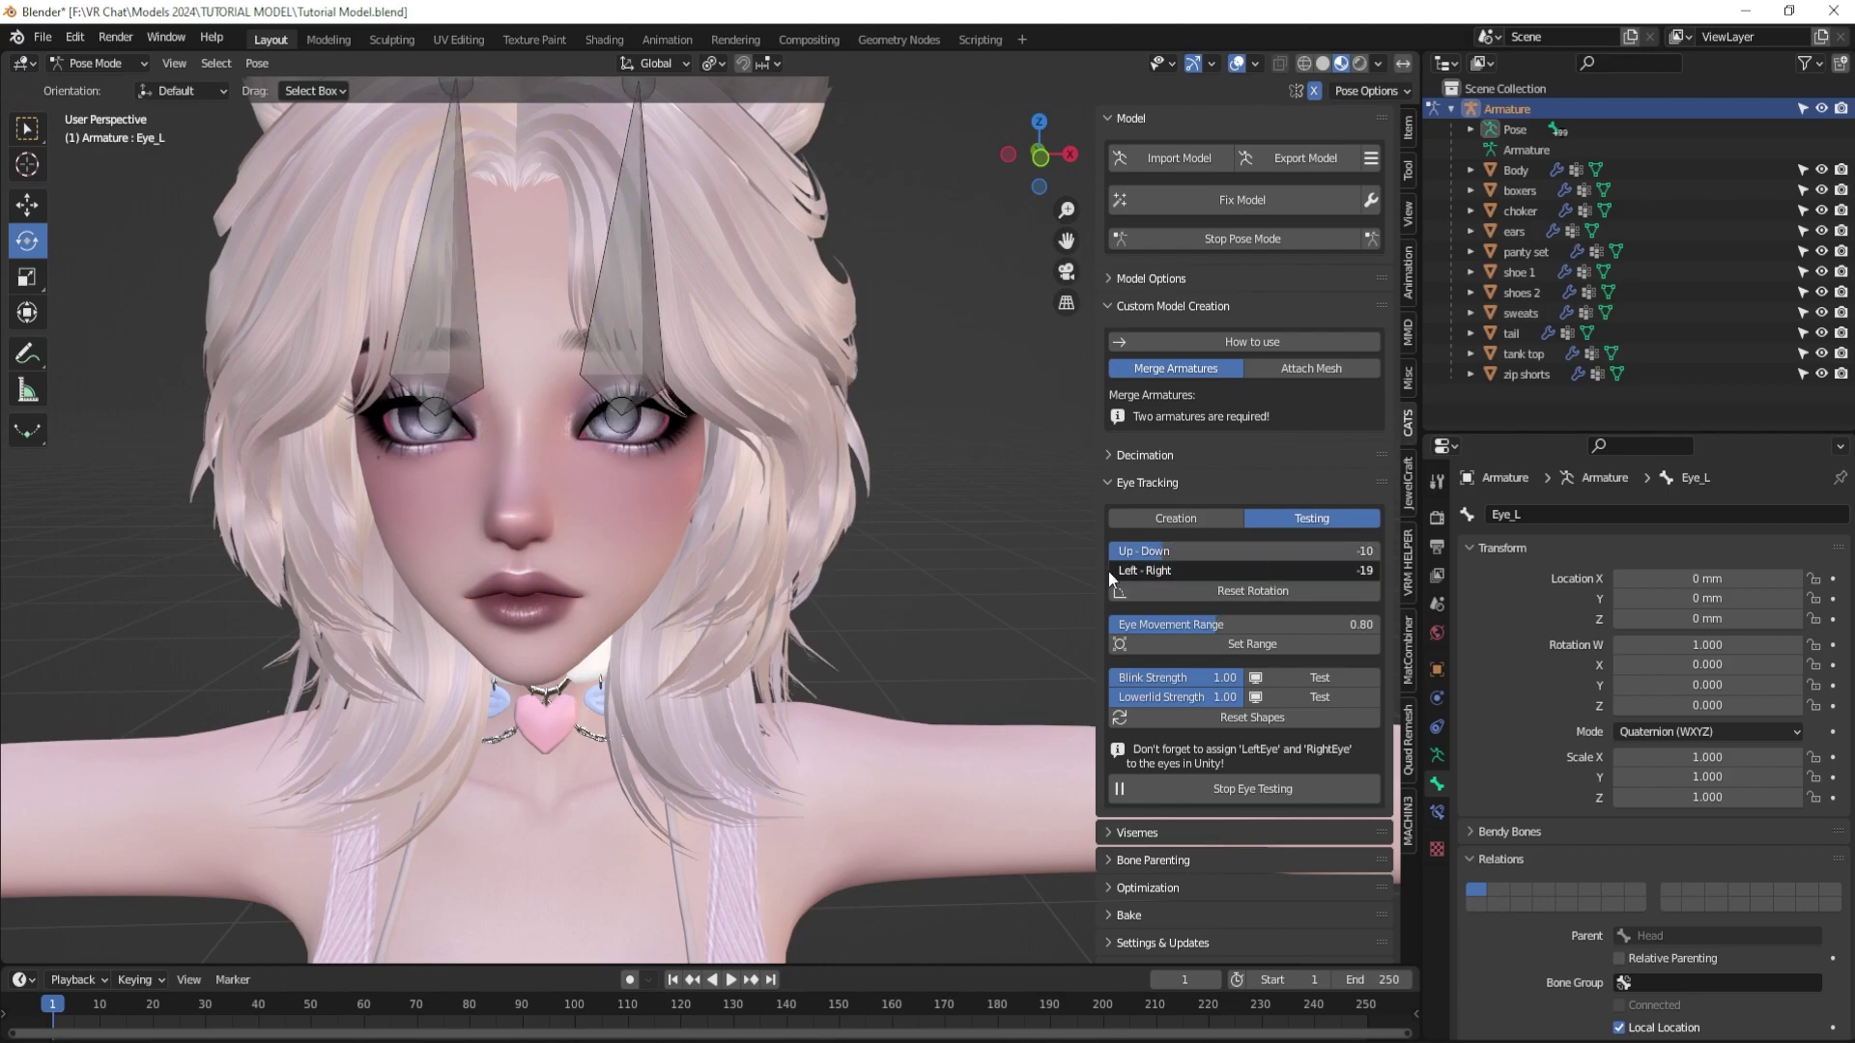
left_click(1317, 678)
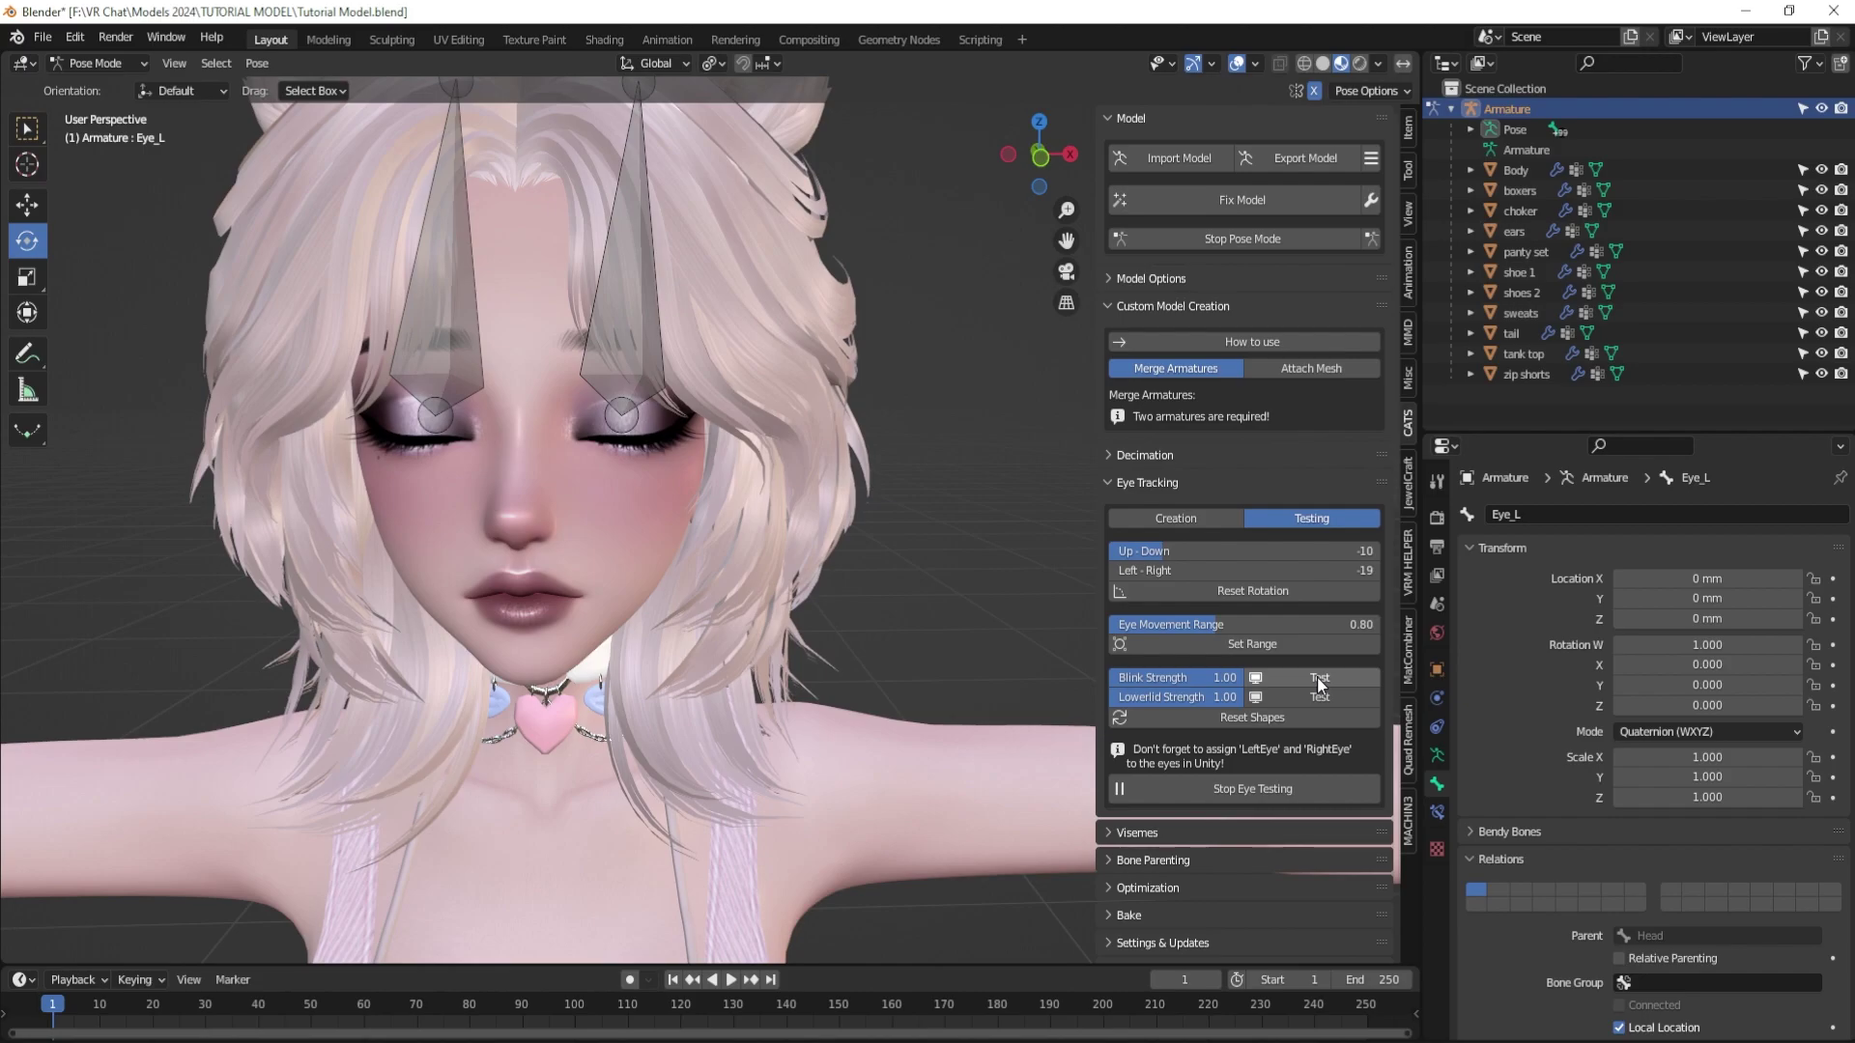
left_click(1241, 788)
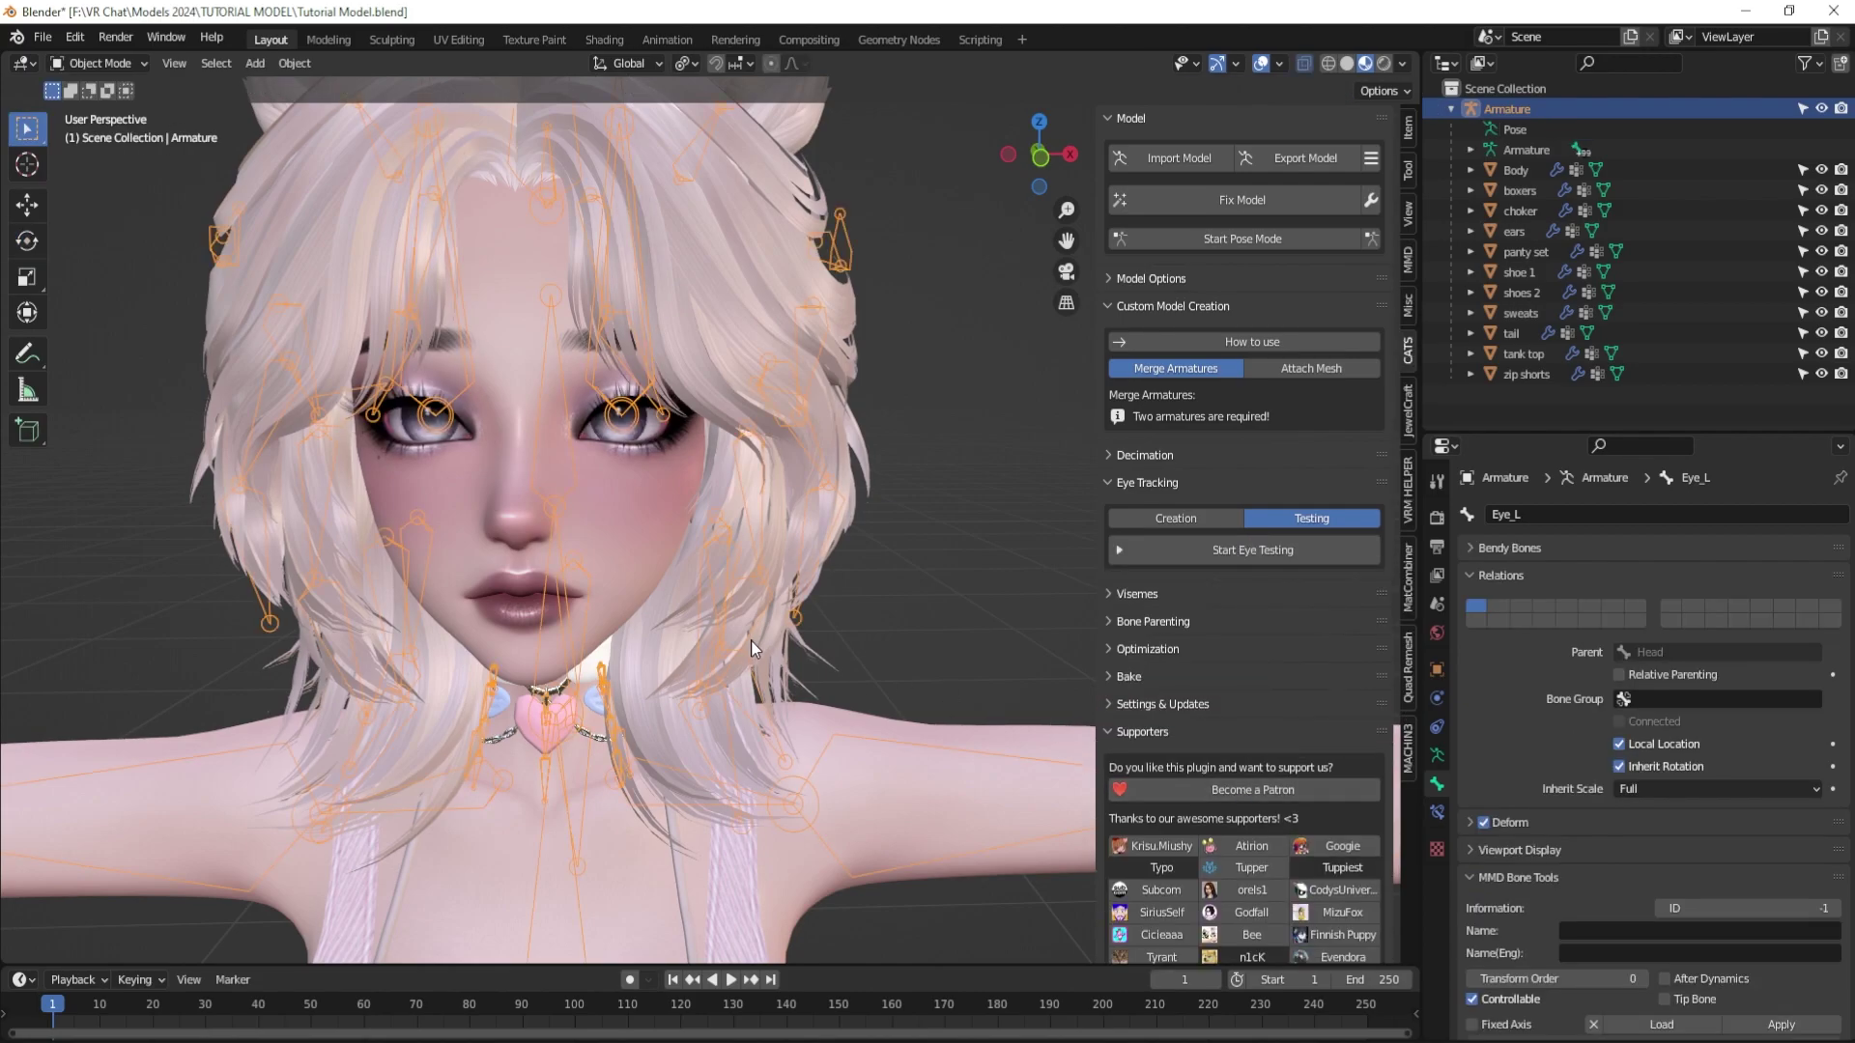
scroll(749, 641, "down", 6)
middle_click_drag(727, 529, 732, 513)
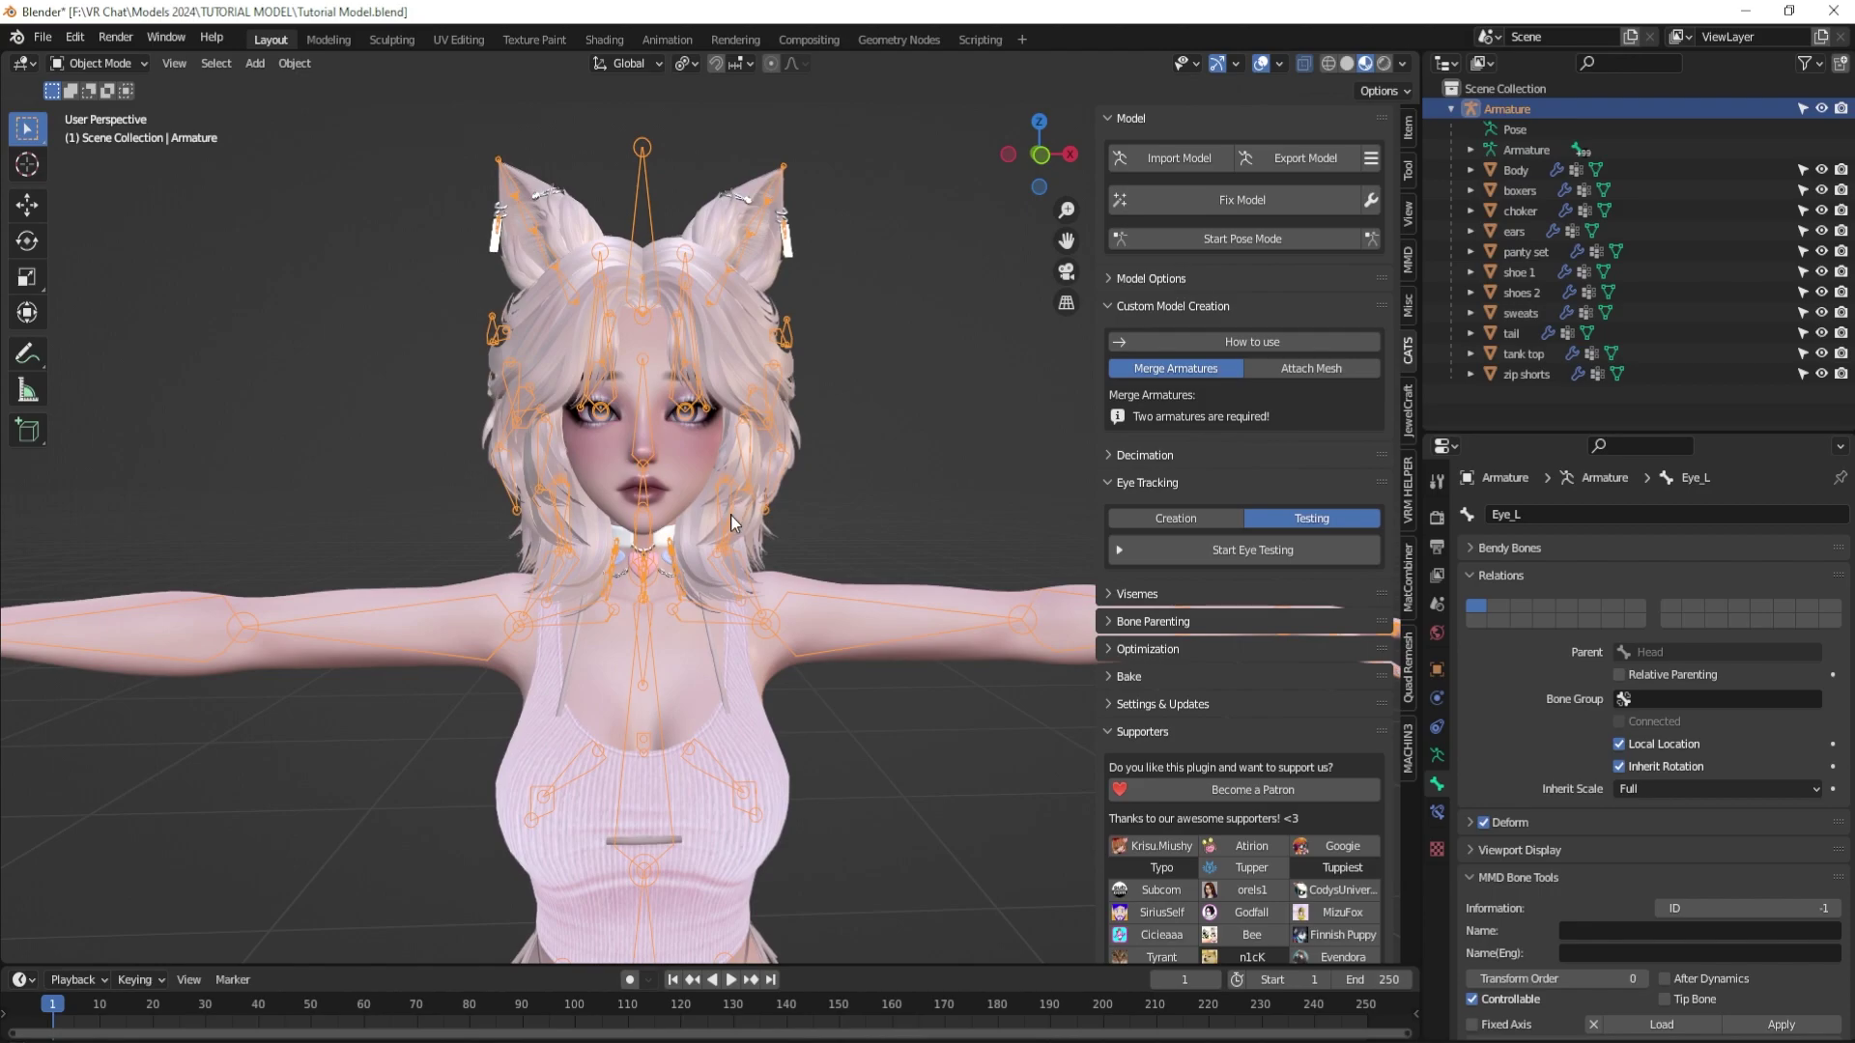
scroll(731, 521, "up", 2)
Assign the AA, OH and CH shape keys to visemes AA, OH and CH and create the visemes.
left_click(1111, 482)
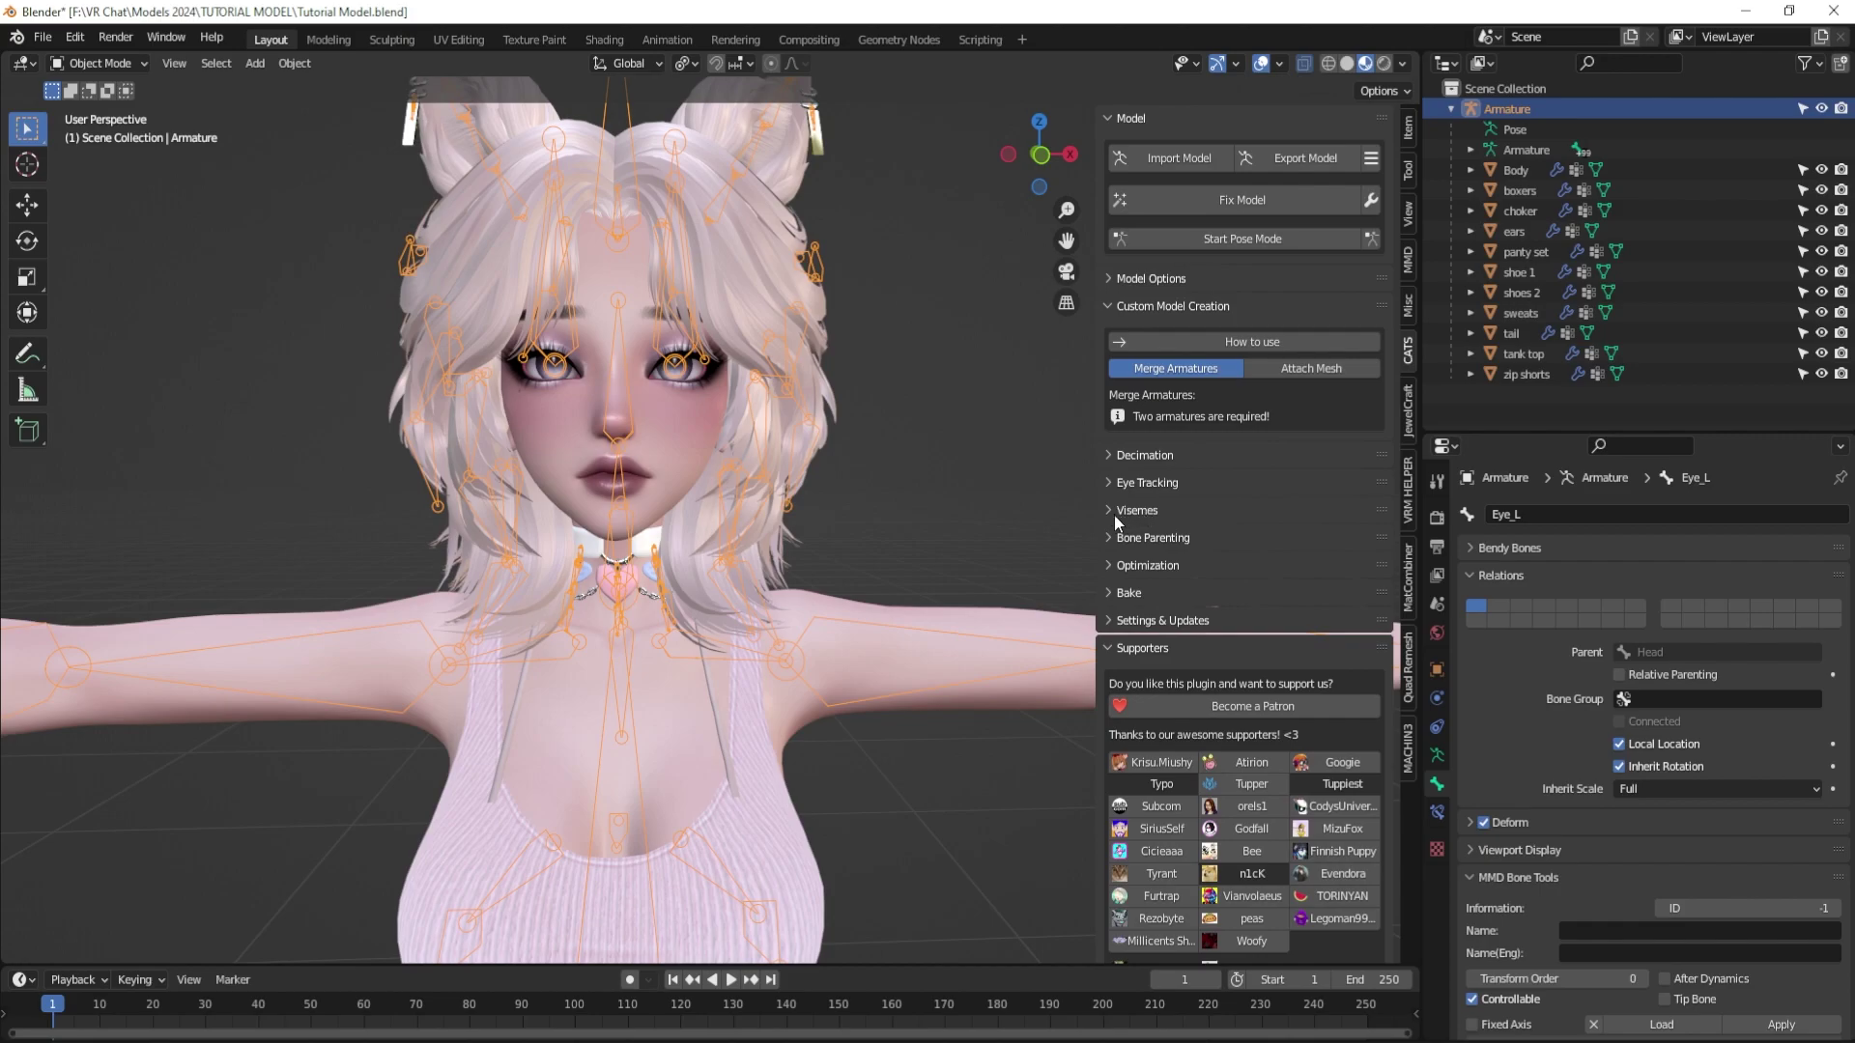
left_click(1113, 512)
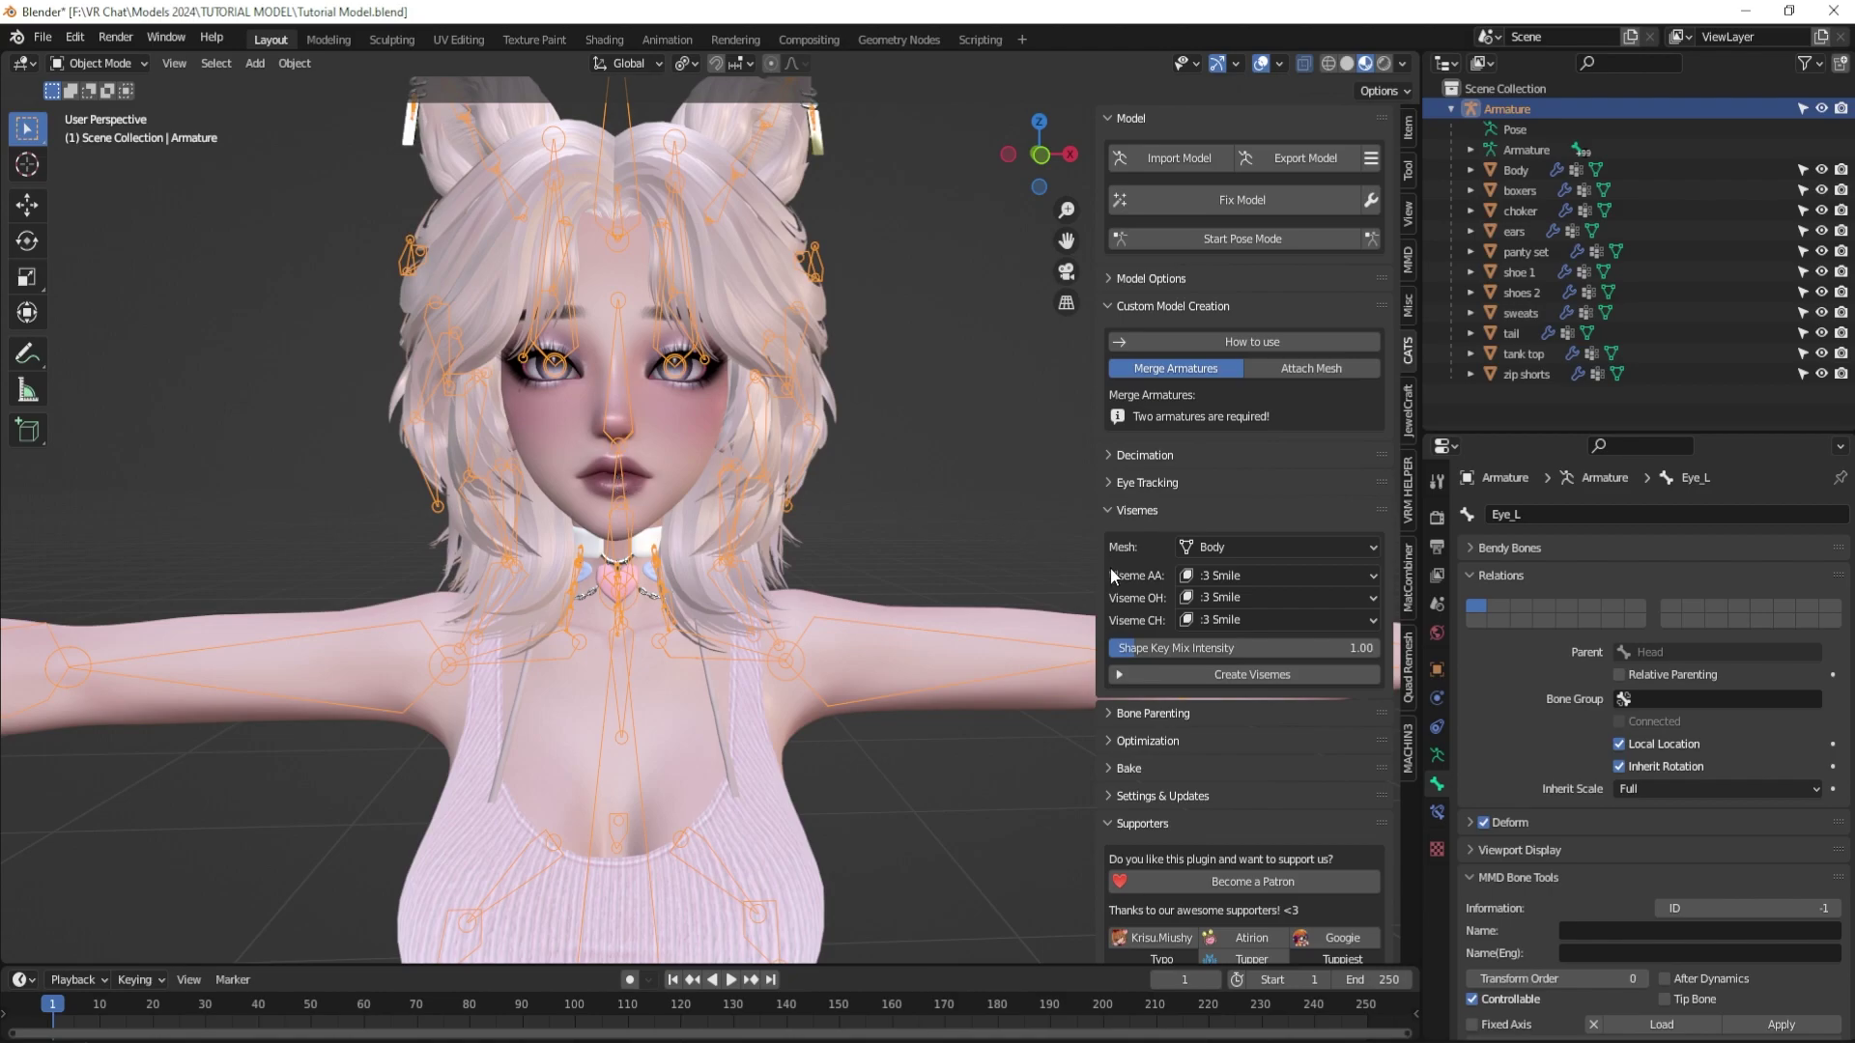
left_click(1221, 581)
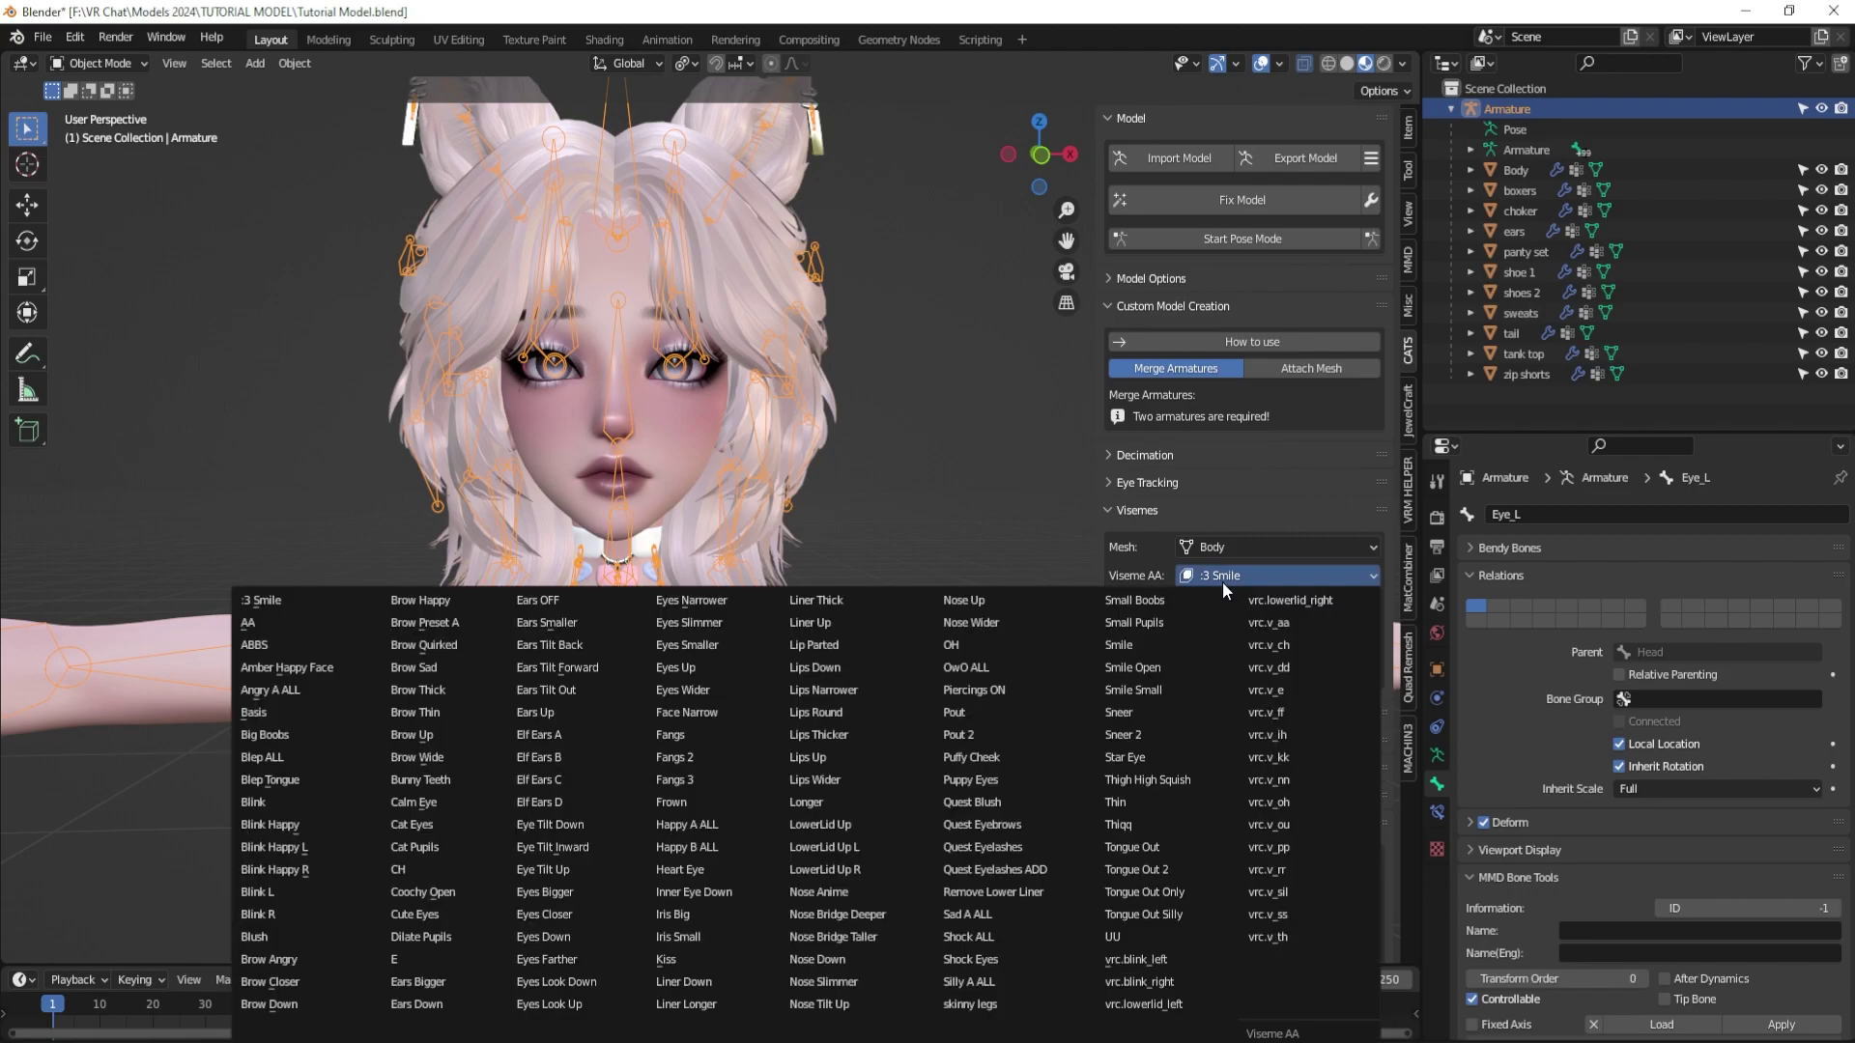
left_click(290, 623)
left_click(1246, 595)
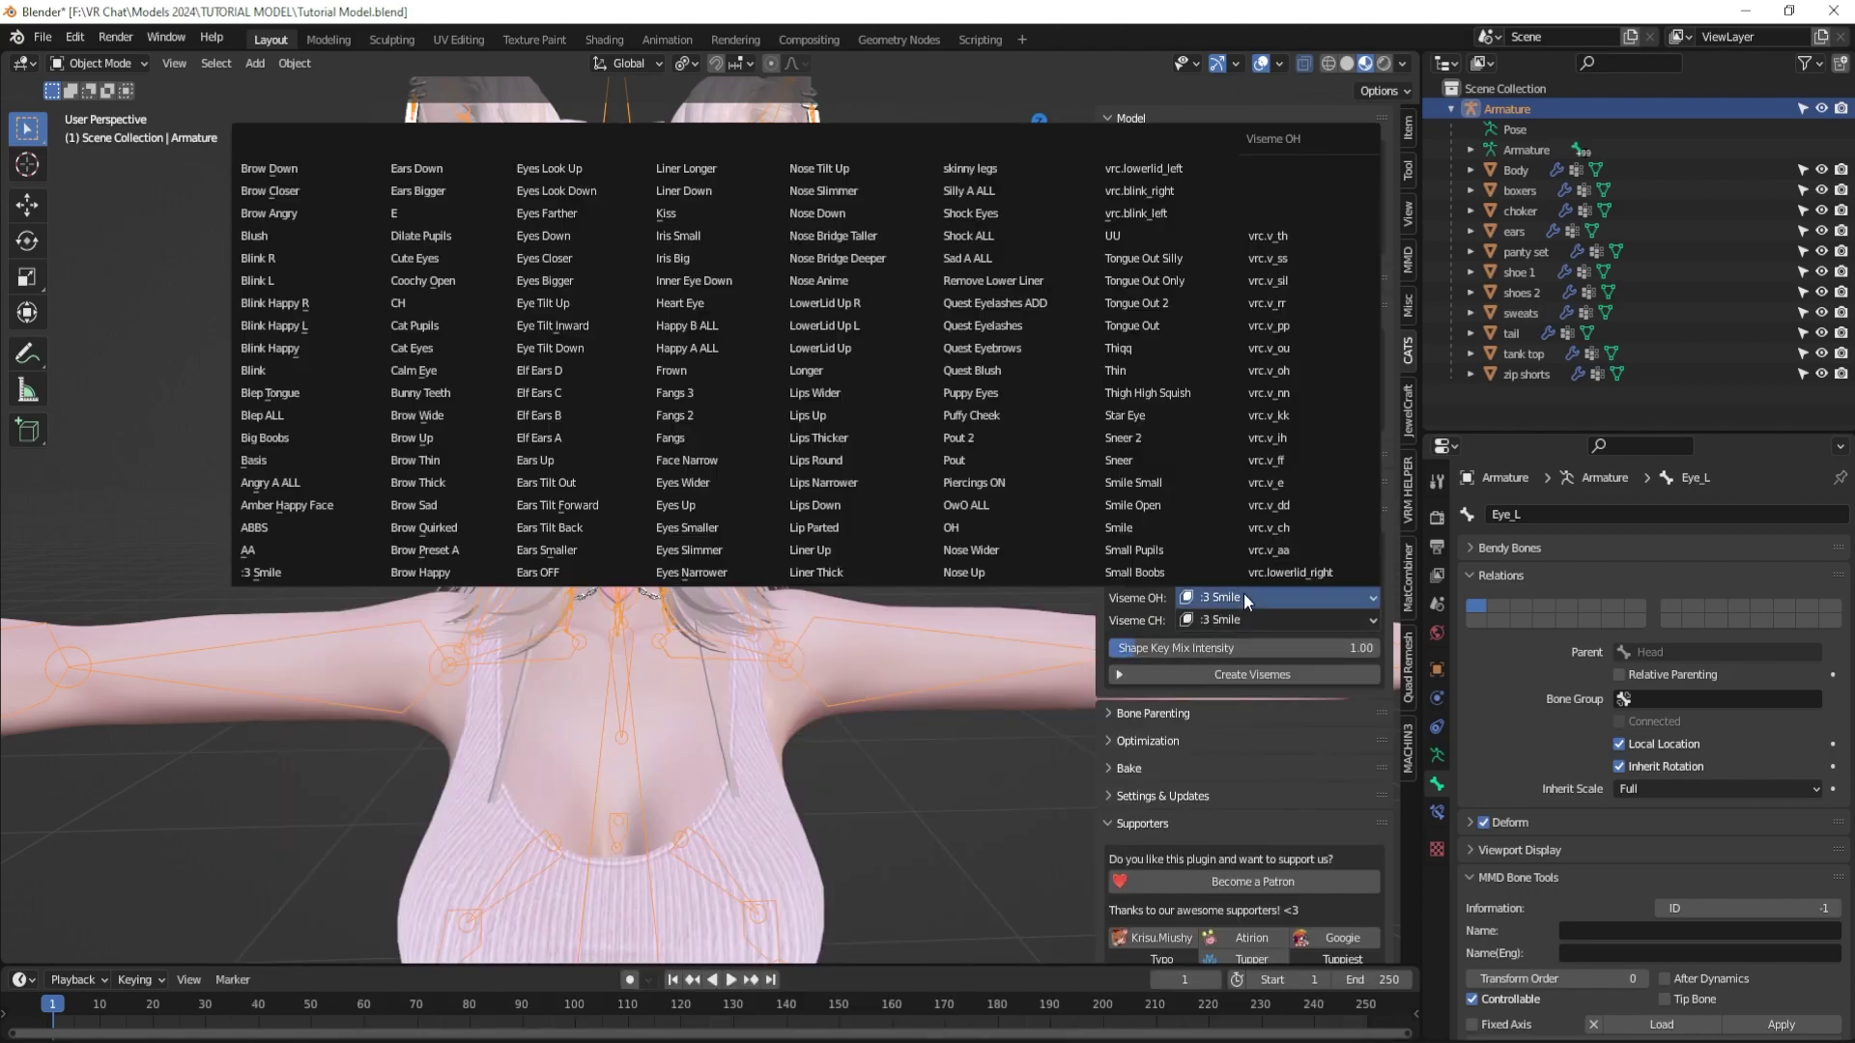
mouse_move(1238, 618)
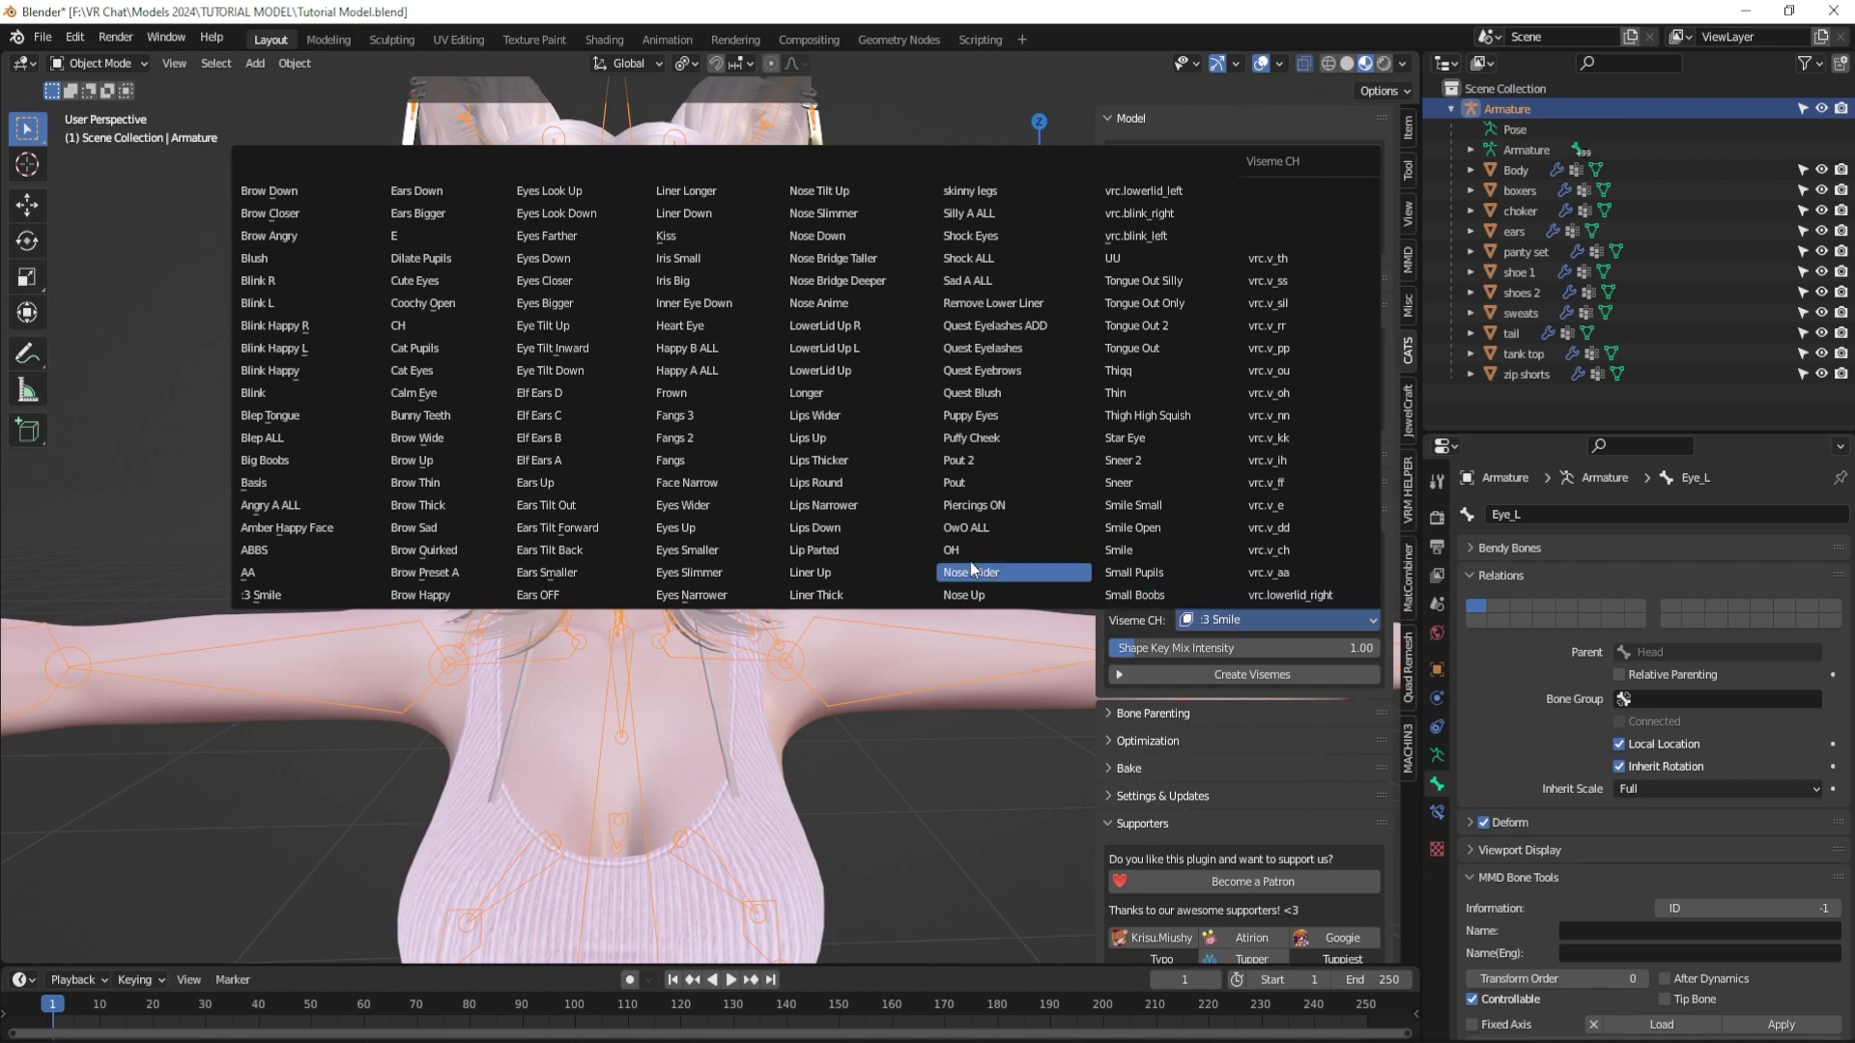
left_click(398, 326)
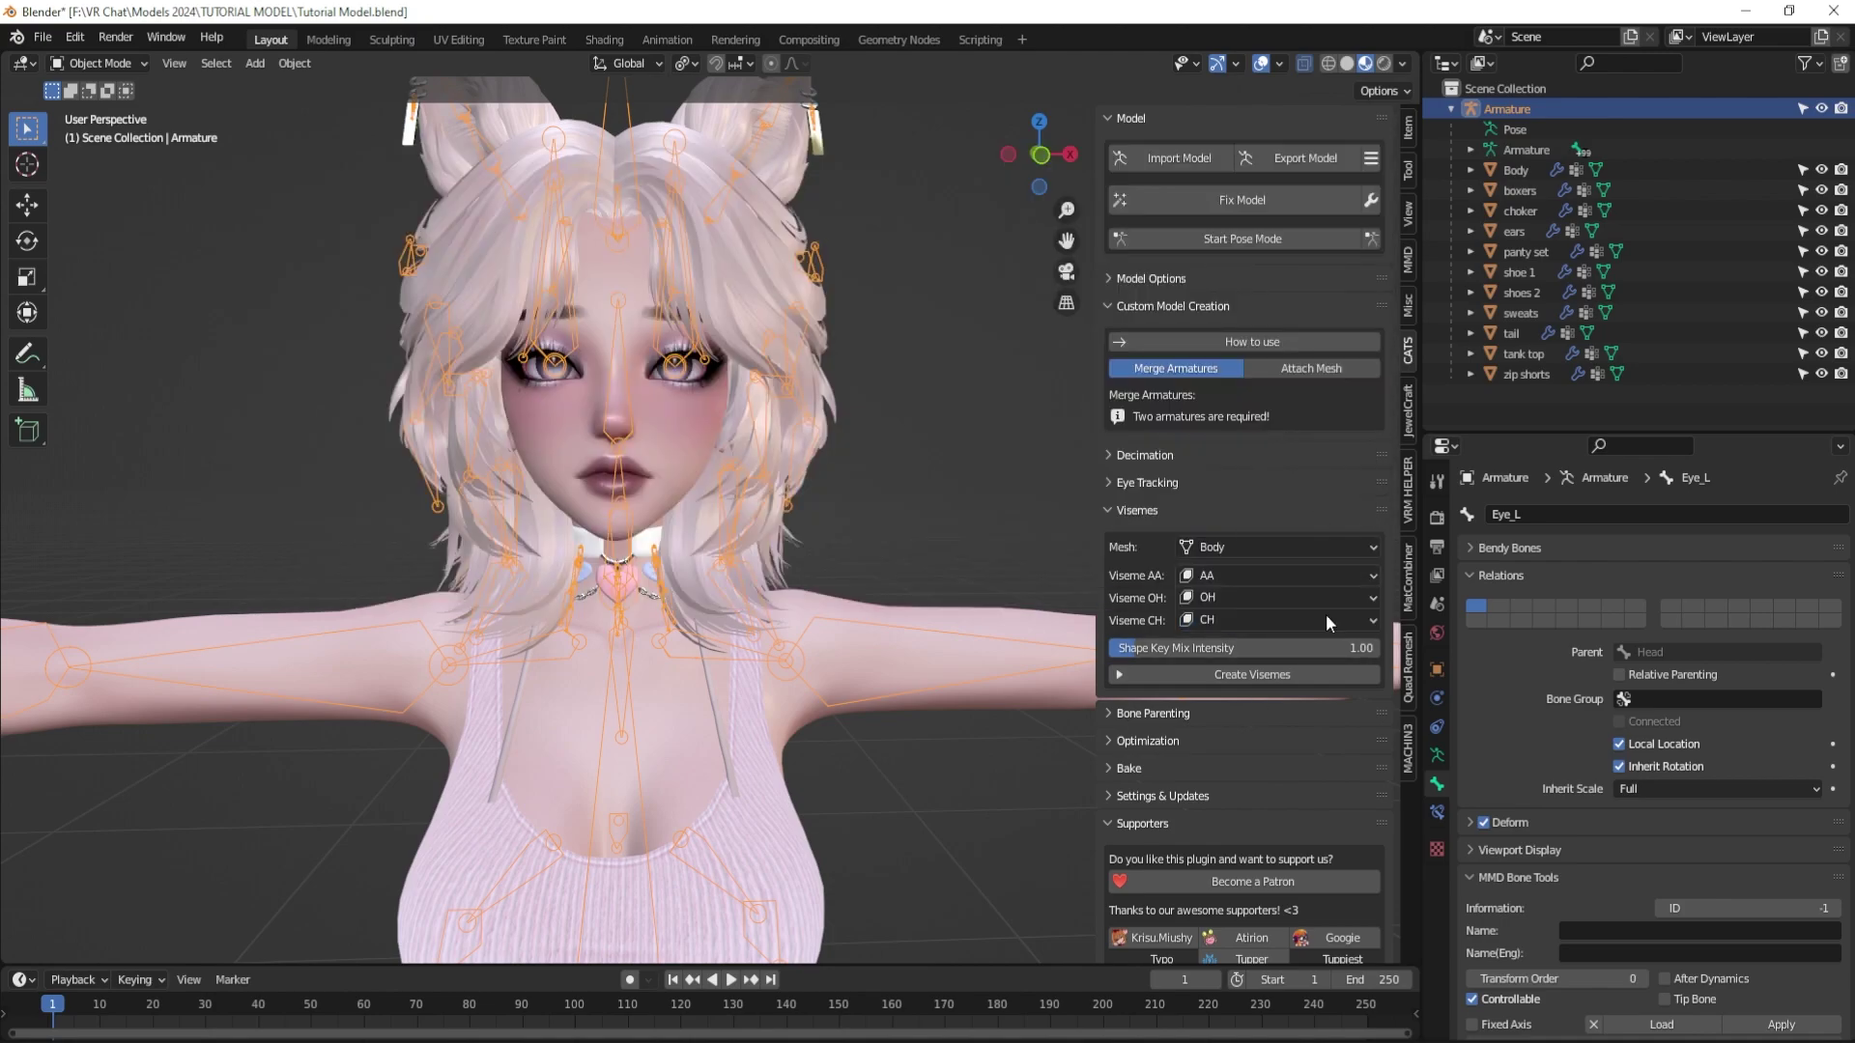
left_click(1242, 676)
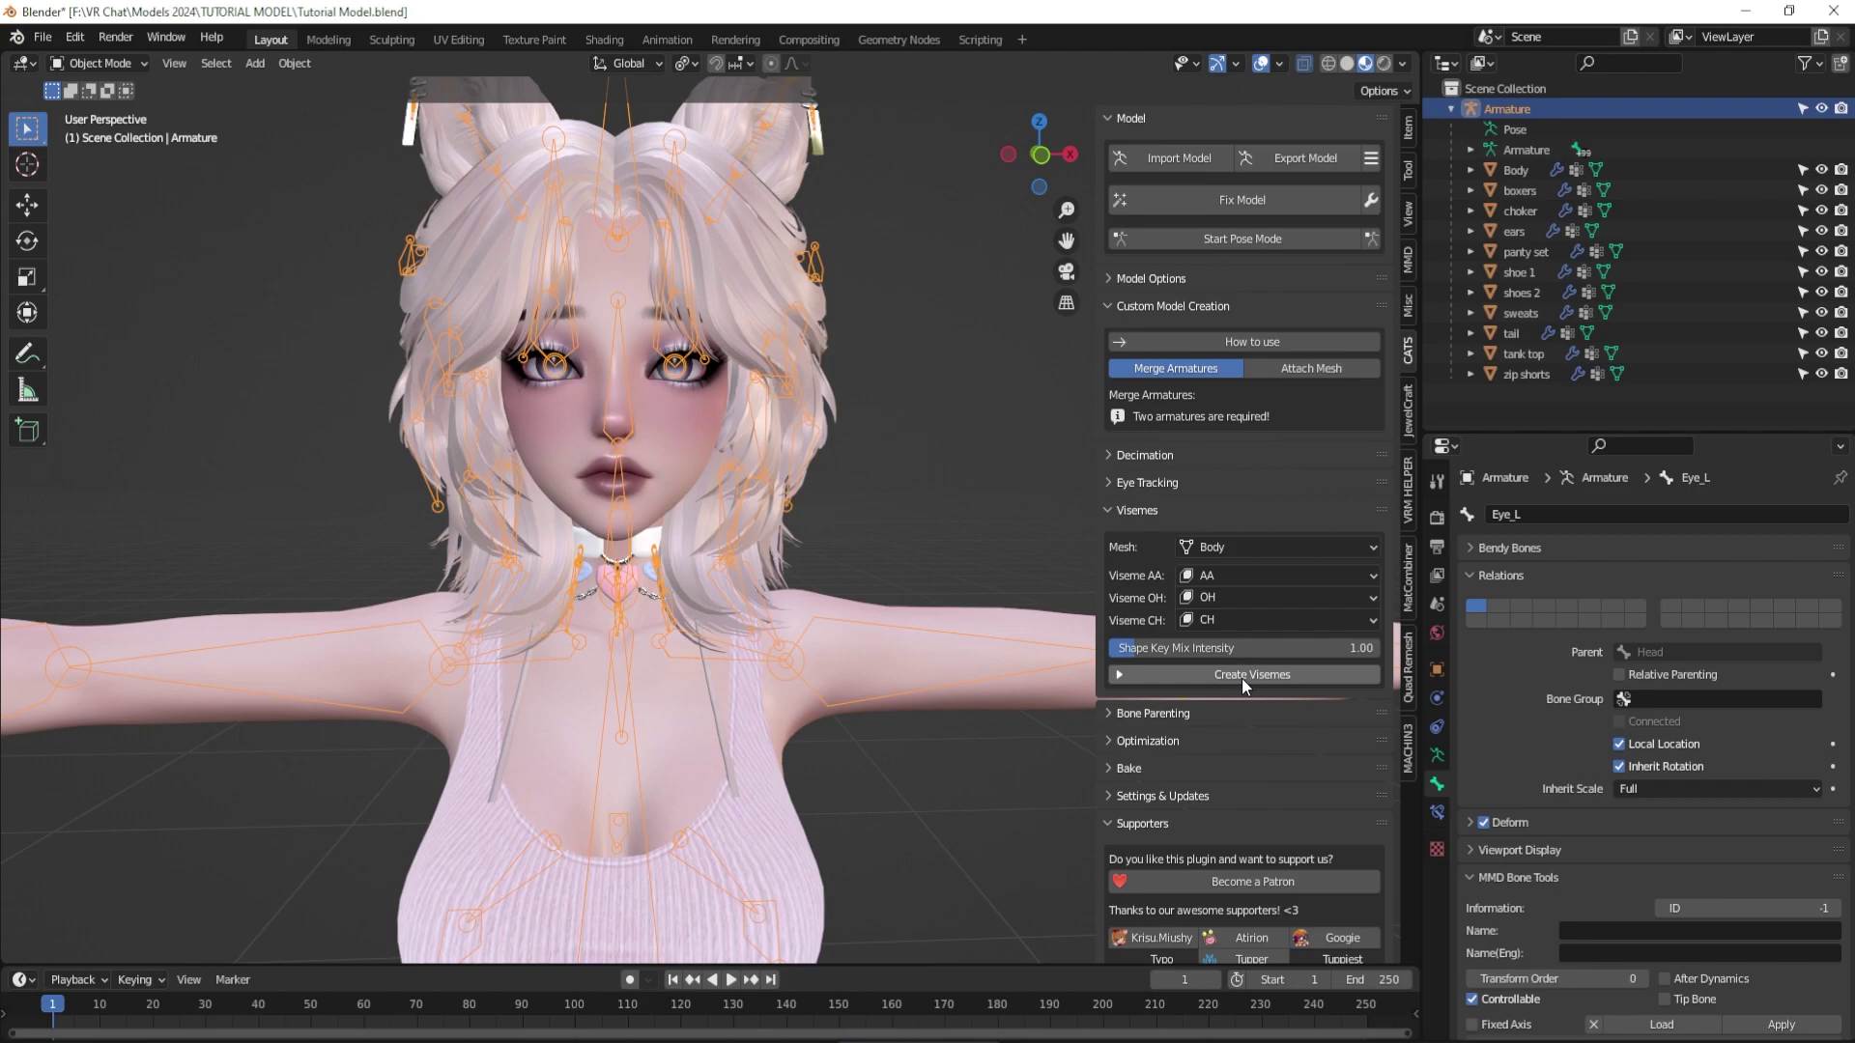
Collapse the Visemes panel, deselect all with Alt+A, frame the whole model and enlarge the outliner.
left_click(1114, 510)
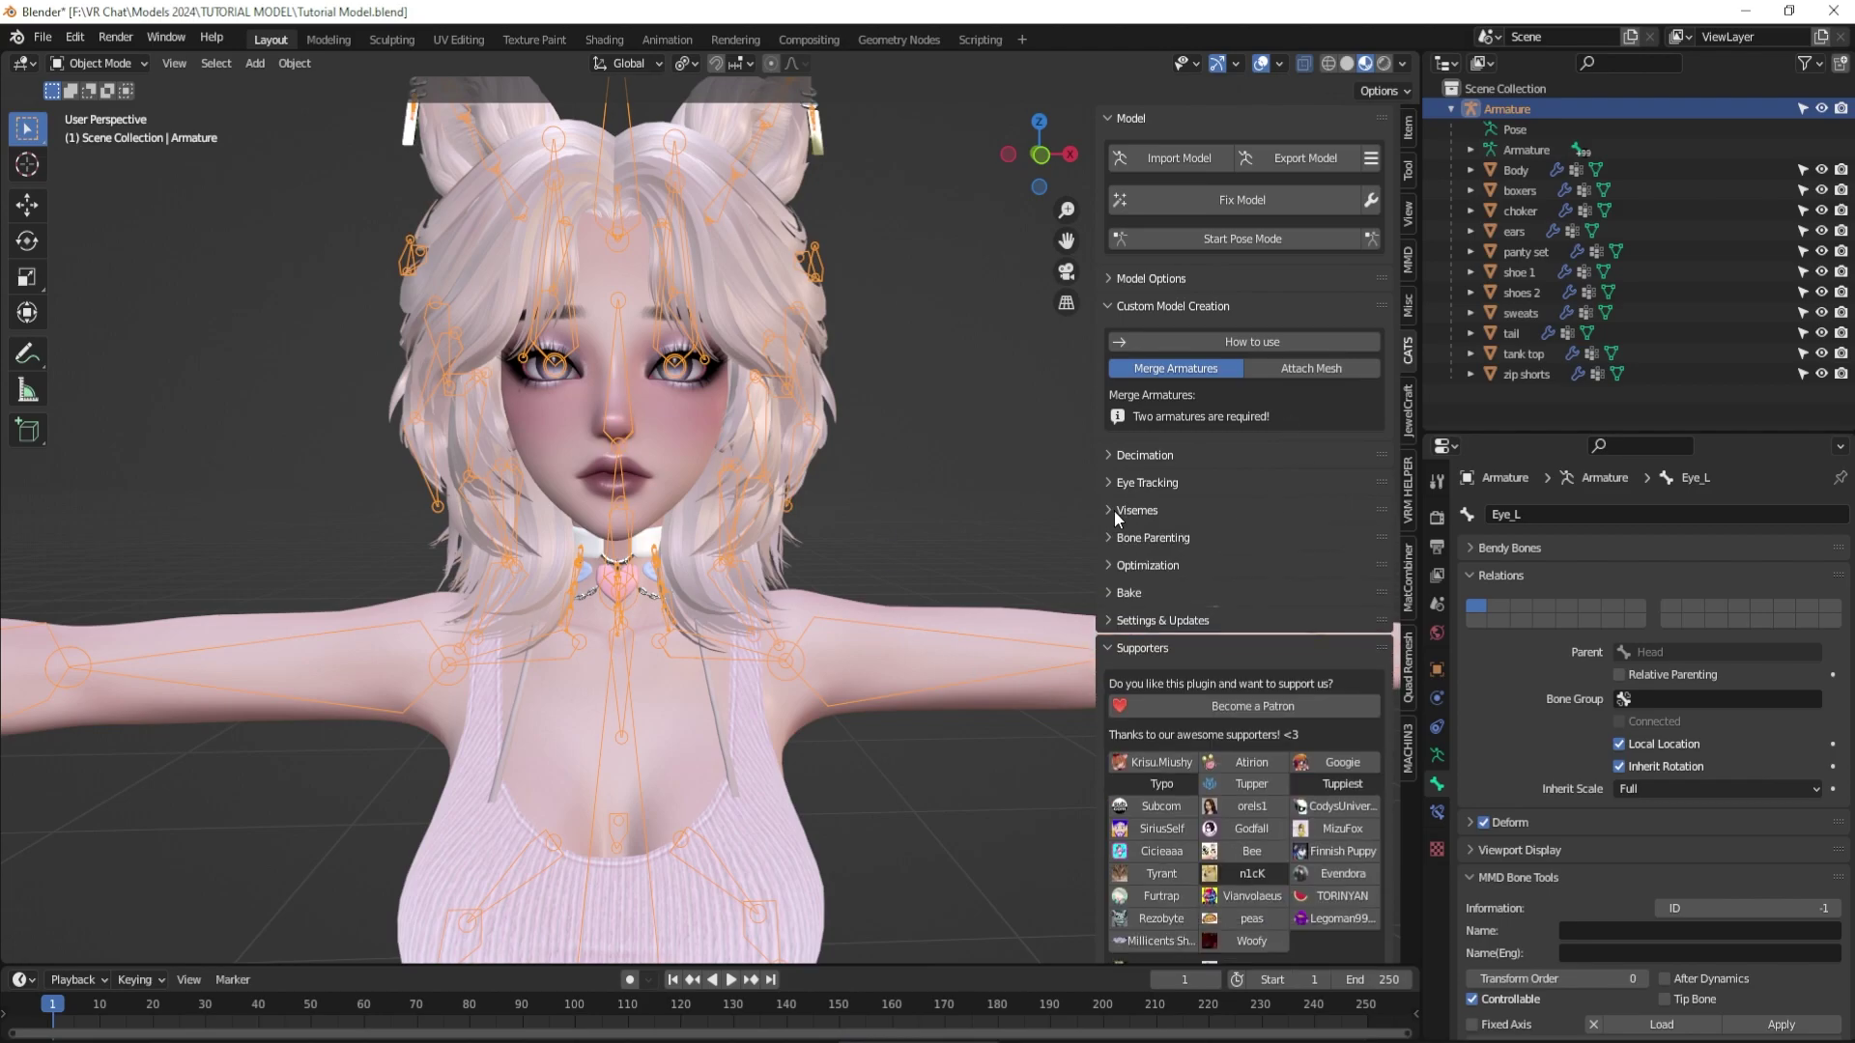
scroll(697, 525, "down", 2)
scroll(697, 531, "down", 3)
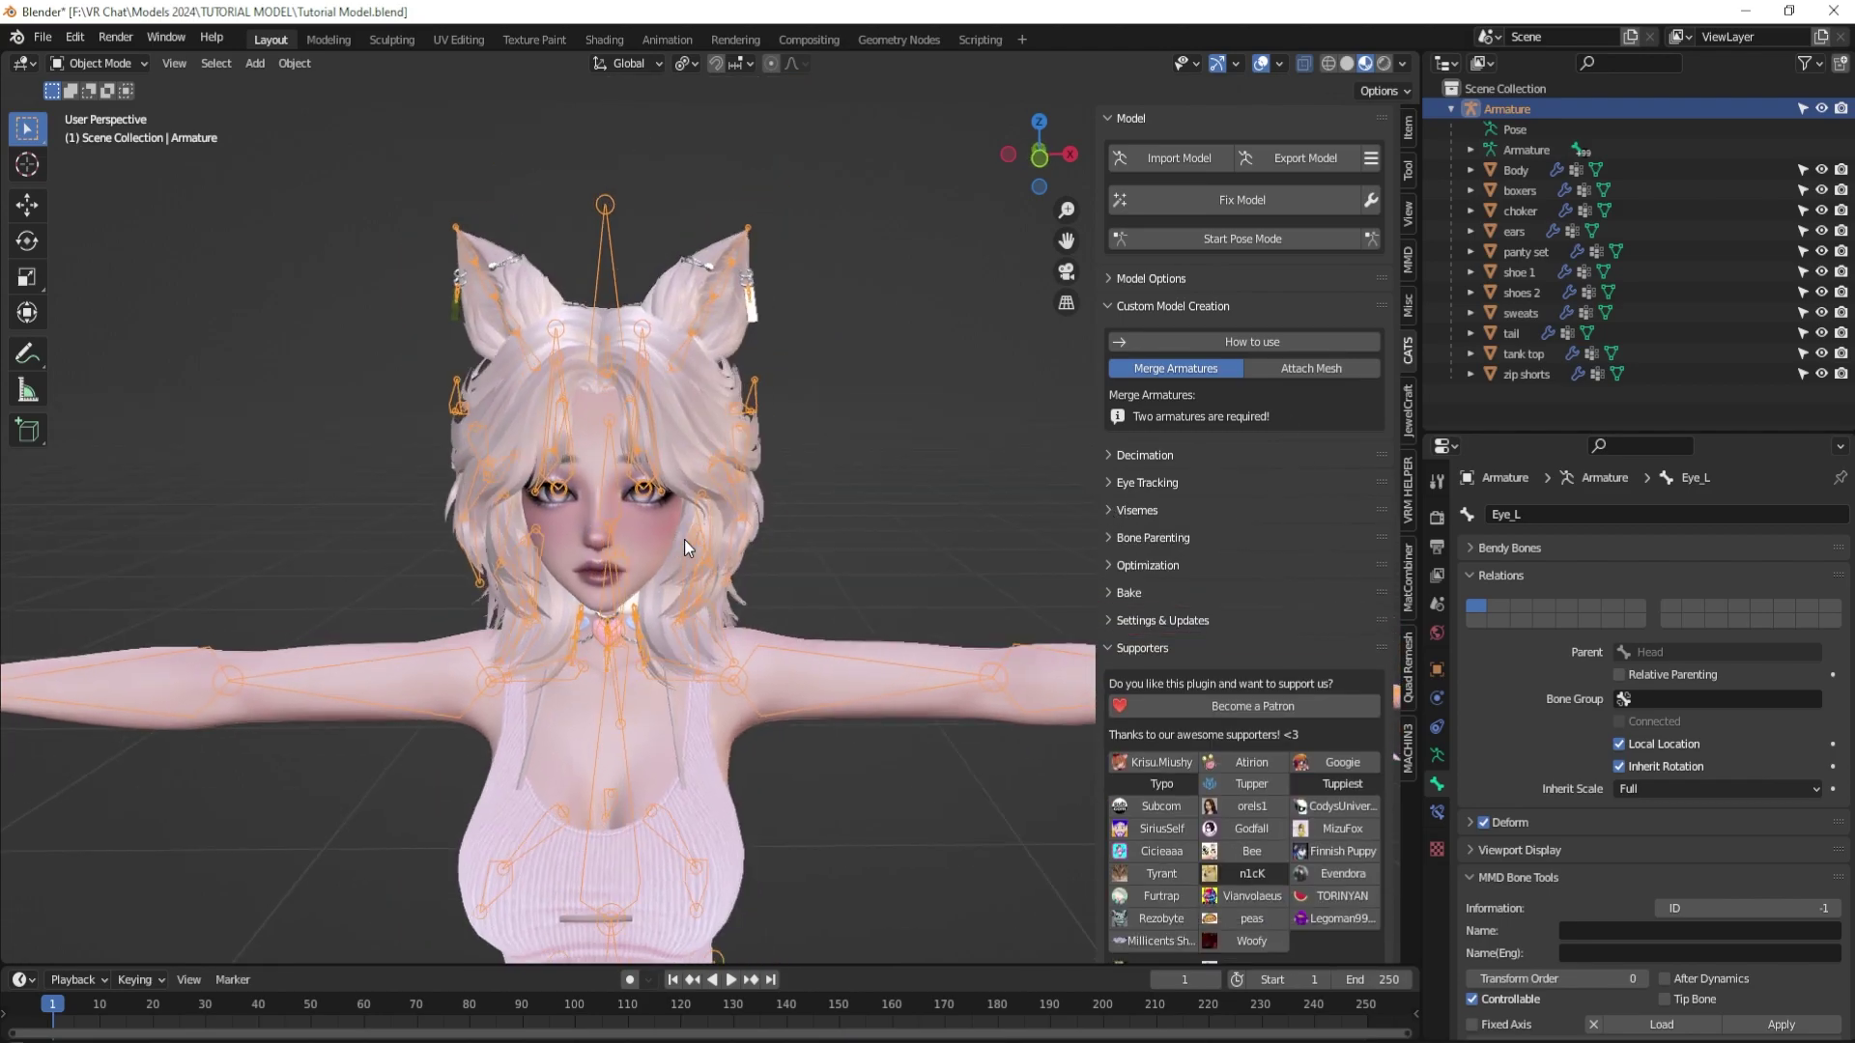
key("alt+a")
scroll(719, 584, "down", 2)
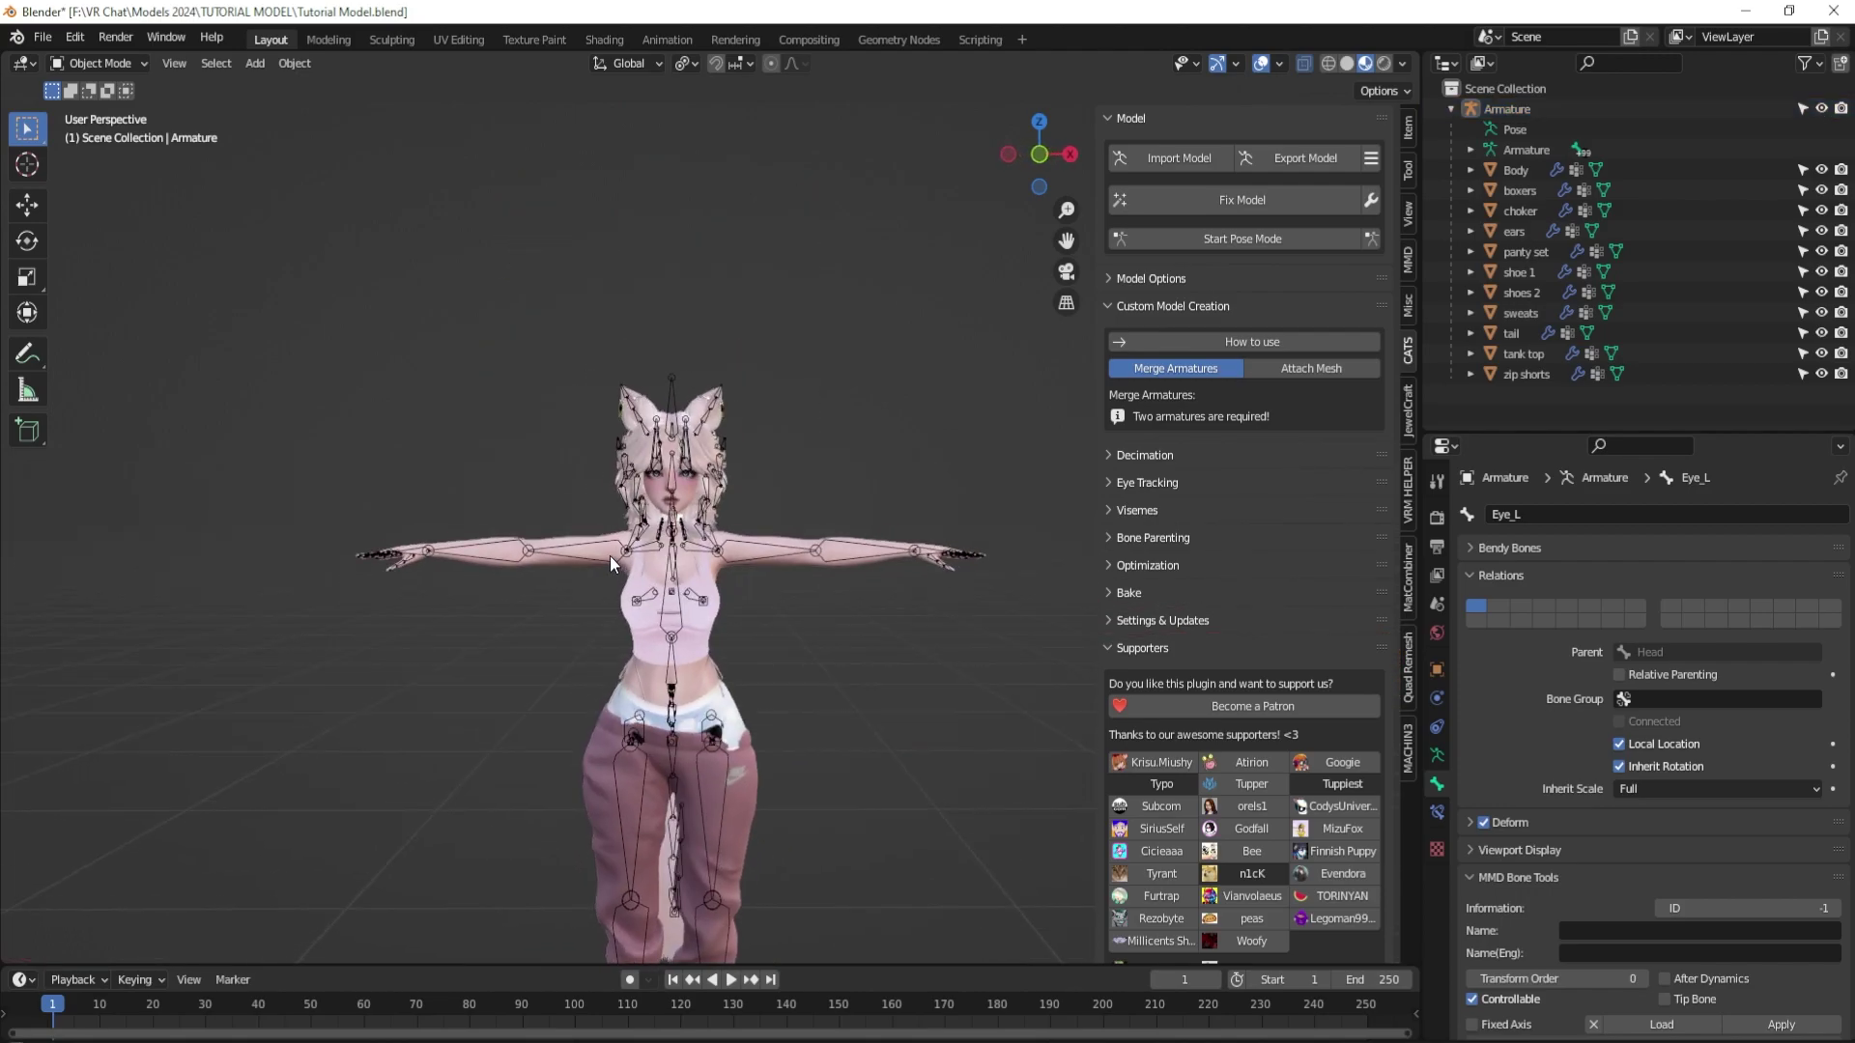
middle_click_drag(698, 634, 699, 460, "shift")
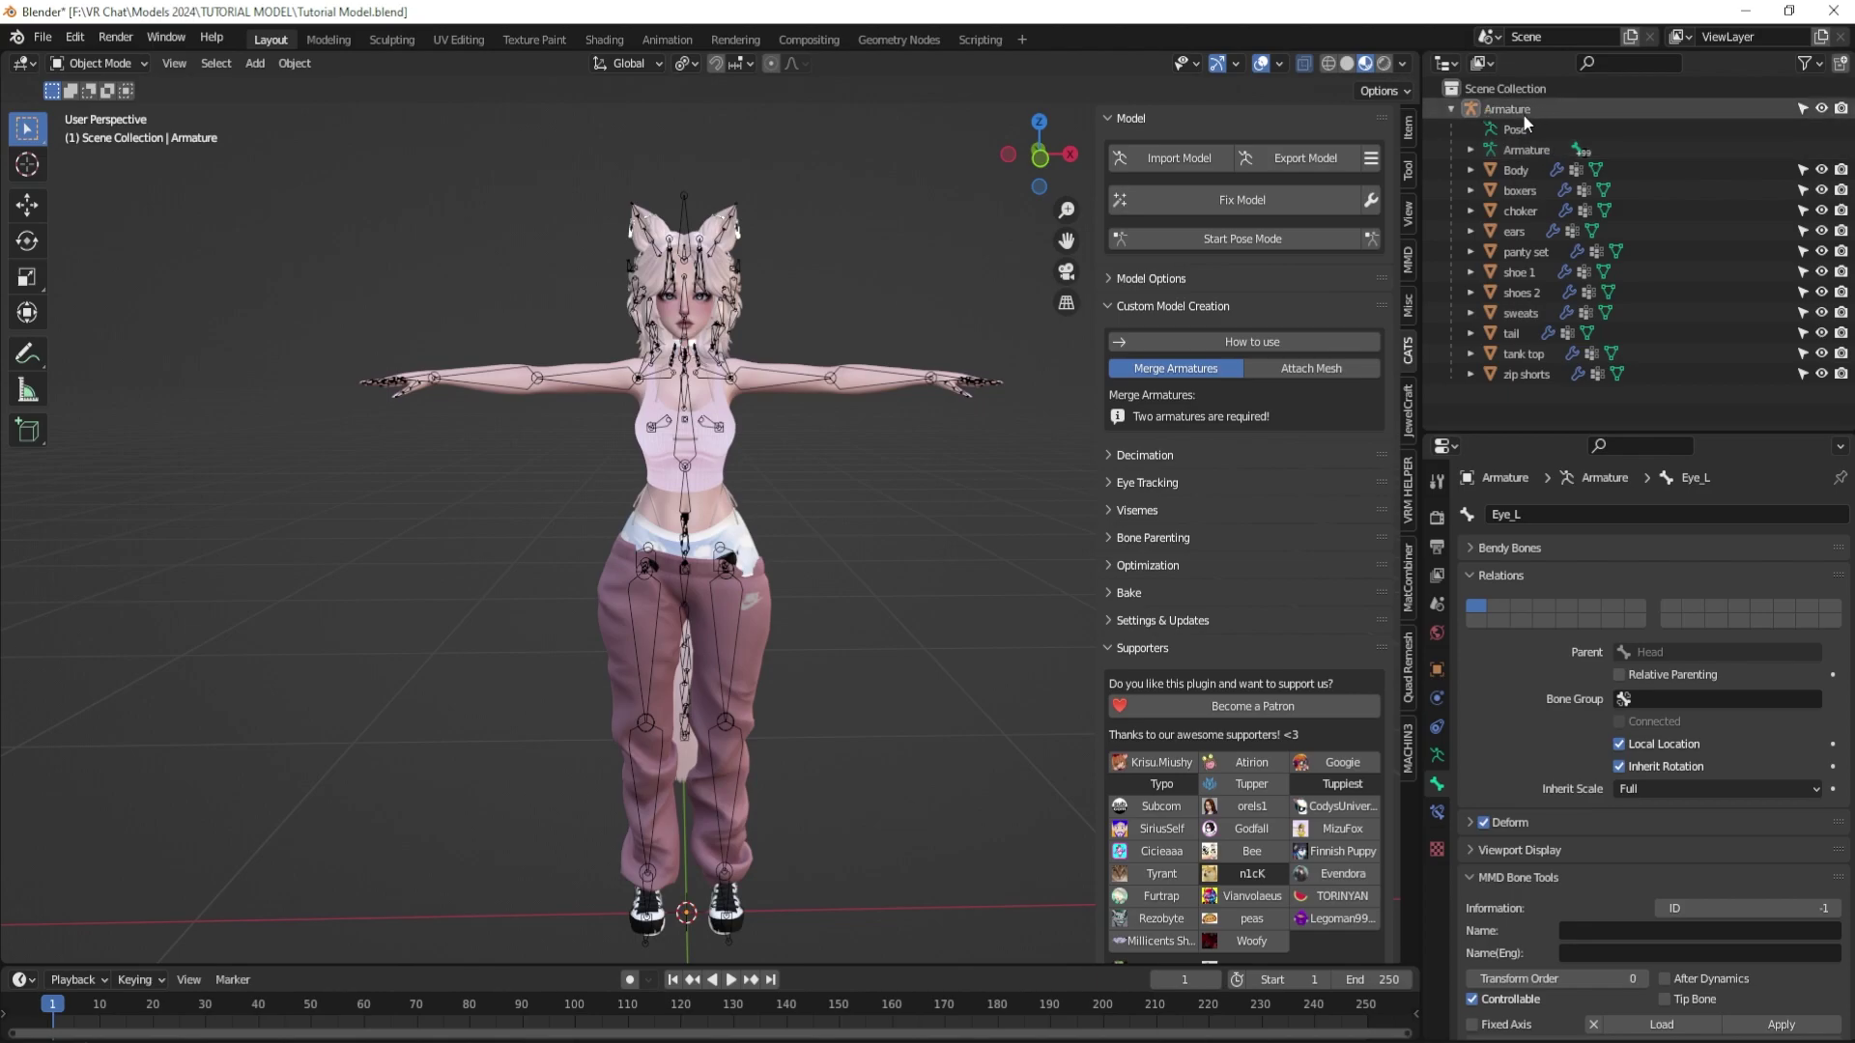
left_click_drag(1642, 435, 1642, 637)
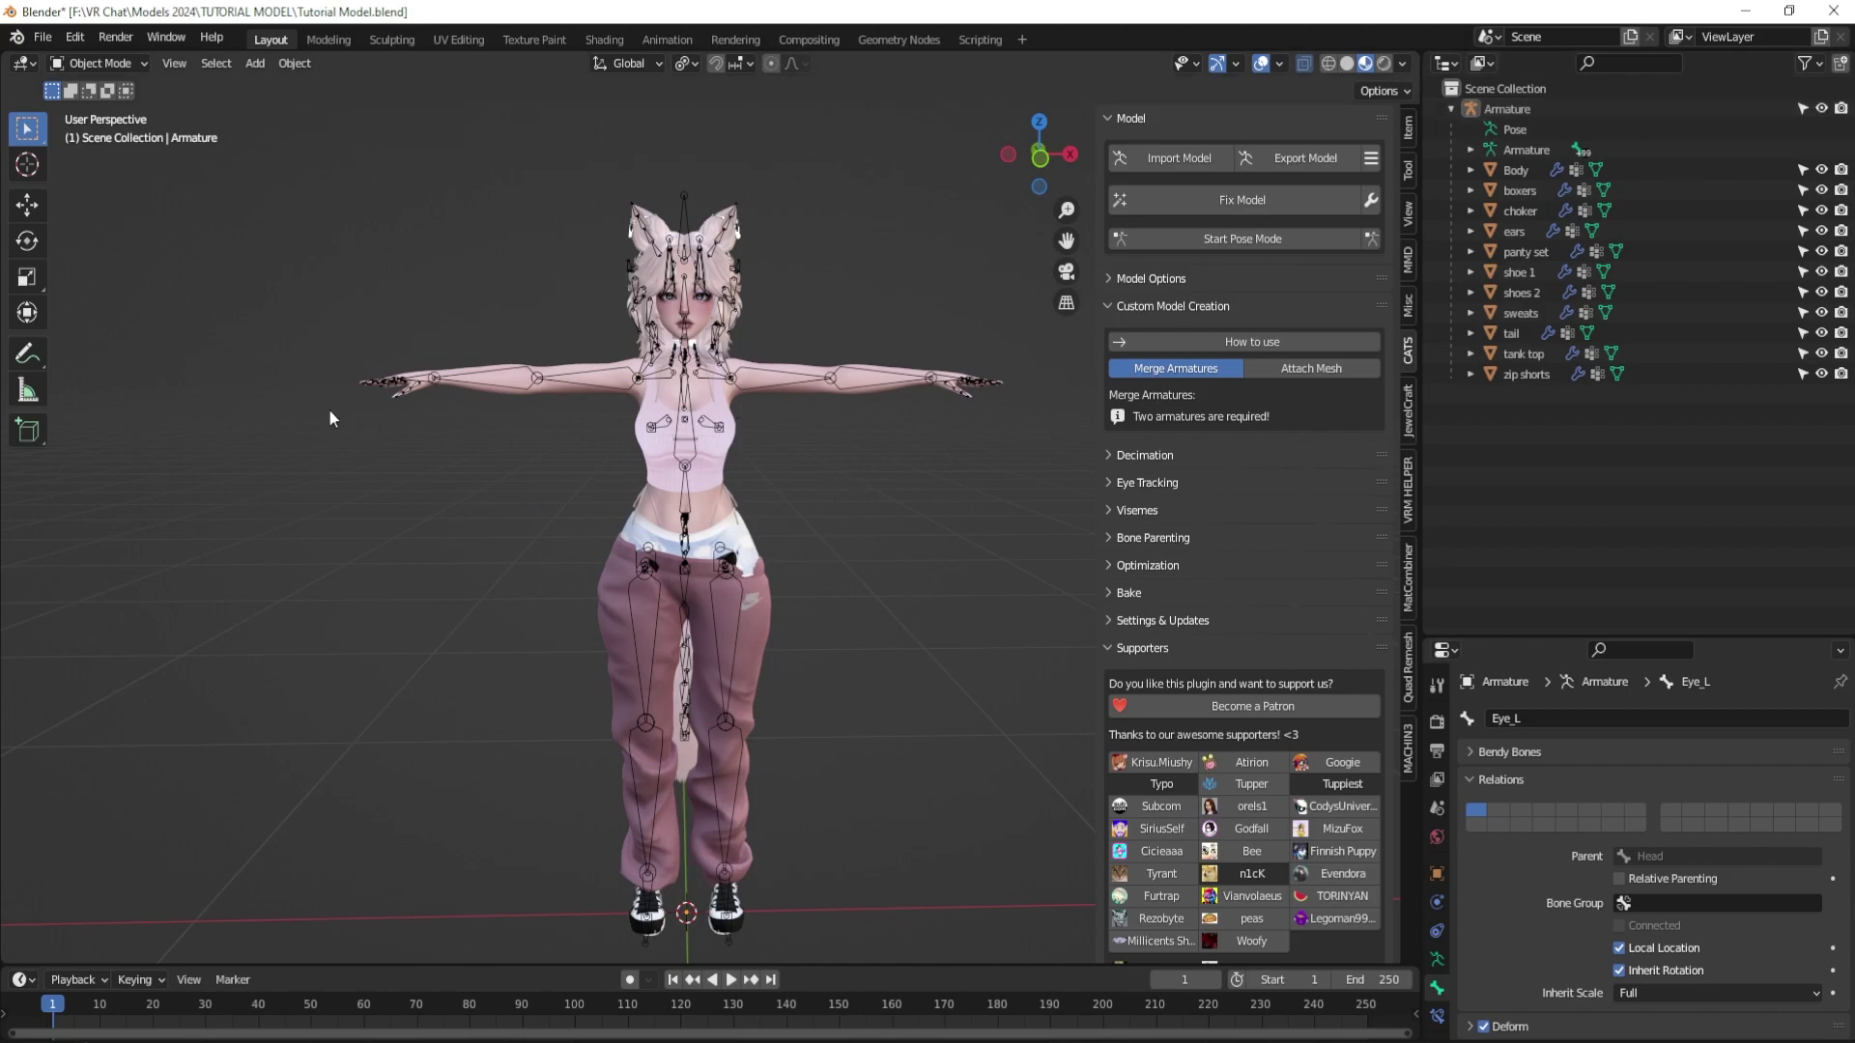
Export the whole avatar as the FBX file 'Tutorial Model', then look over the model.
left_click(44, 38)
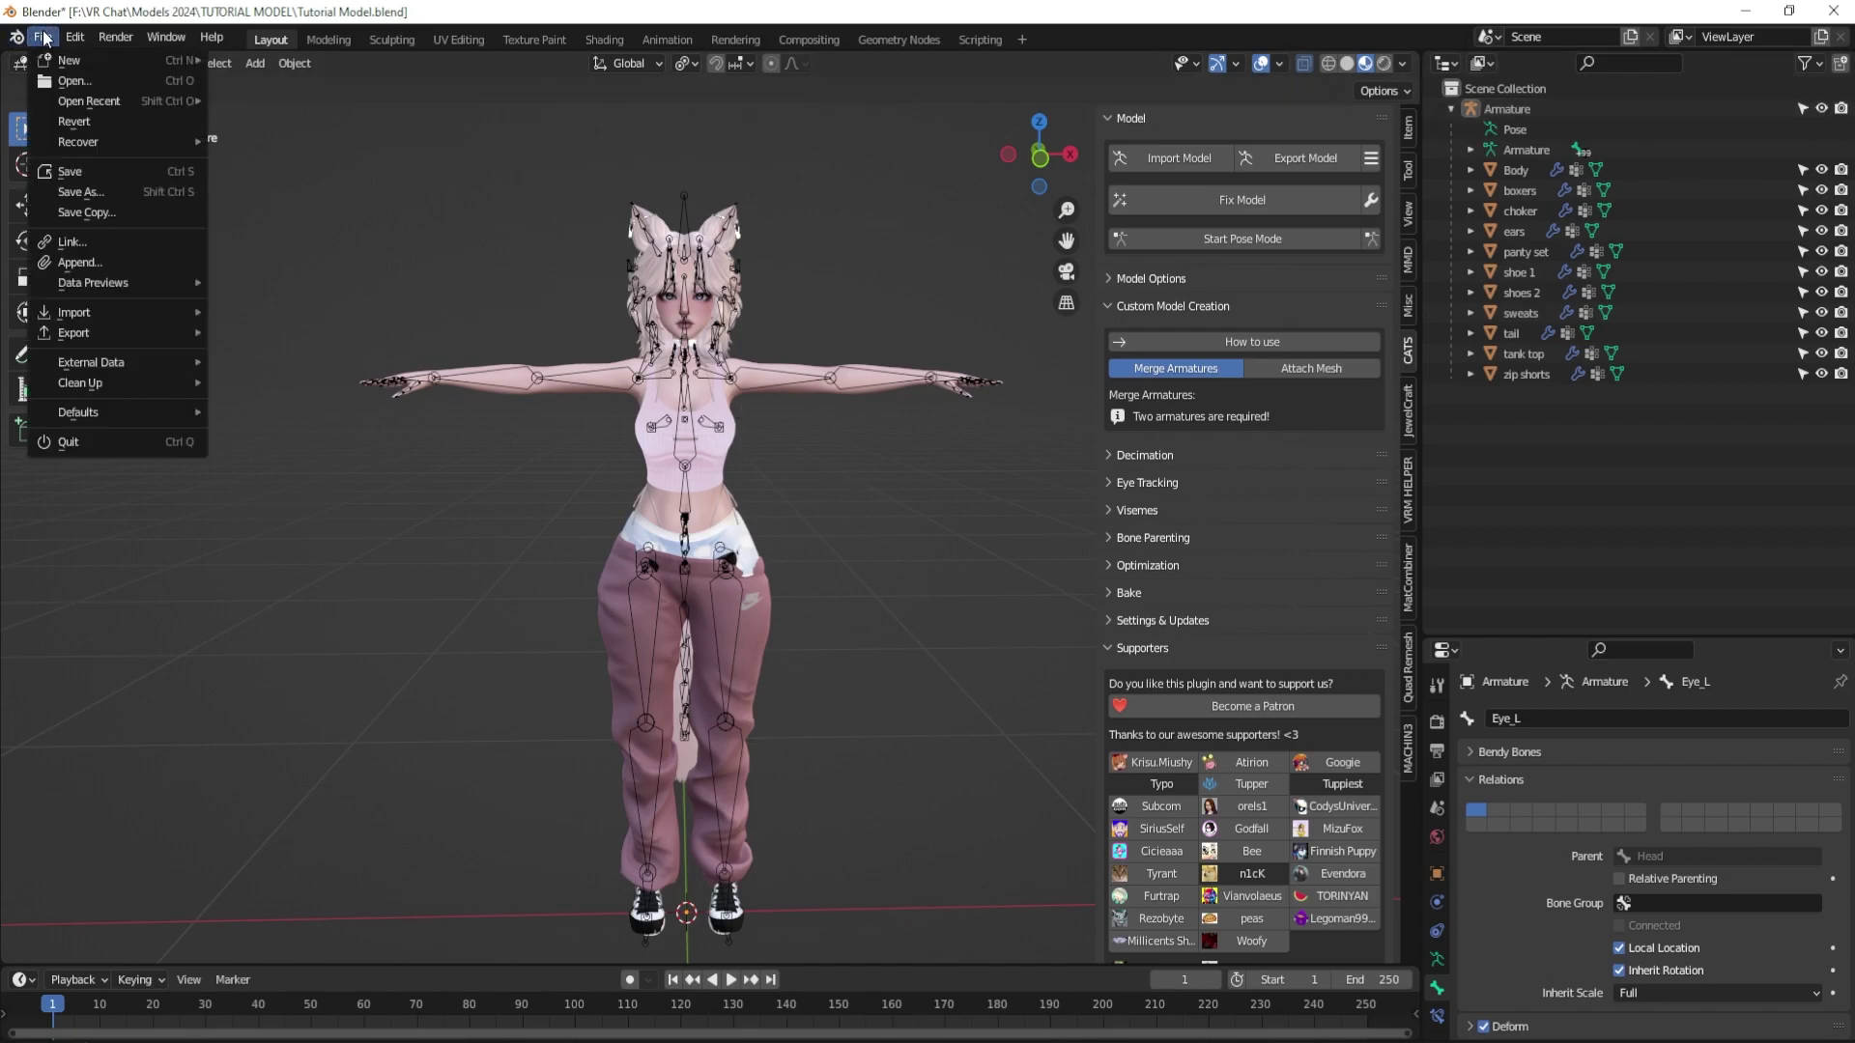
mouse_move(114, 335)
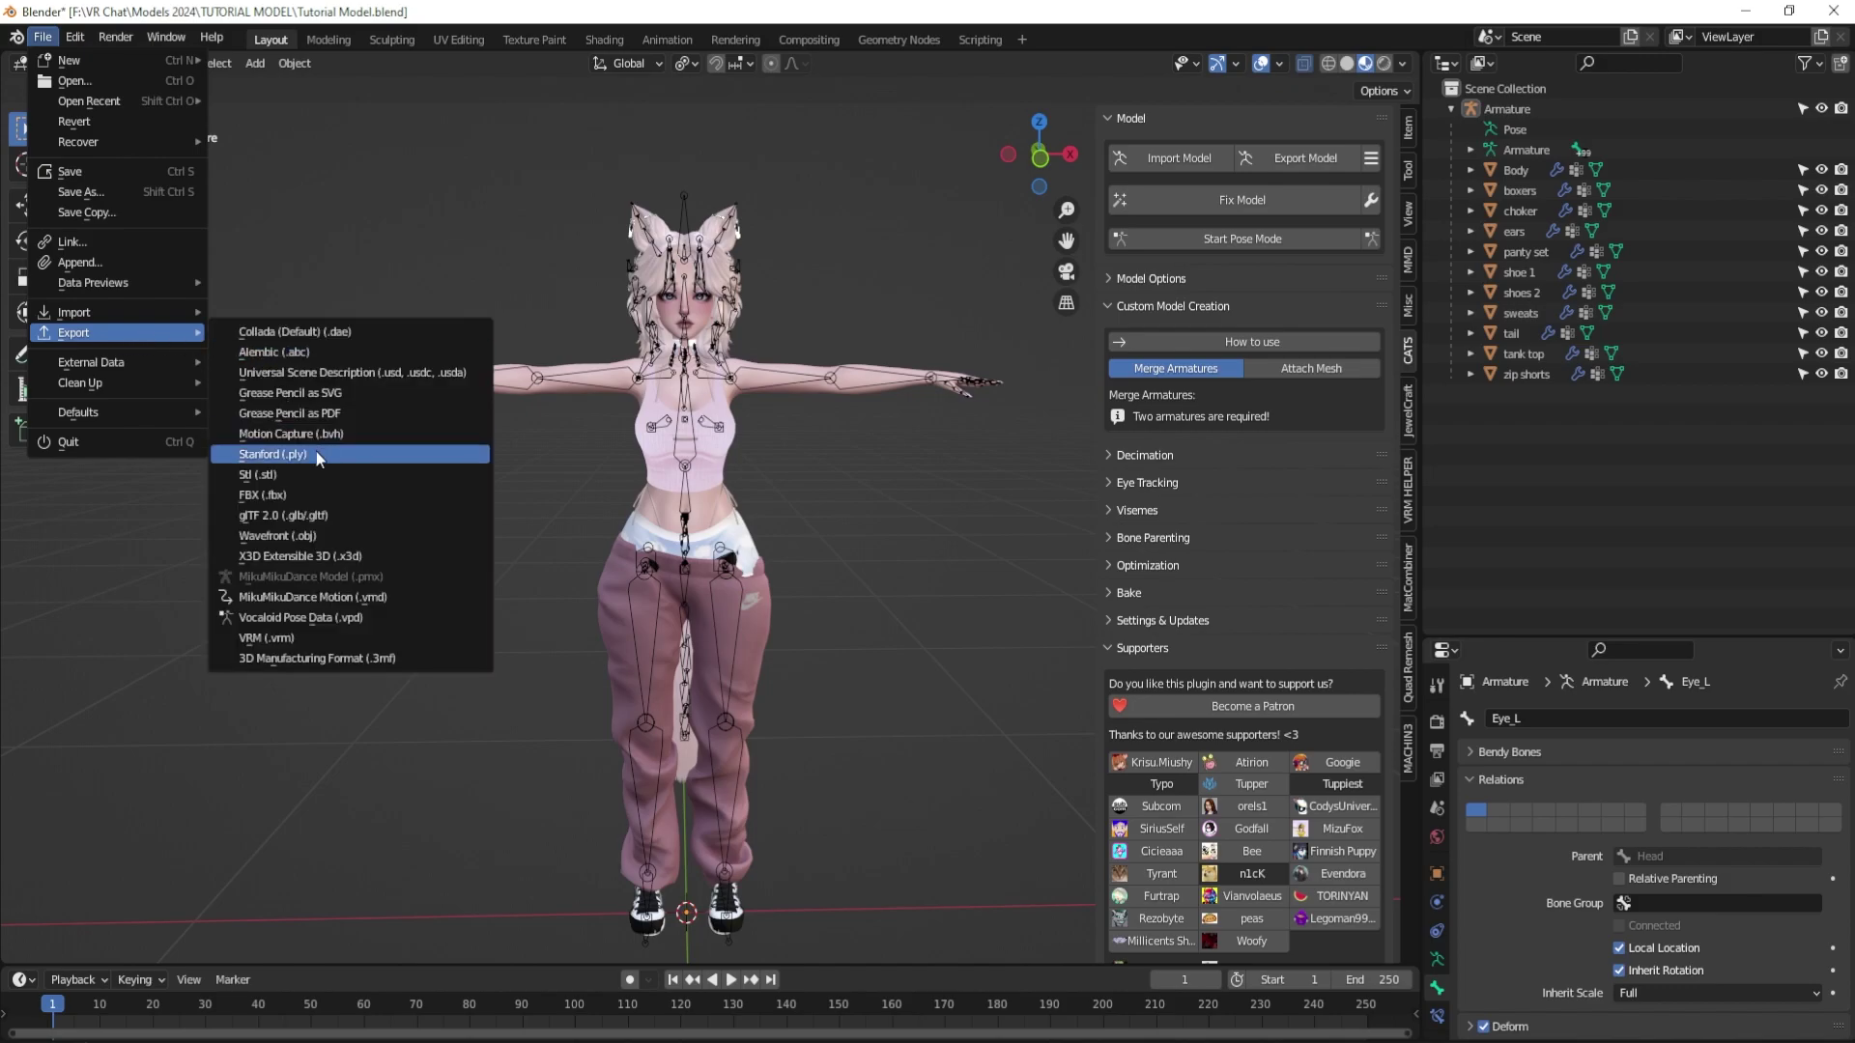
left_click(275, 498)
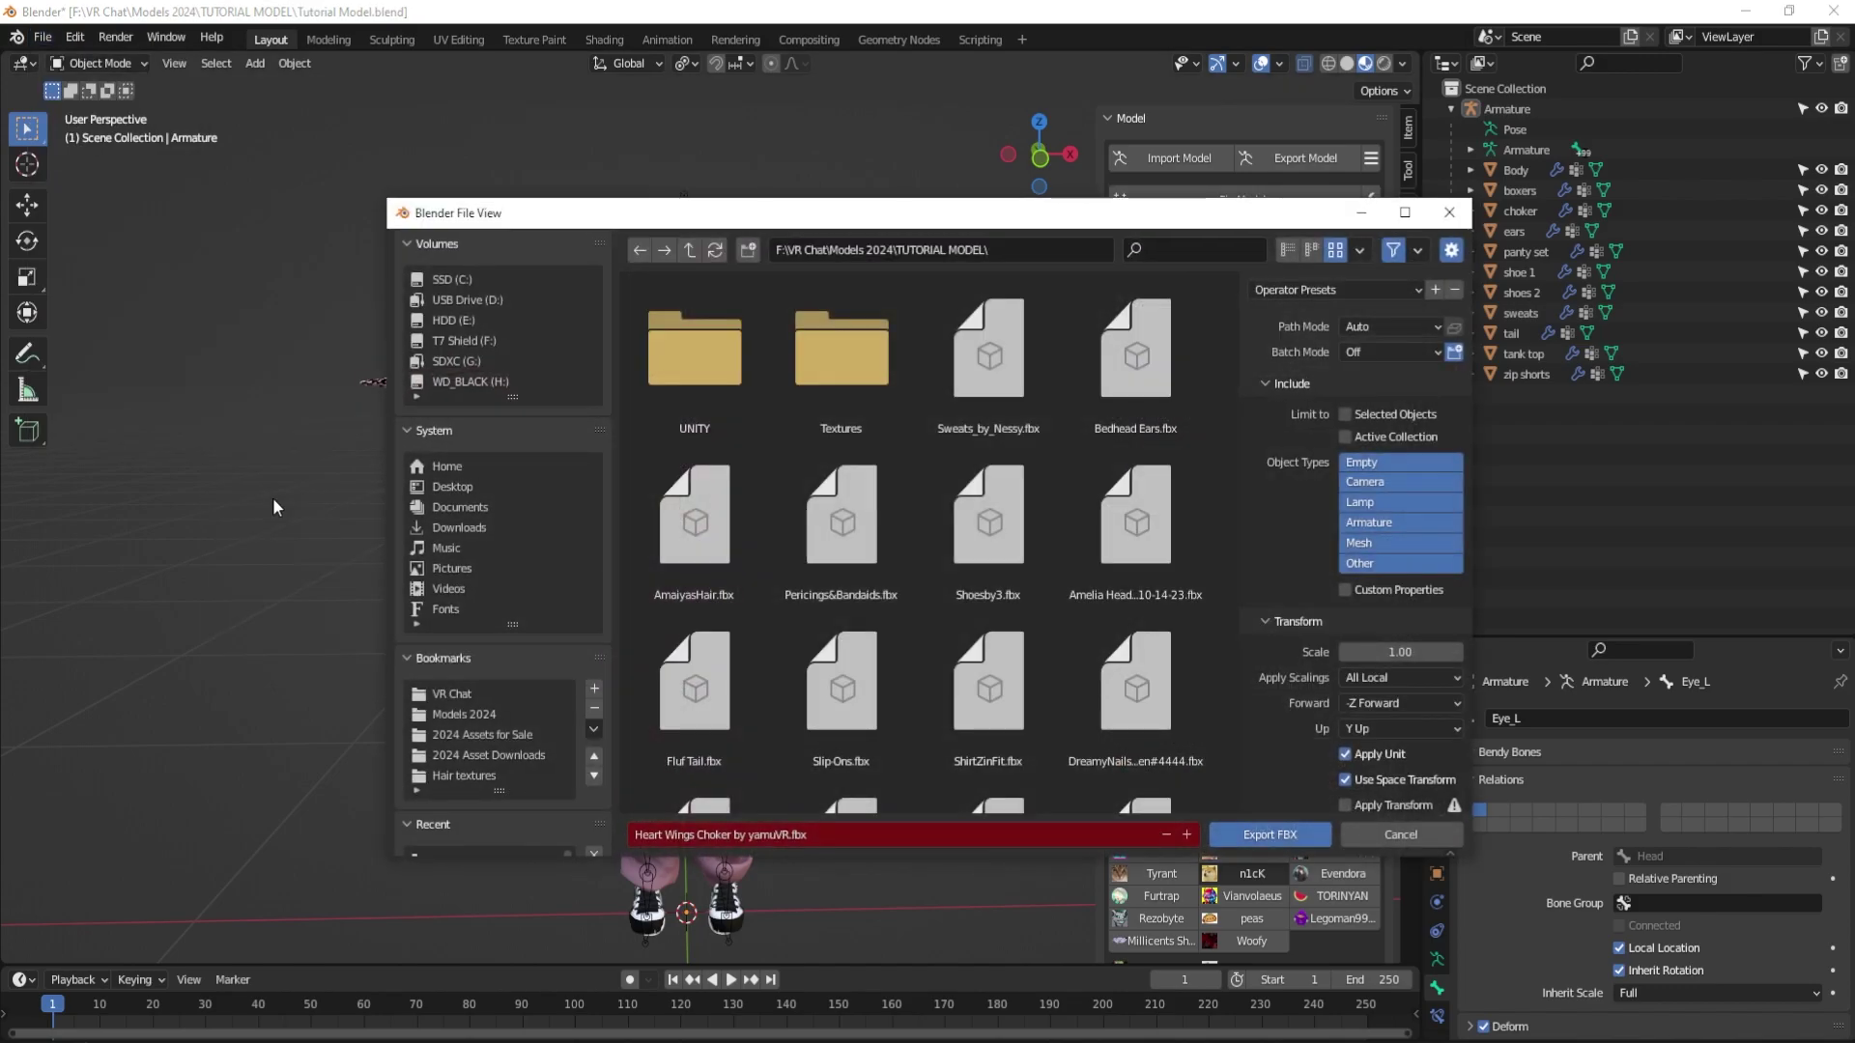
left_click(889, 834)
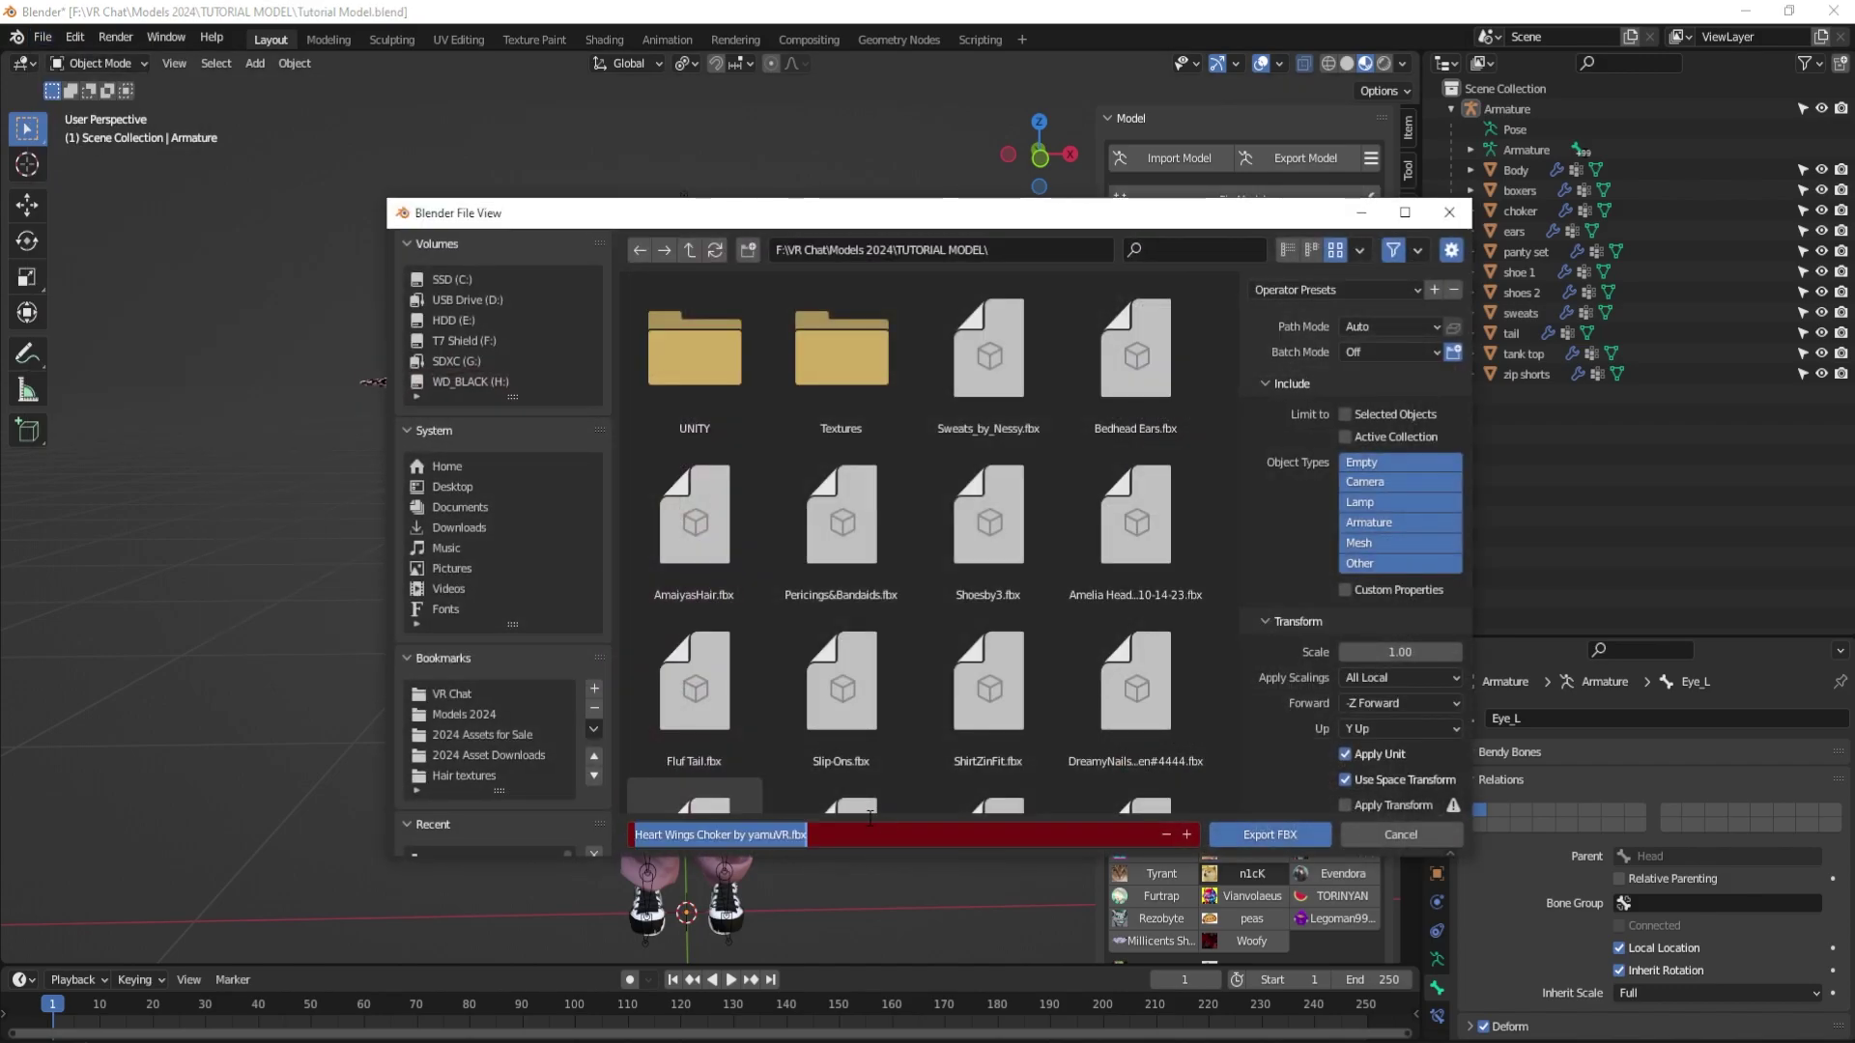
type("Tutorial Model")
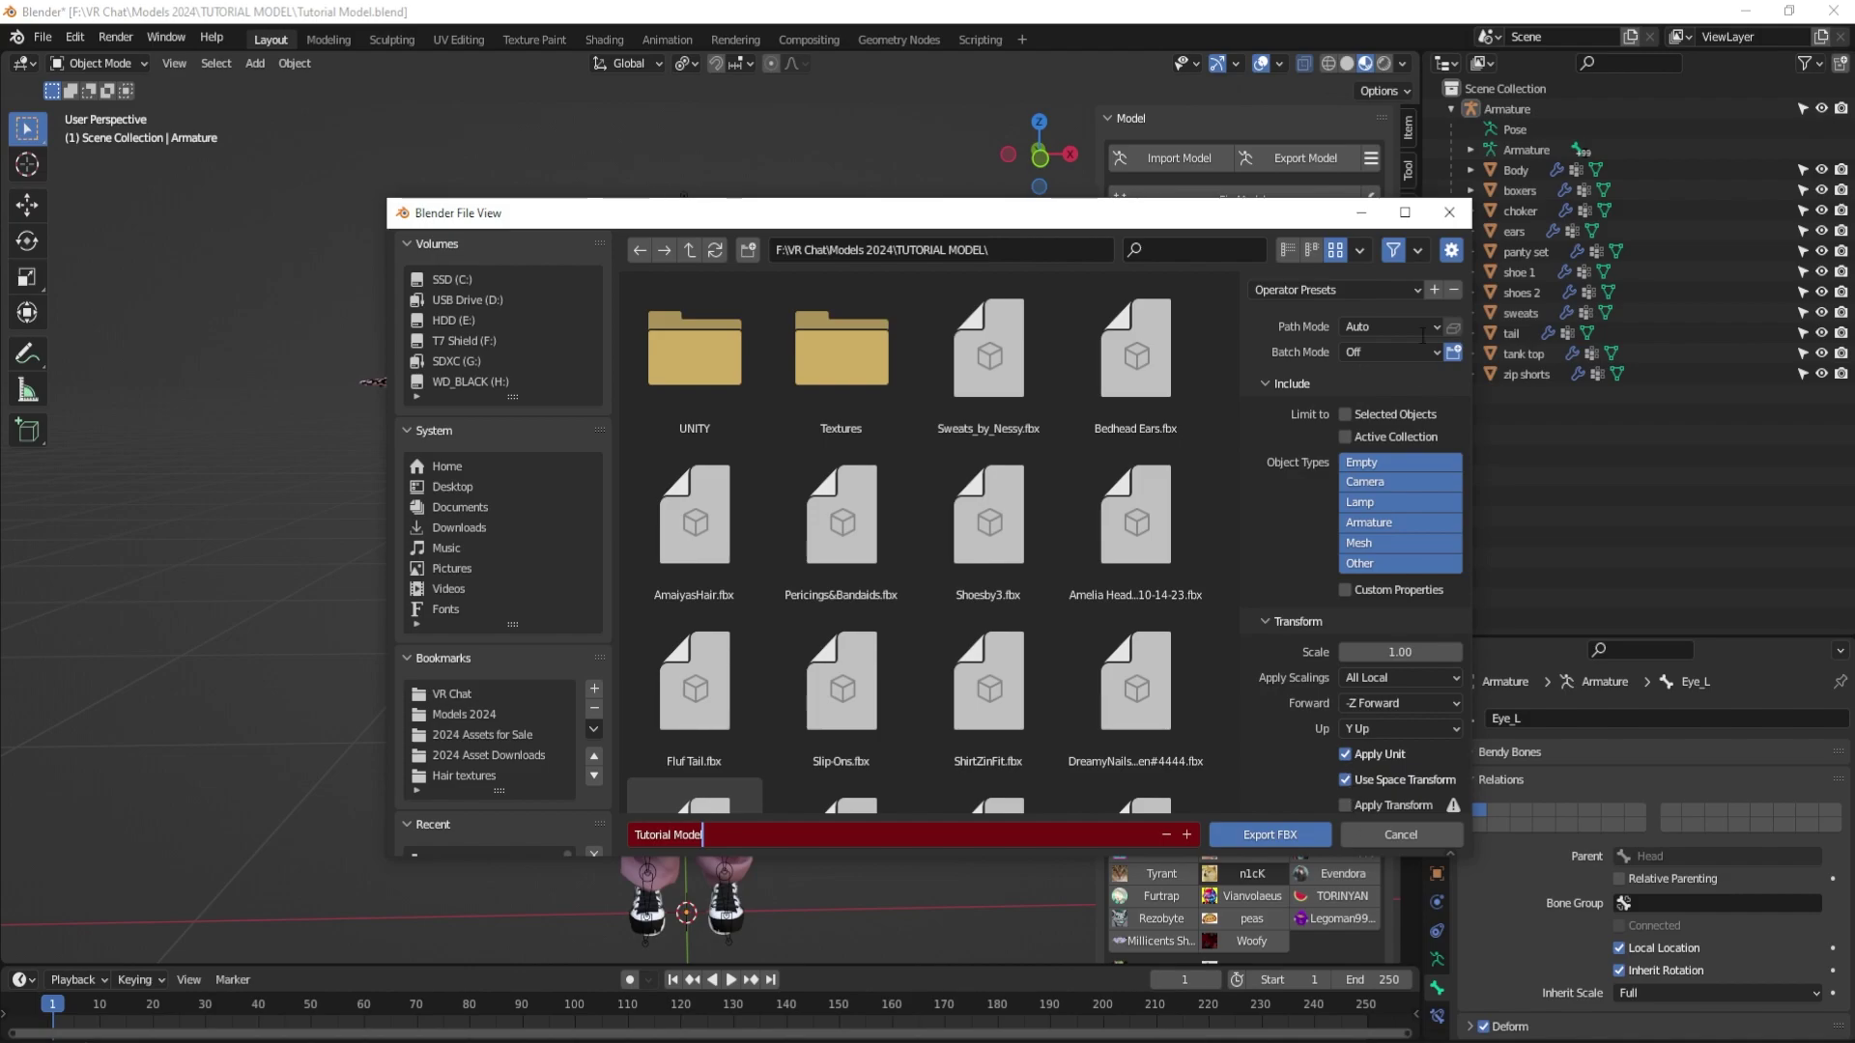
left_click(1271, 831)
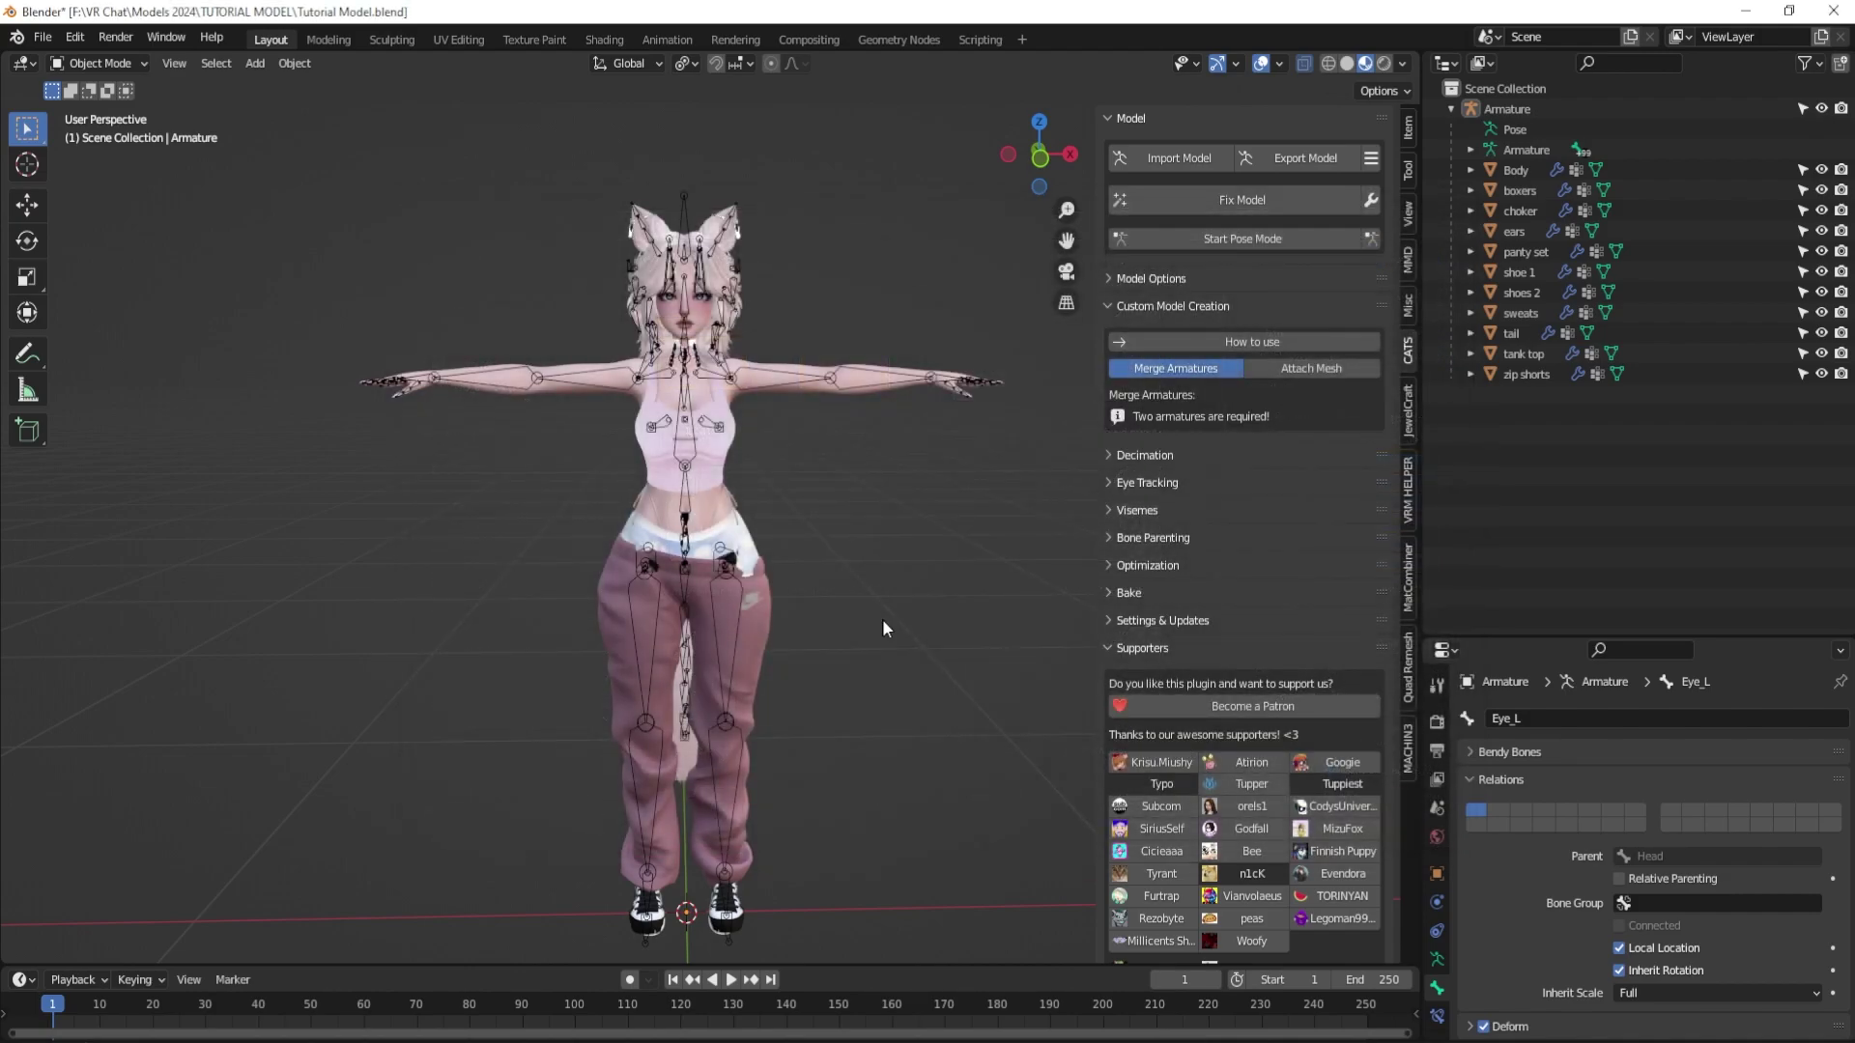
scroll(784, 489, "down", 6)
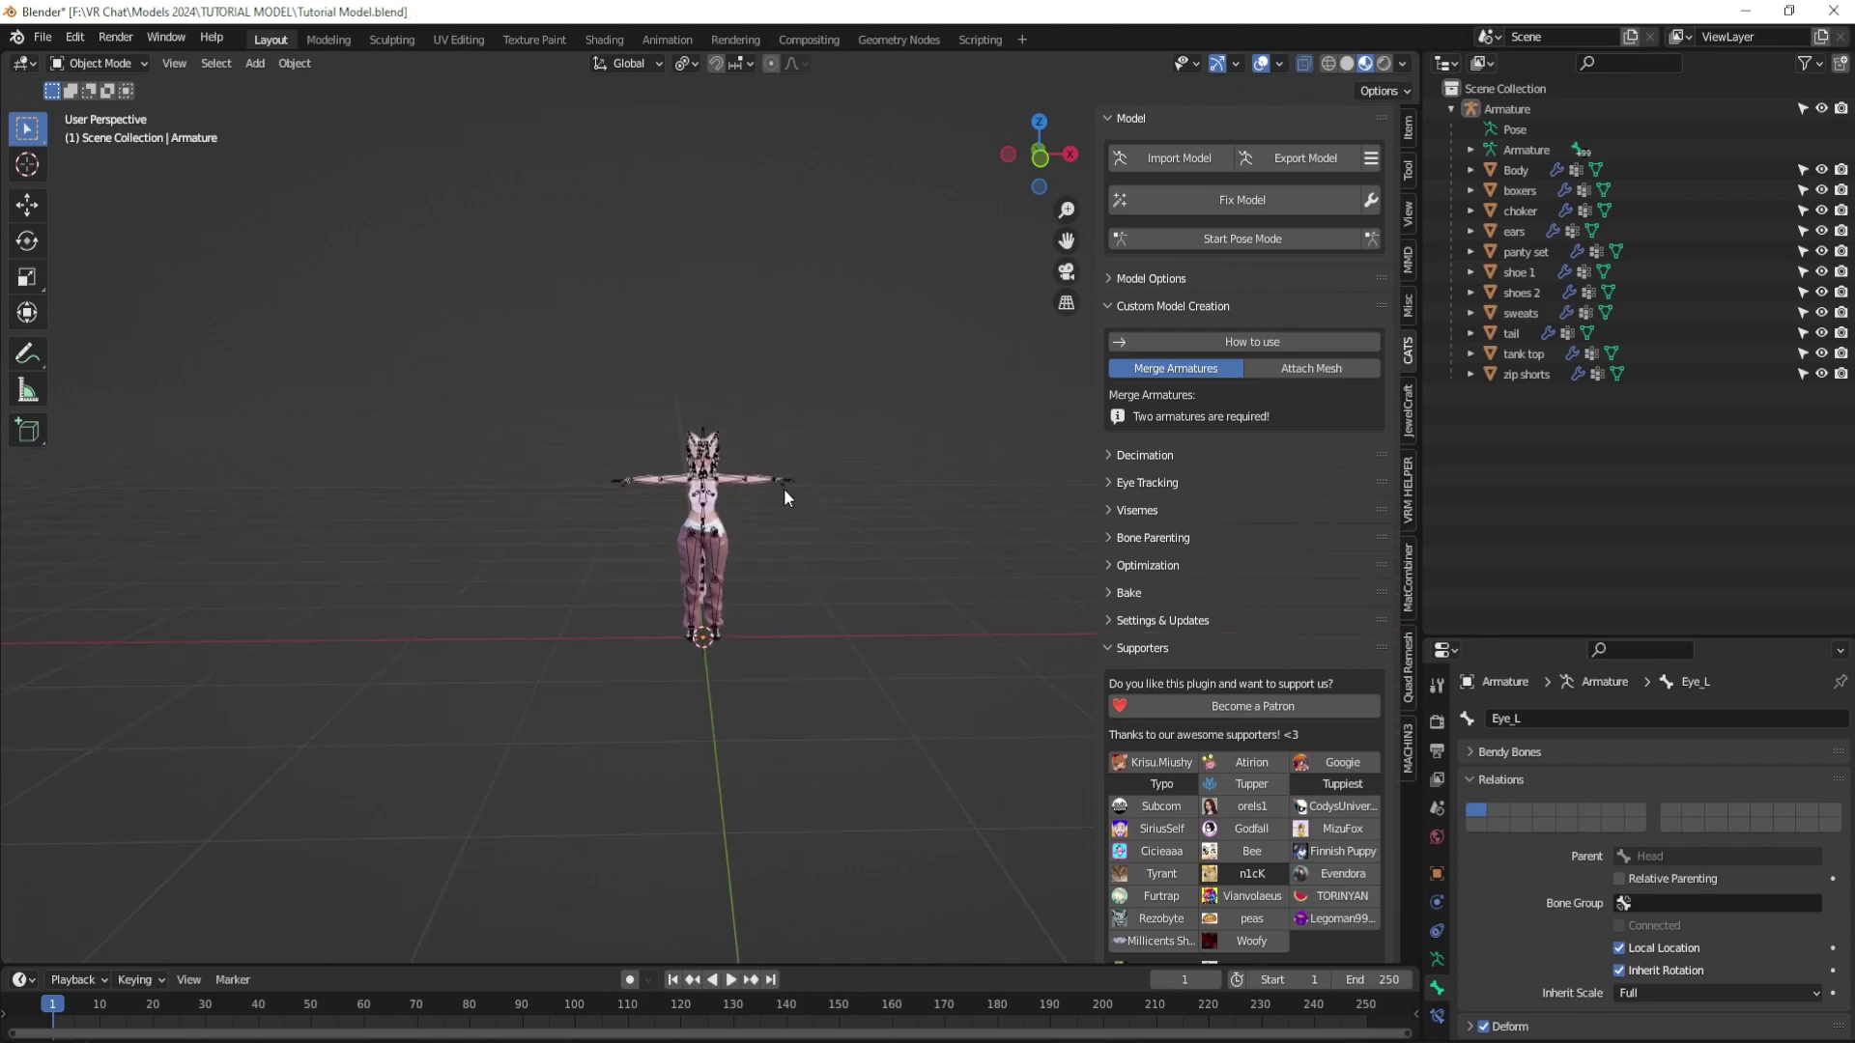
scroll(785, 491, "up", 2)
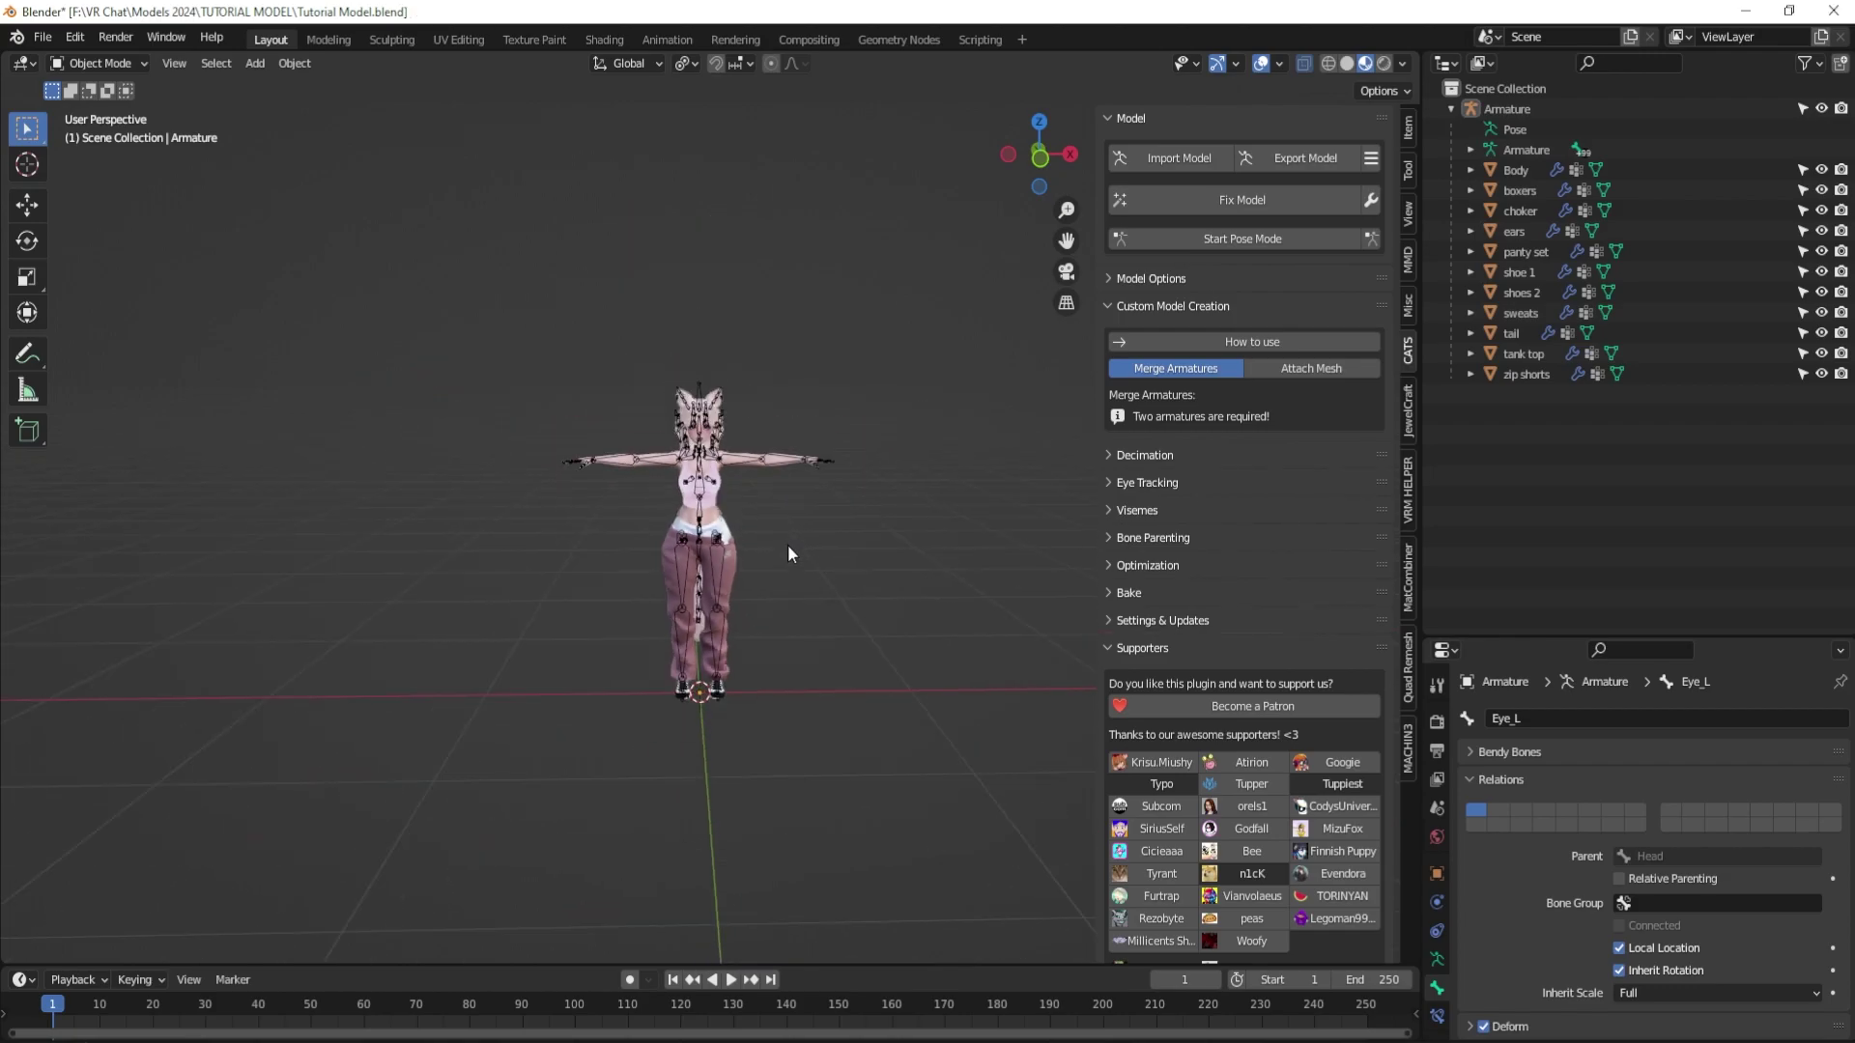
scroll(787, 548, "up", 3)
mouse_move(828, 549)
middle_mouse_down()
mouse_move(767, 566)
mouse_move(898, 558)
mouse_move(789, 554)
mouse_move(908, 525)
mouse_move(904, 550)
mouse_move(821, 560)
middle_mouse_up()
Create a new folder named SOURCE in the TUTORIAL MODEL folder.
key("alt+Tab")
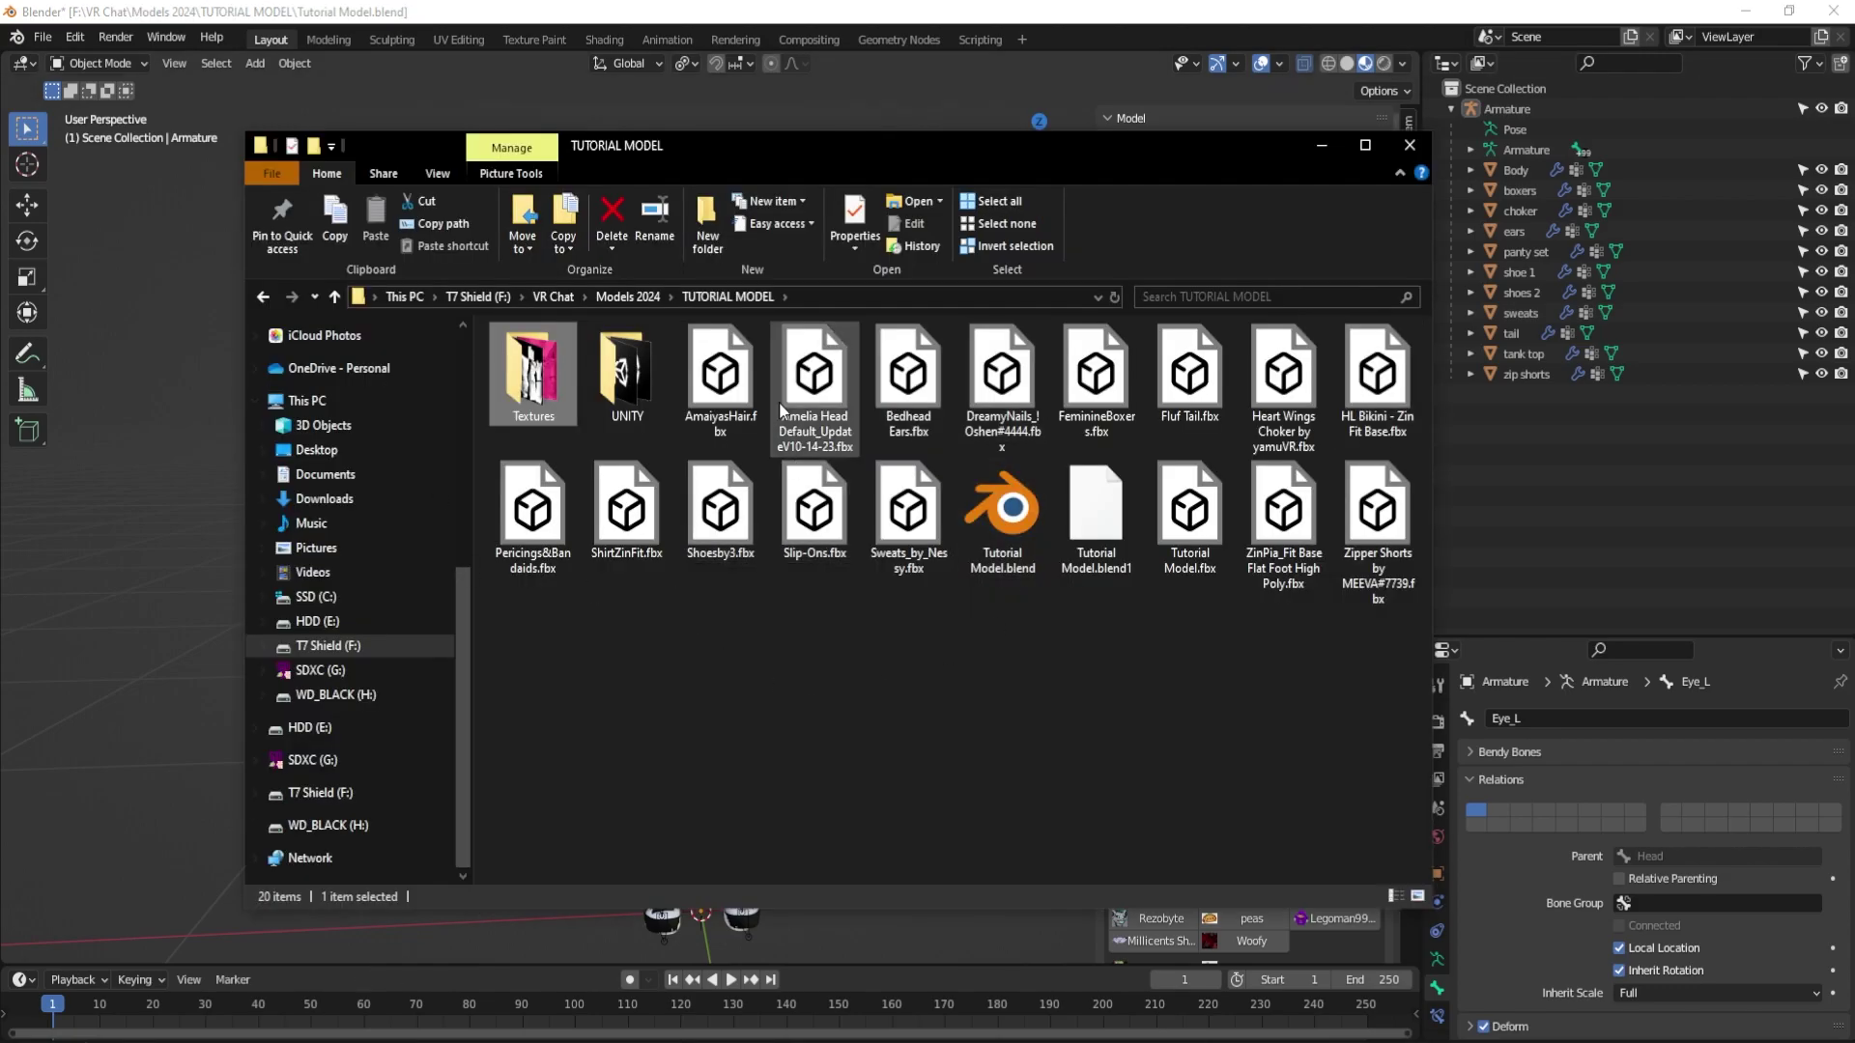
left_click(710, 227)
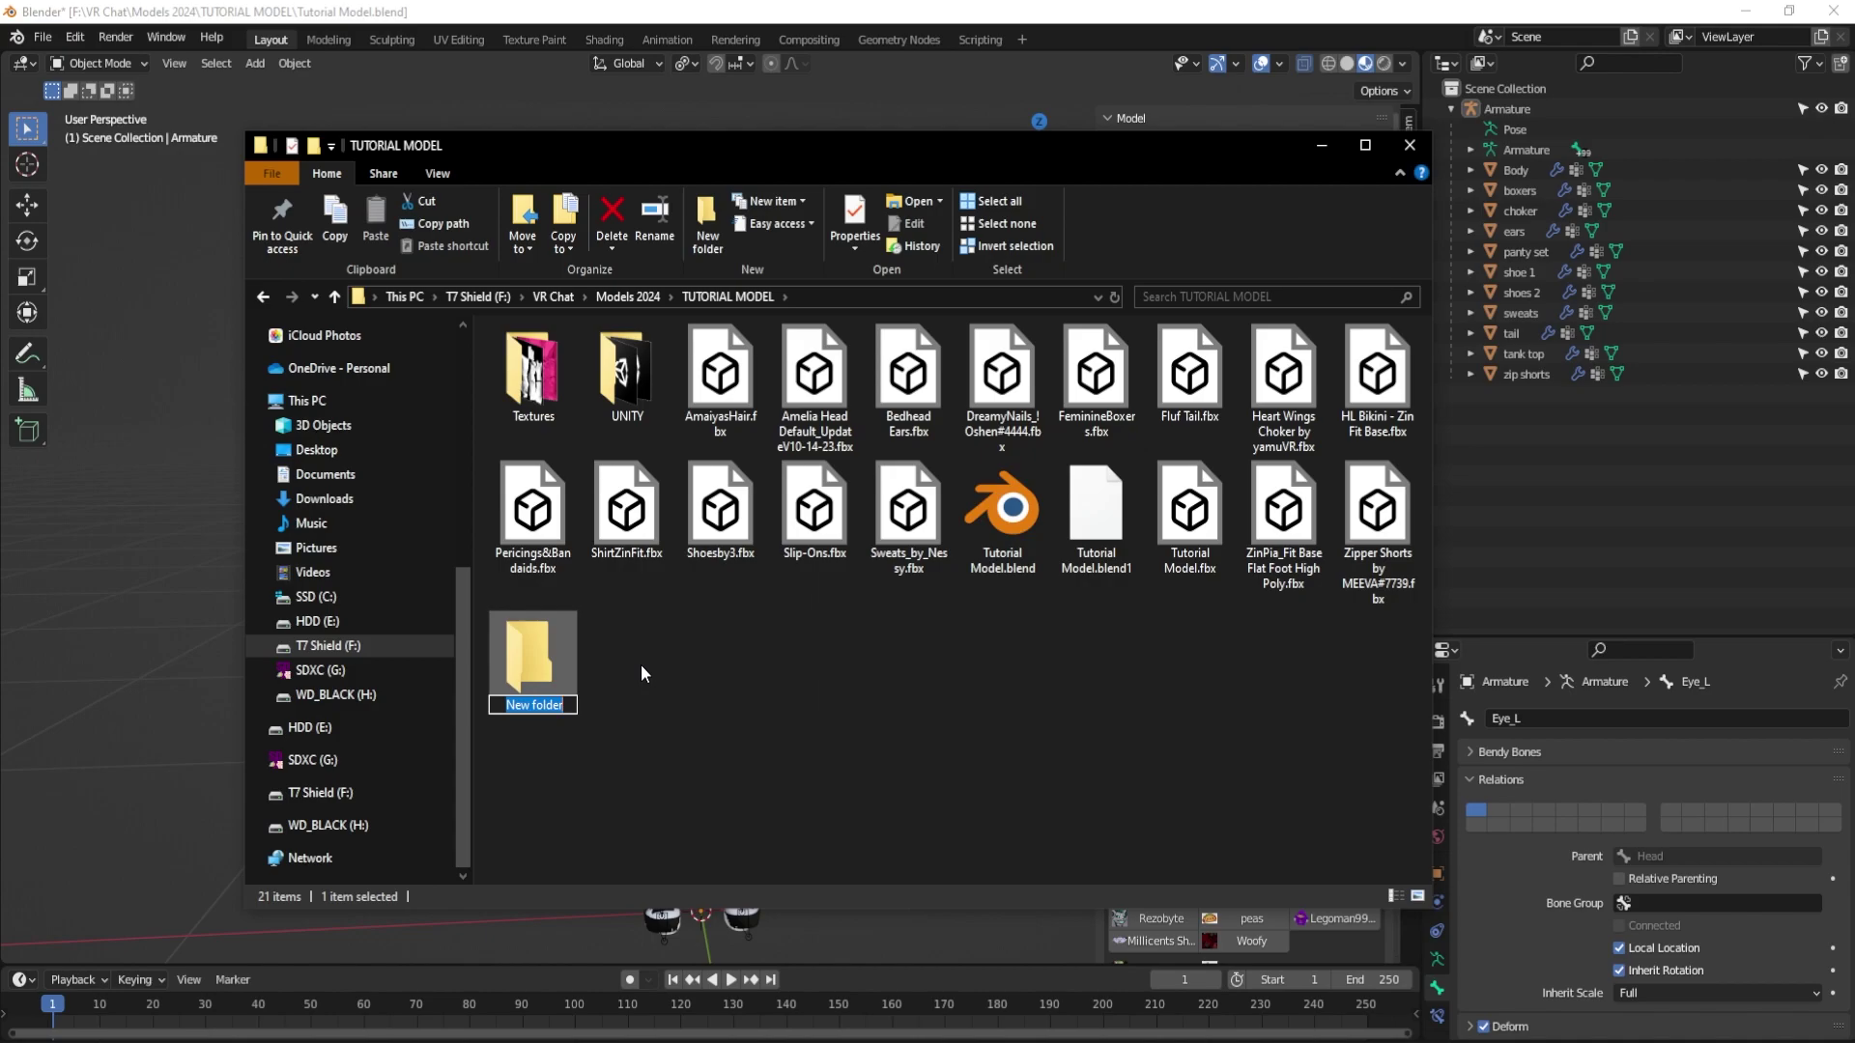
type("SOURCE")
key("Return")
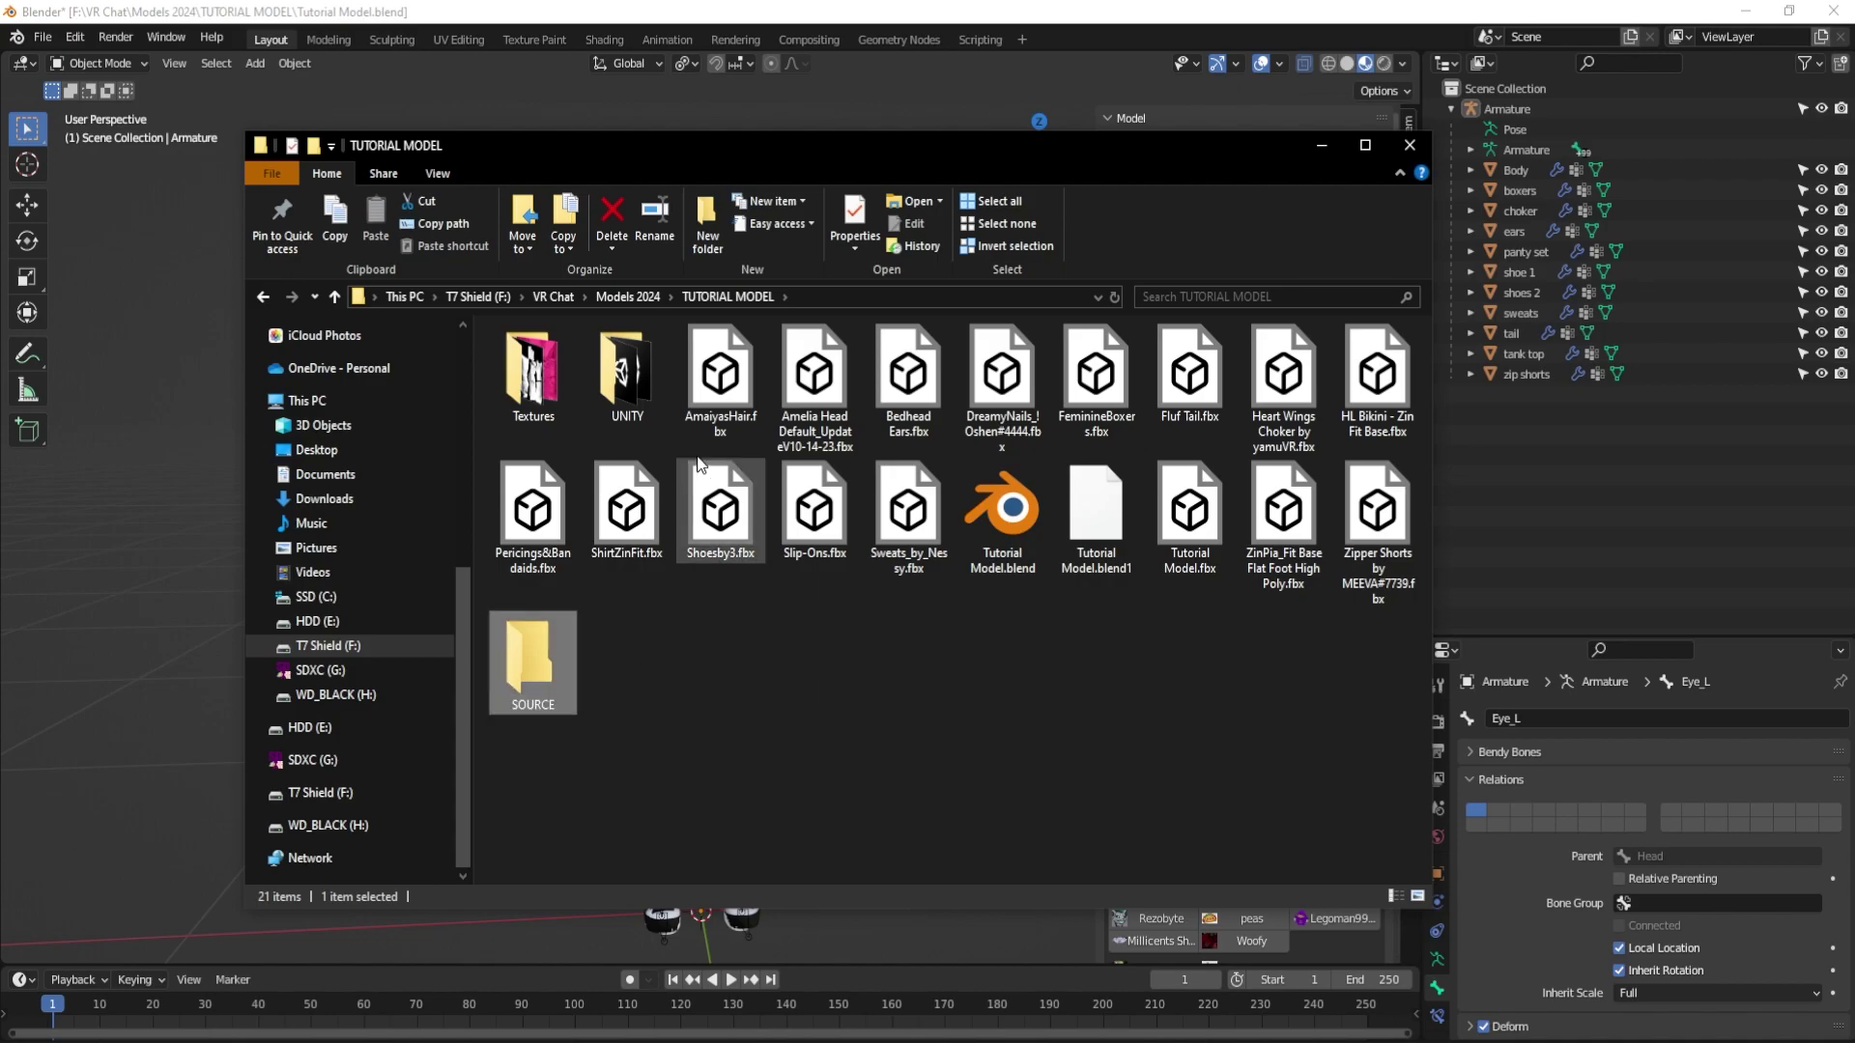
Move the source FBX part files into SOURCE, keeping both Tutorial Model files outside.
left_click(709, 411)
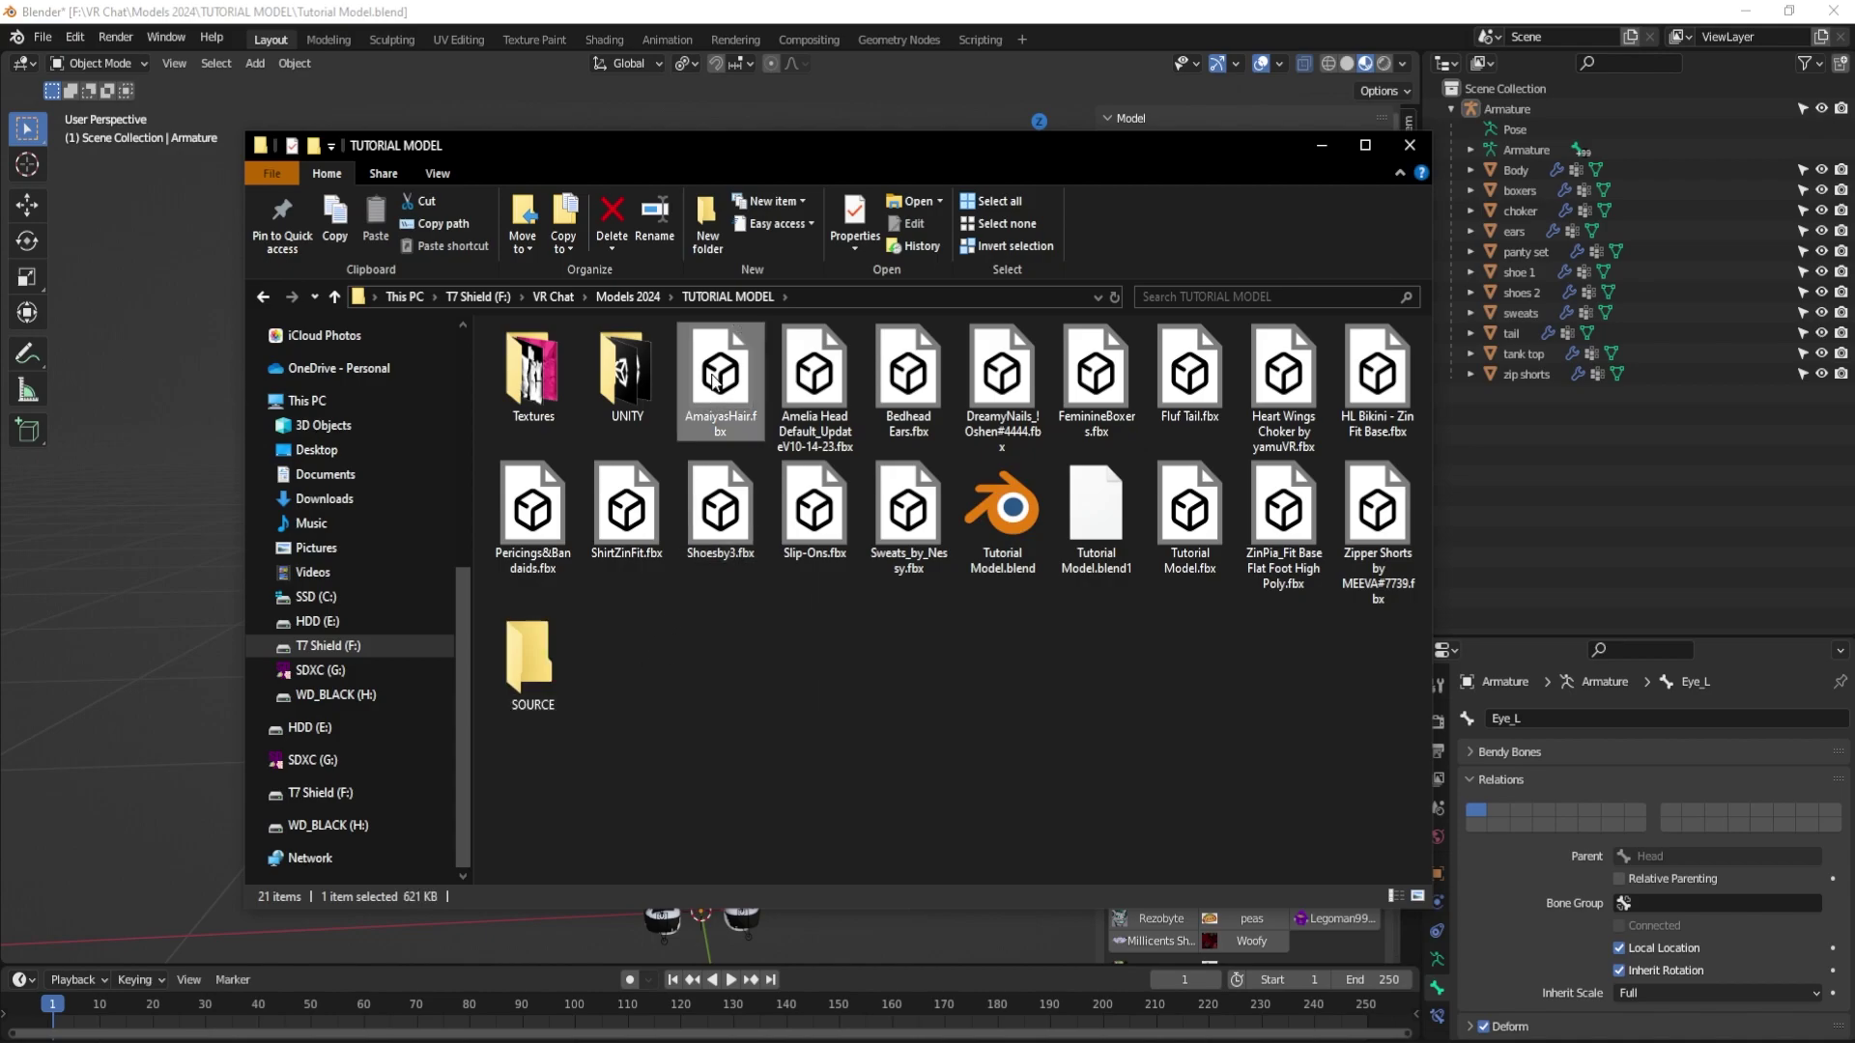
left_click(1369, 536, "shift")
left_click(1024, 519, "ctrl")
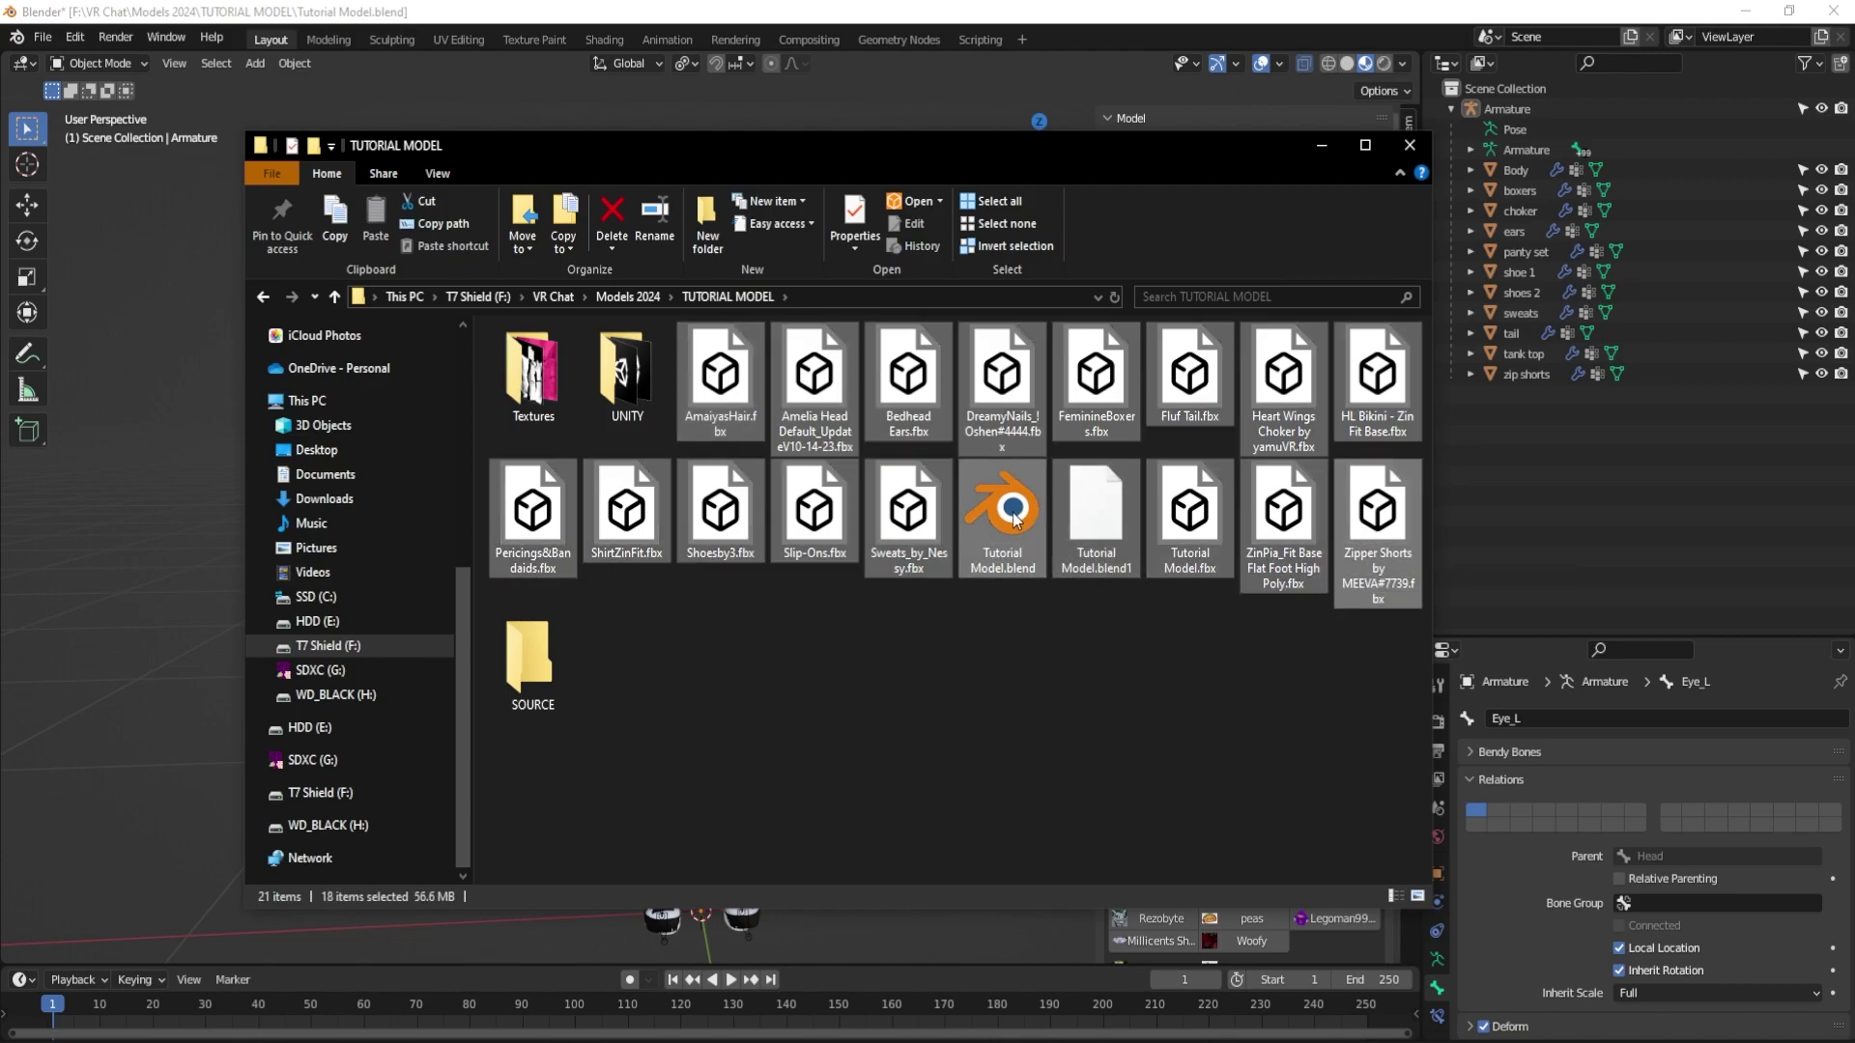
left_click(1187, 522, "ctrl")
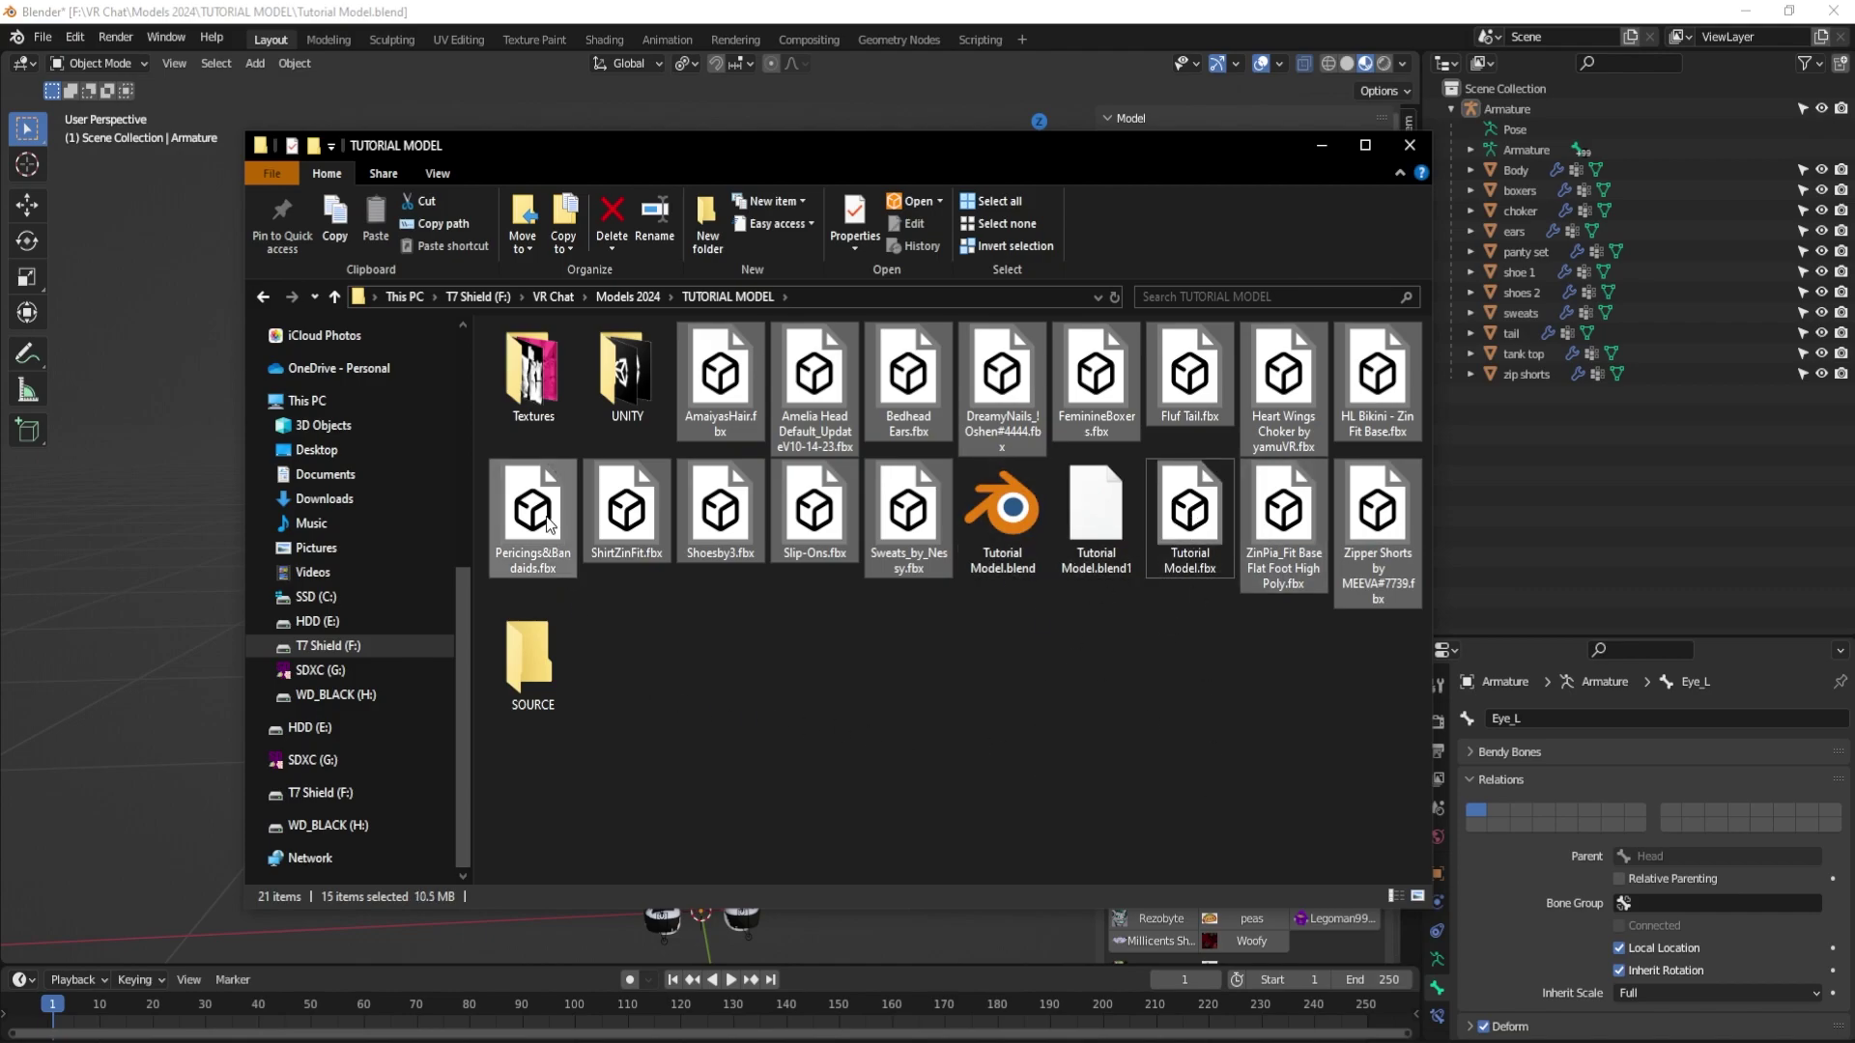
left_click_drag(533, 522, 531, 653)
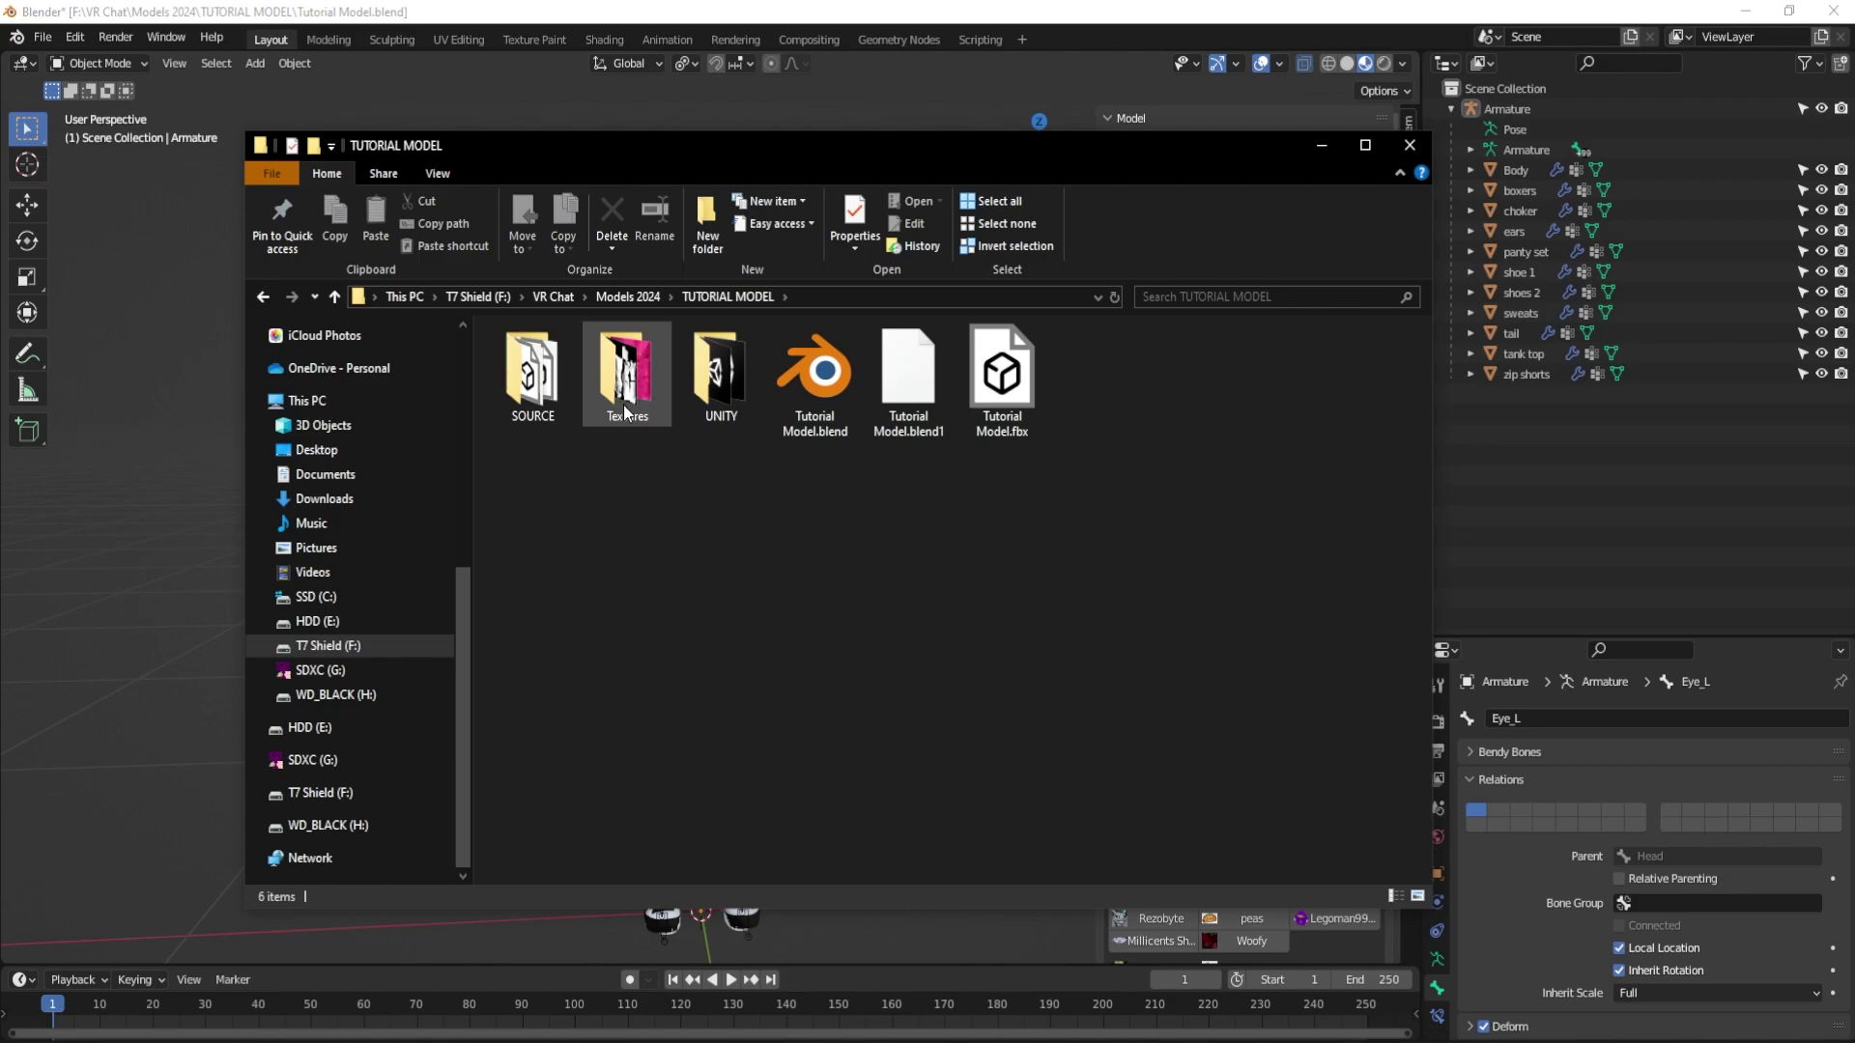
left_click(633, 379)
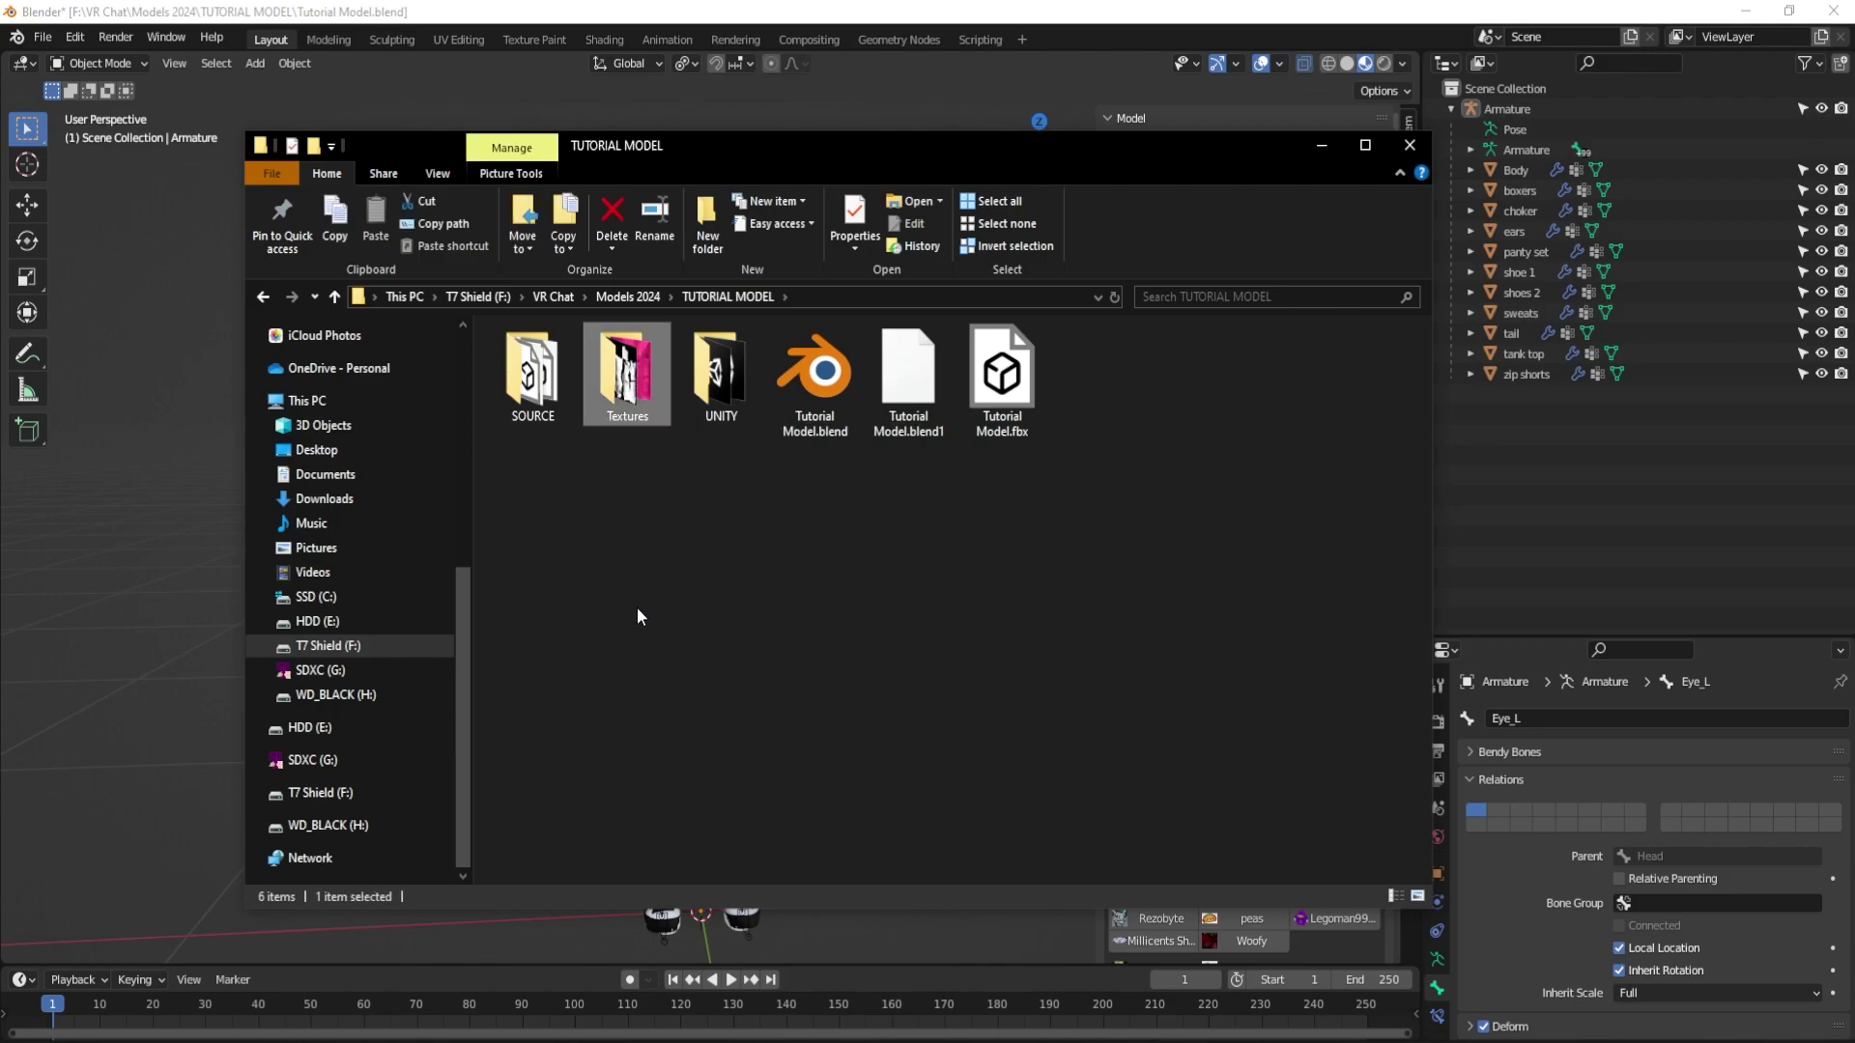
Bring Blender back to the front and orbit to a side view of the avatar.
left_click(1321, 145)
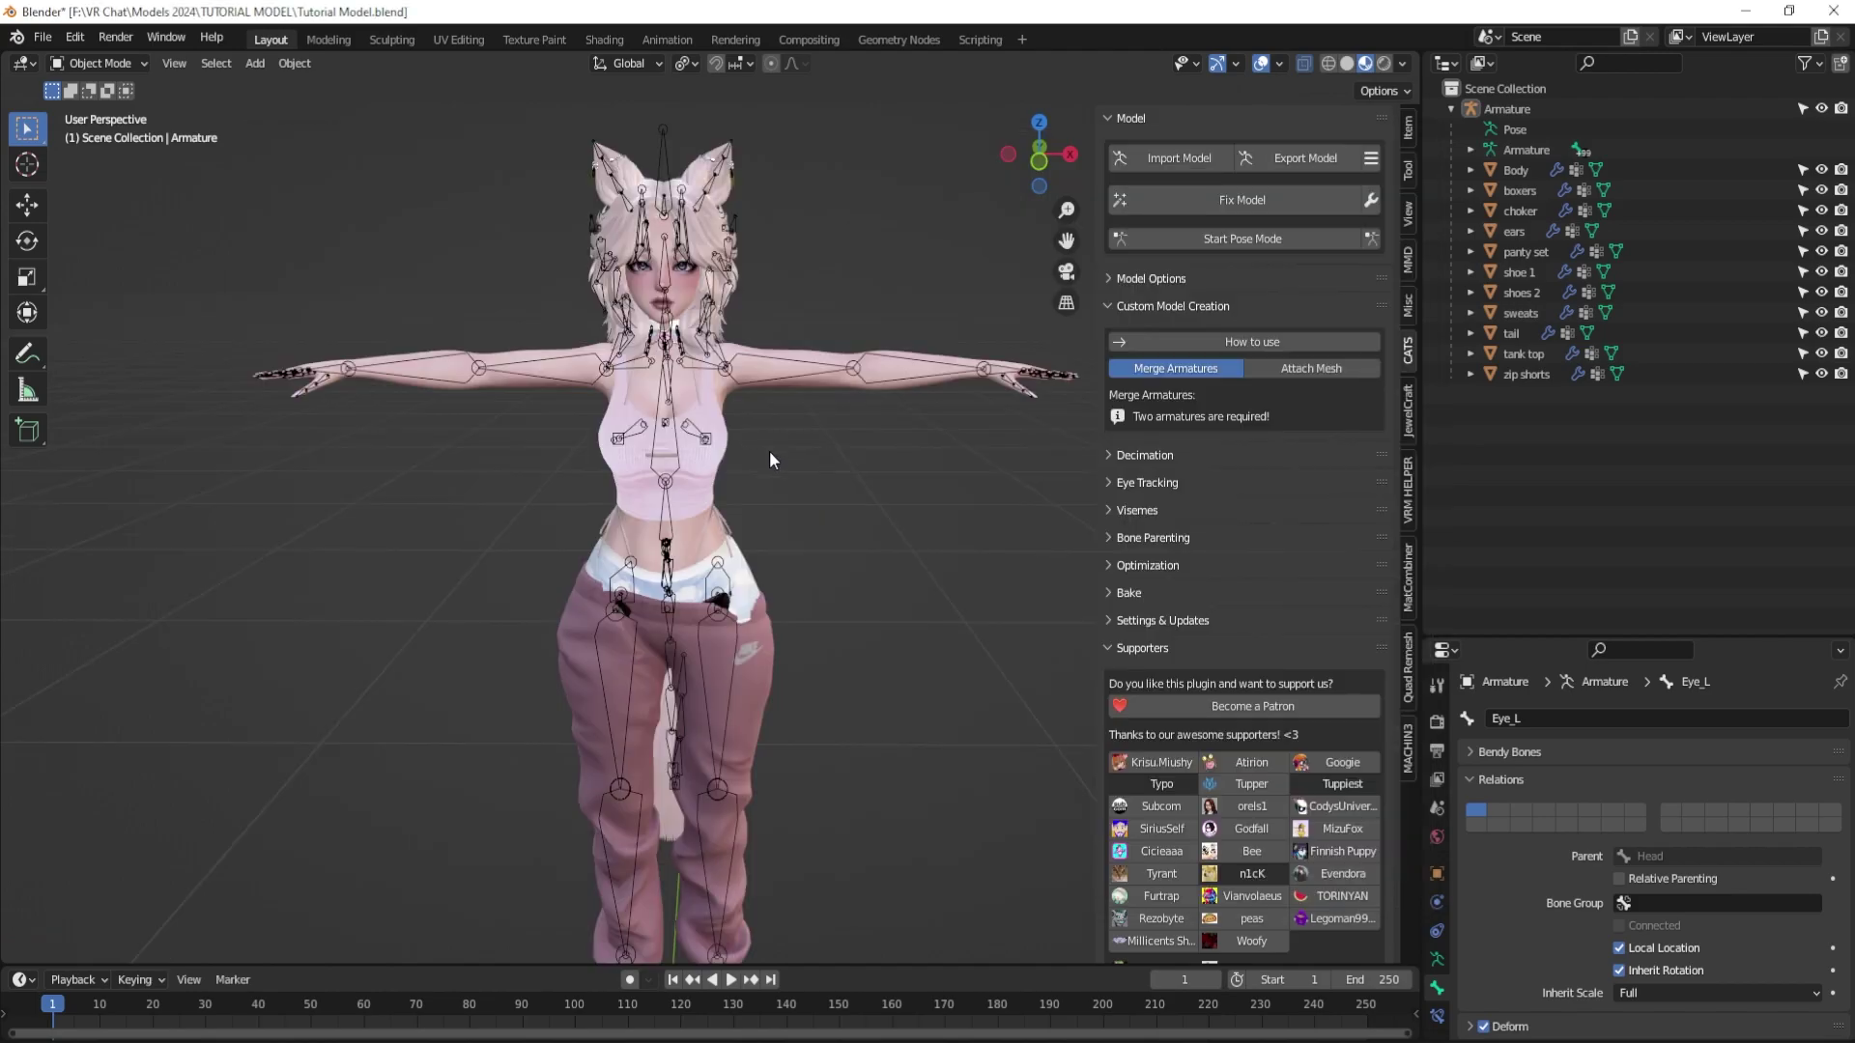
middle_click_drag(775, 450, 833, 458)
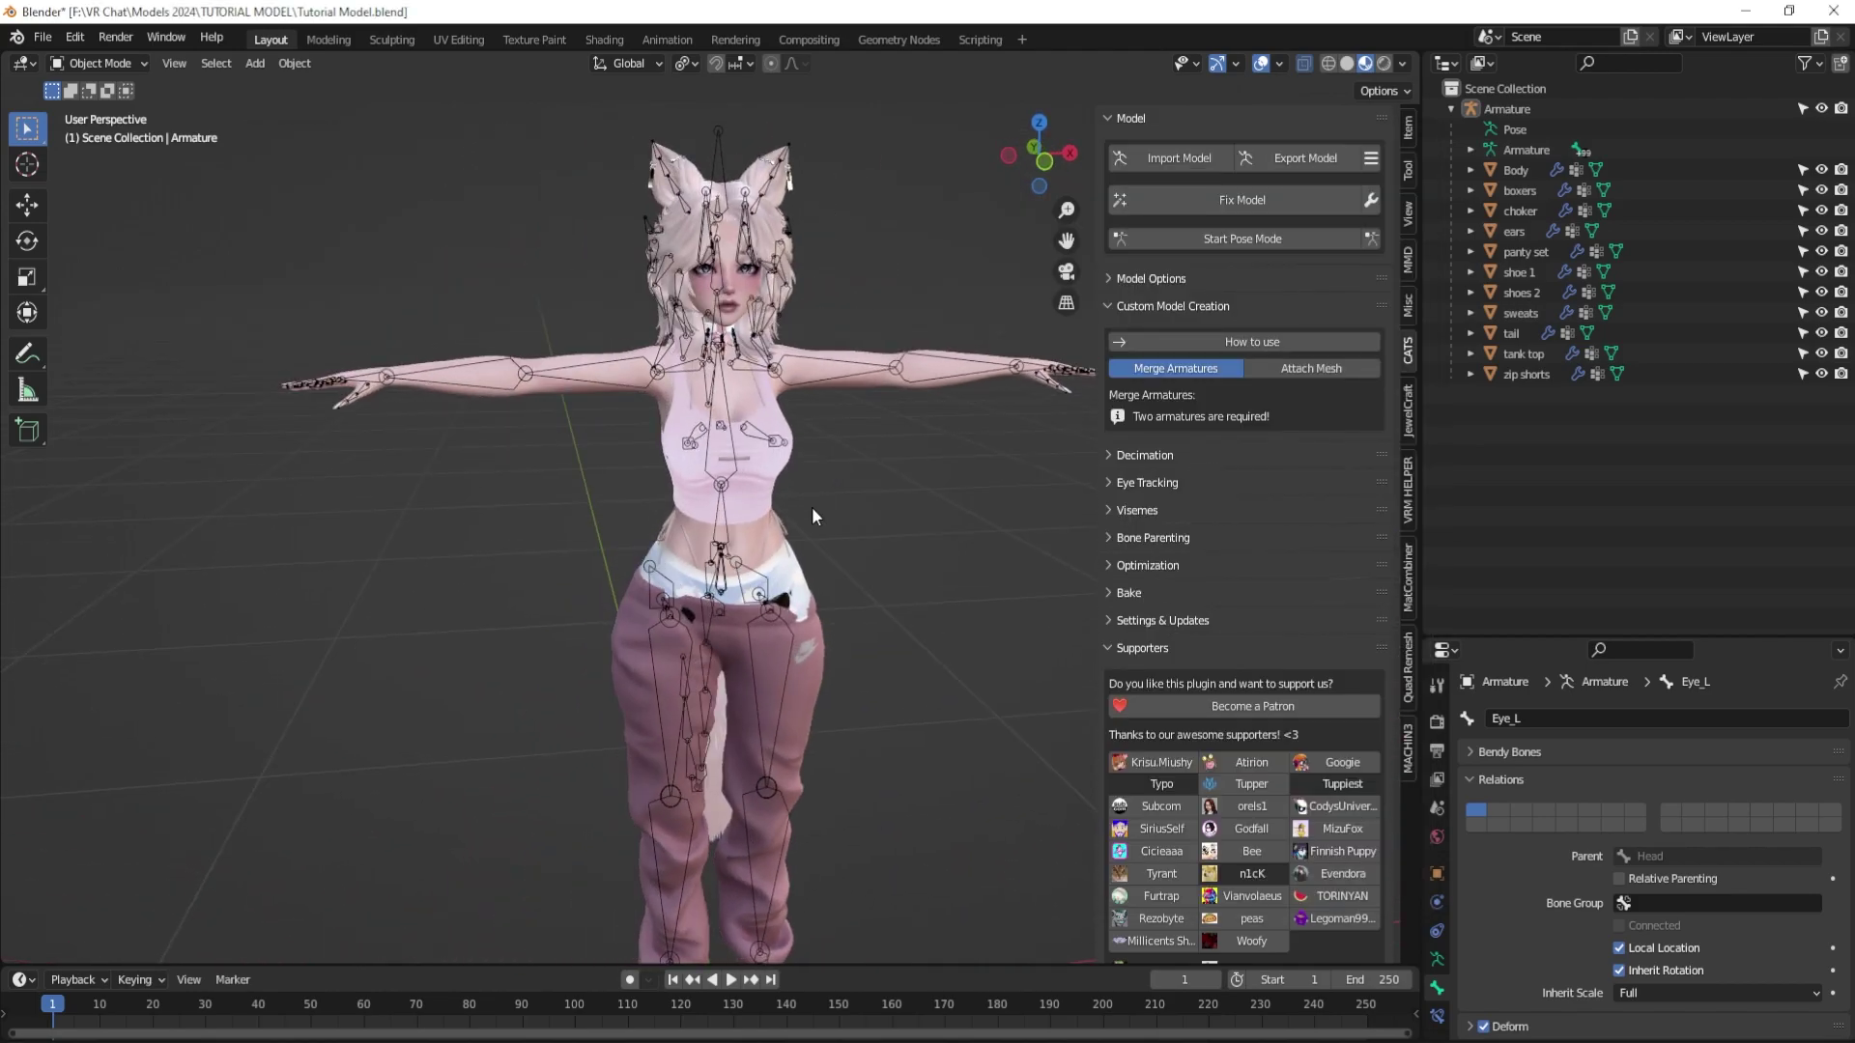